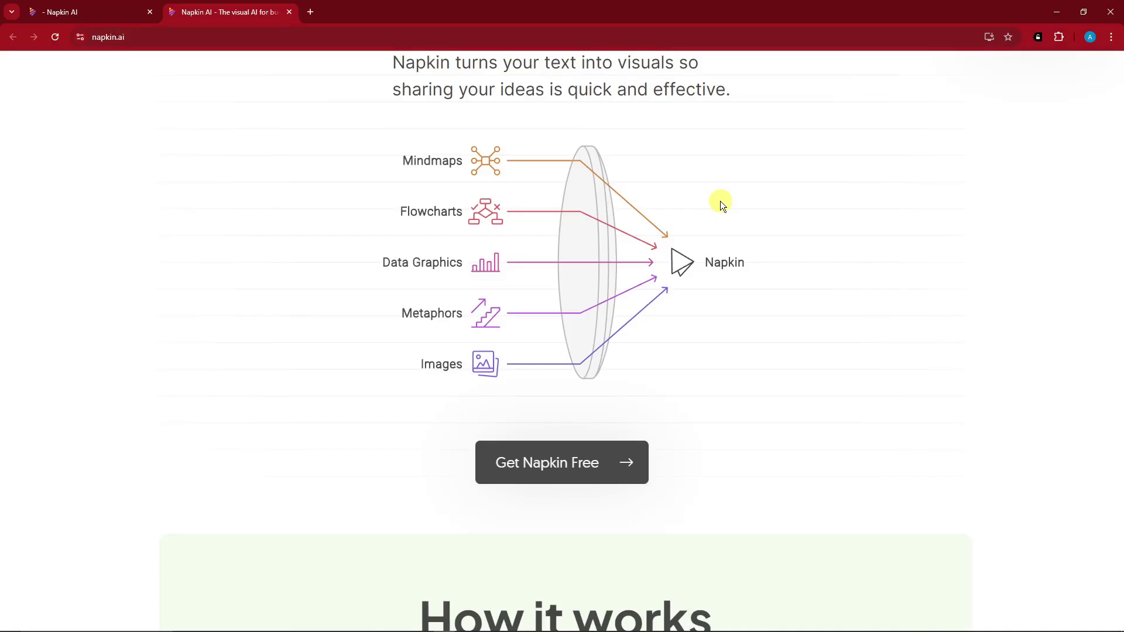
Step: Scroll through the Pricing page to review the available plans
scroll(709, 290, "up", 4)
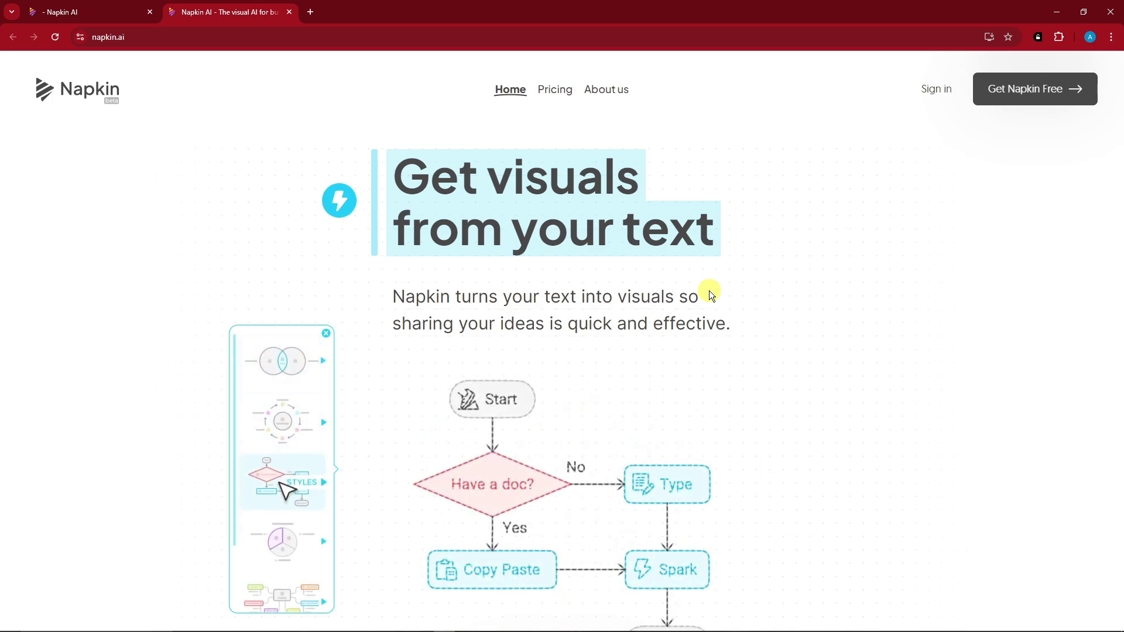
scroll(709, 291, "down", 2)
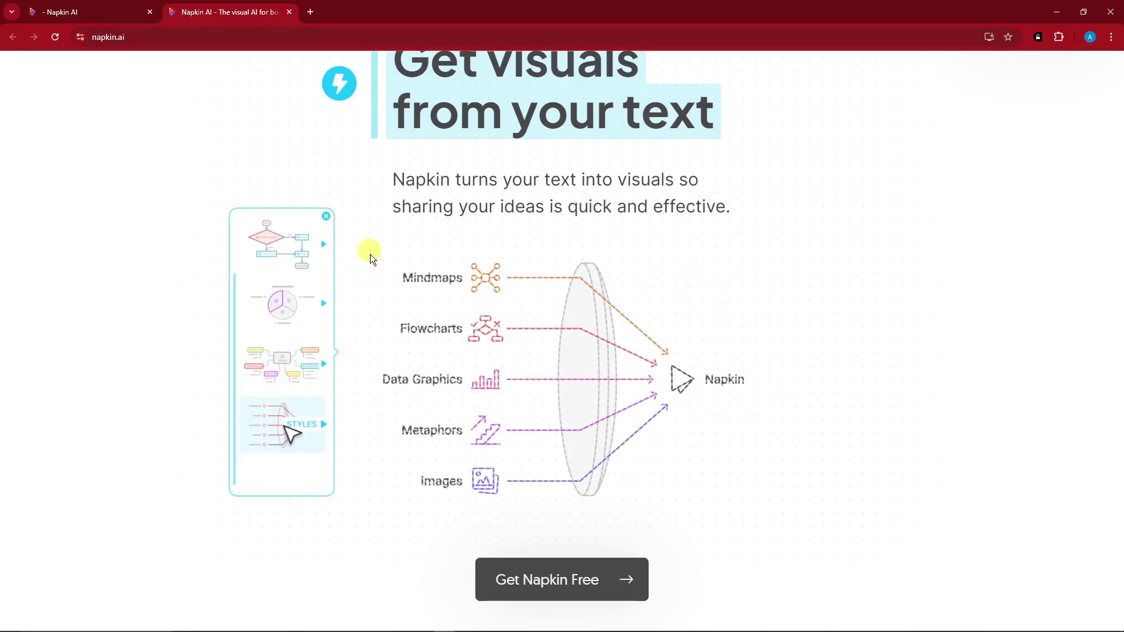
scroll(402, 348, "up", 2)
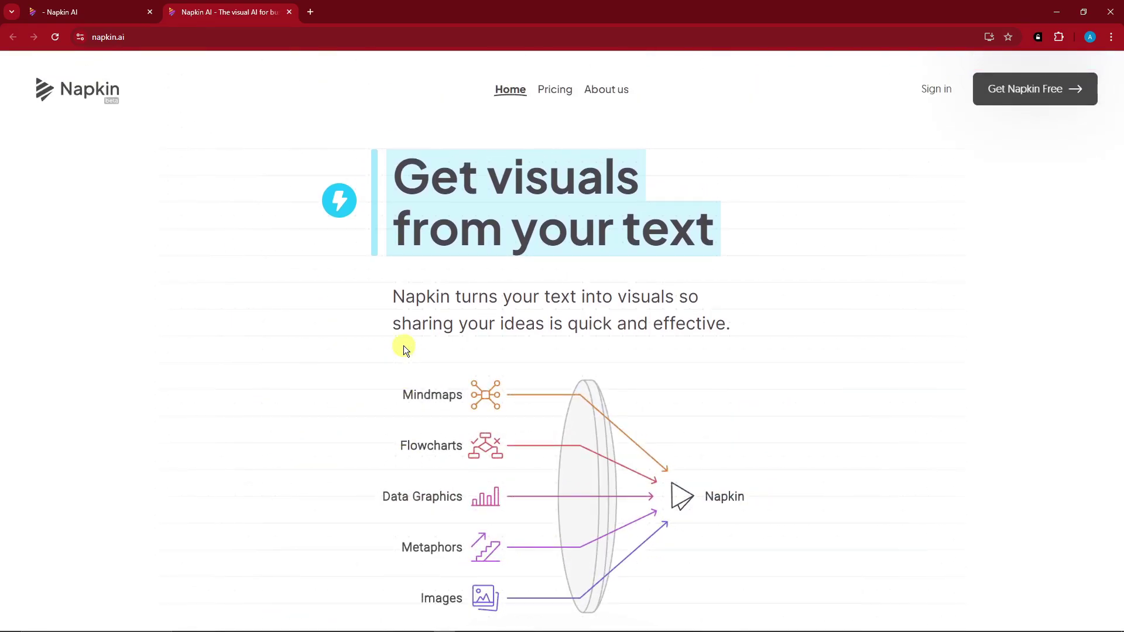
scroll(404, 347, "down", 7)
scroll(404, 347, "down", 1)
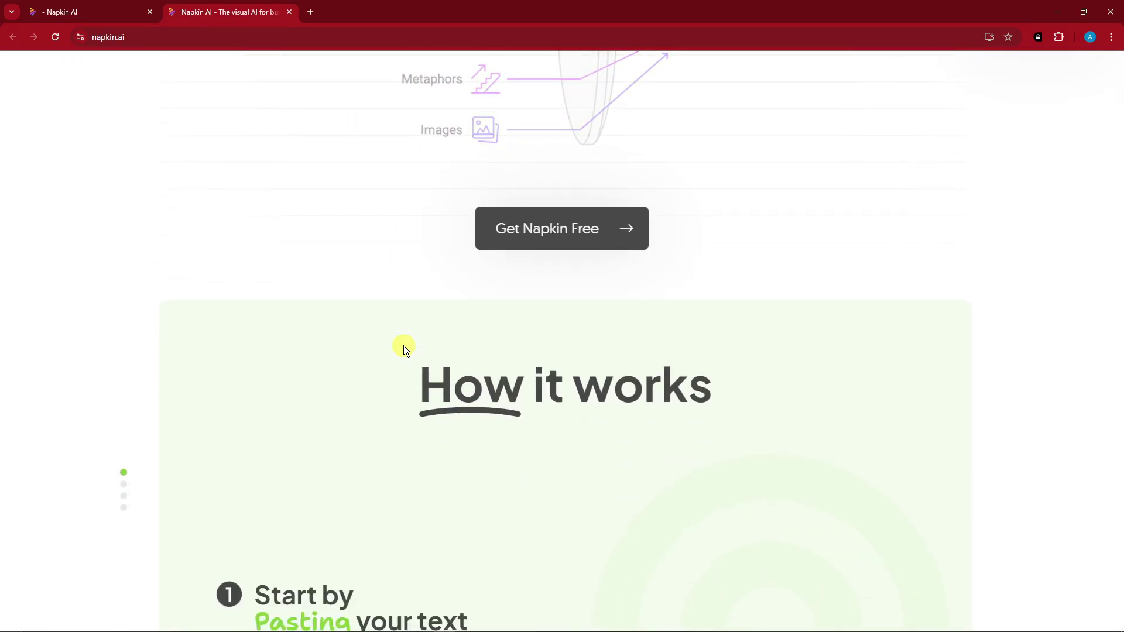
scroll(404, 348, "up", 6)
scroll(403, 348, "up", 2)
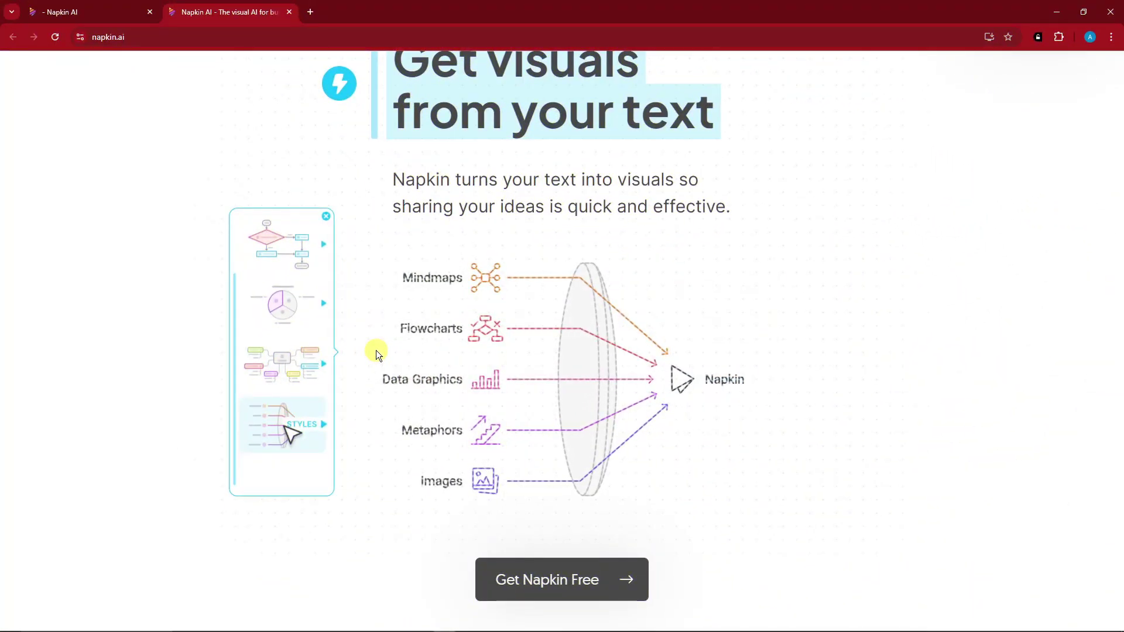
scroll(375, 350, "down", 3)
scroll(379, 352, "down", 6)
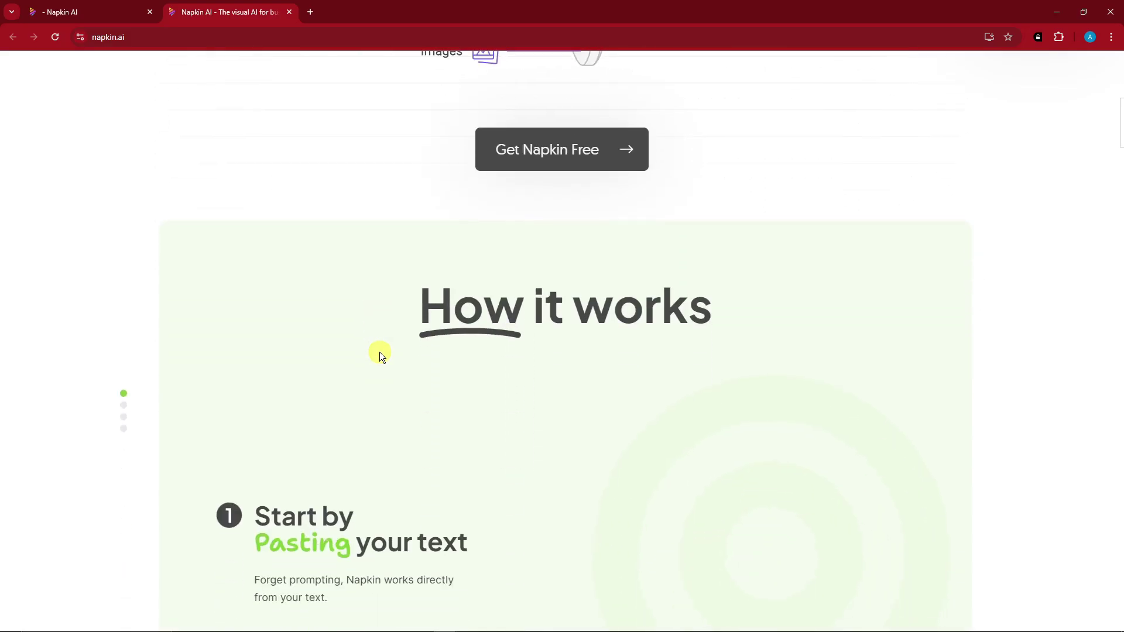
scroll(379, 352, "up", 3)
scroll(380, 353, "down", 3)
scroll(378, 353, "up", 1)
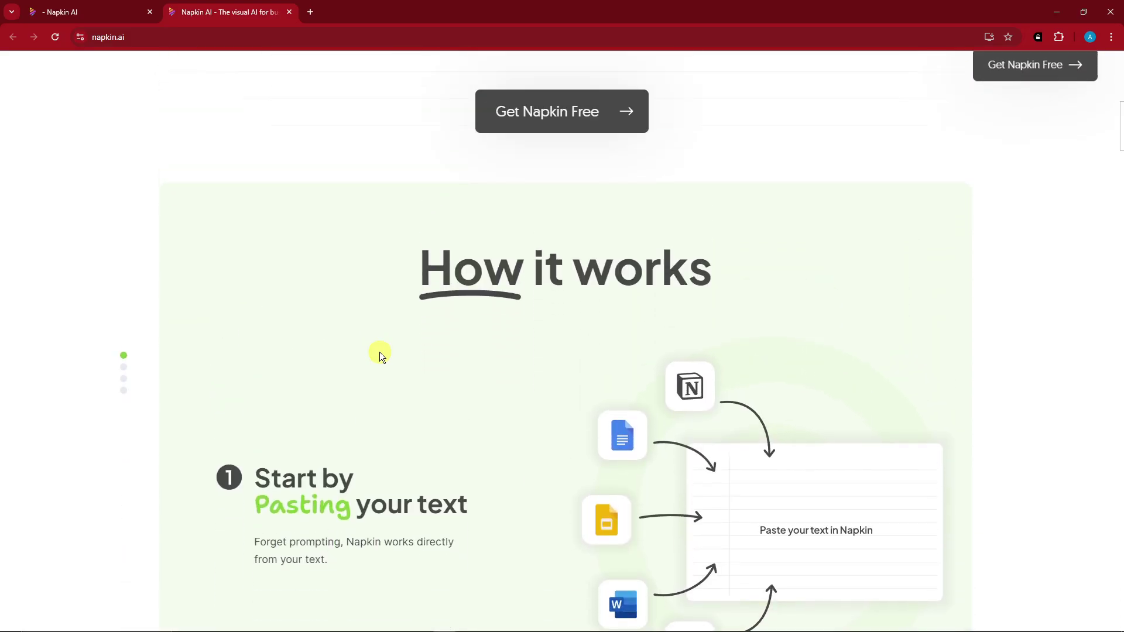
scroll(377, 354, "down", 2)
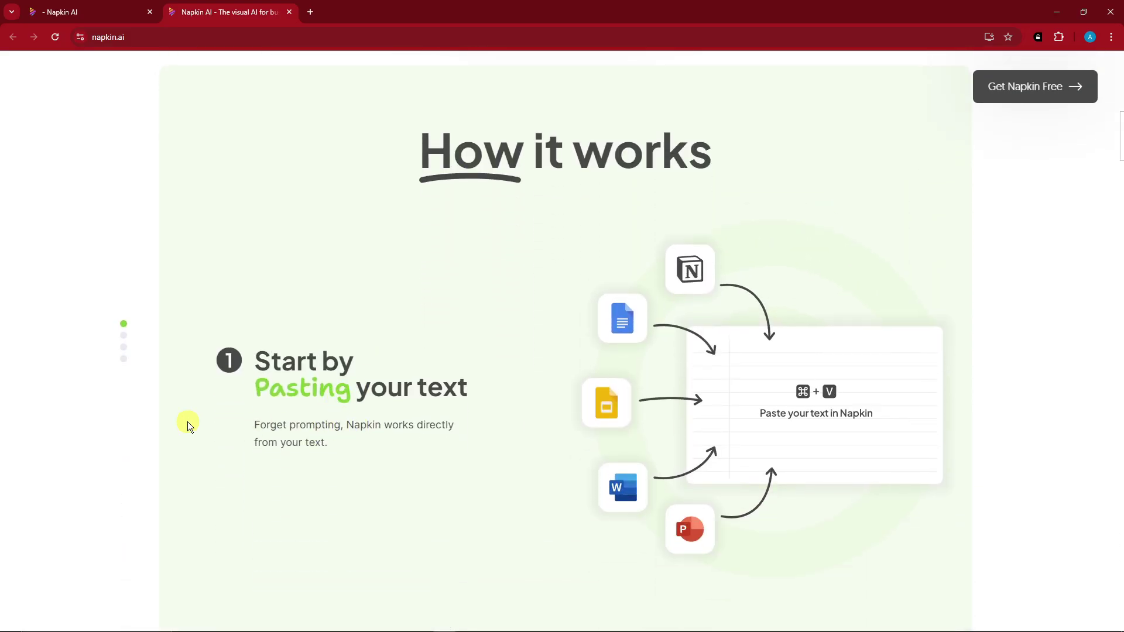
scroll(187, 416, "down", 7)
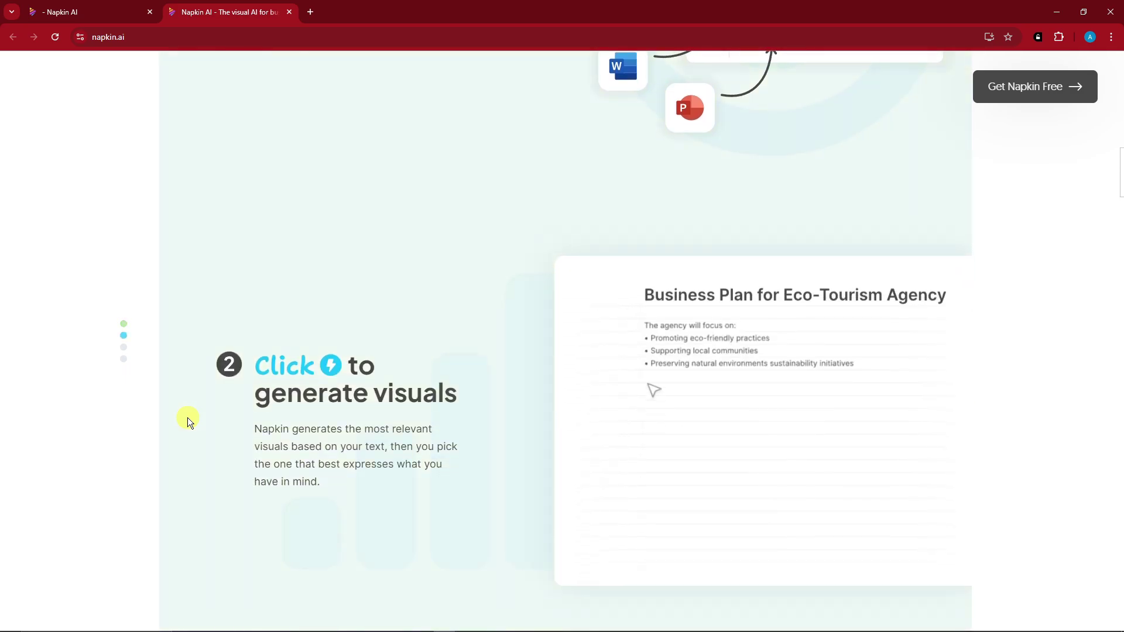
scroll(187, 417, "down", 8)
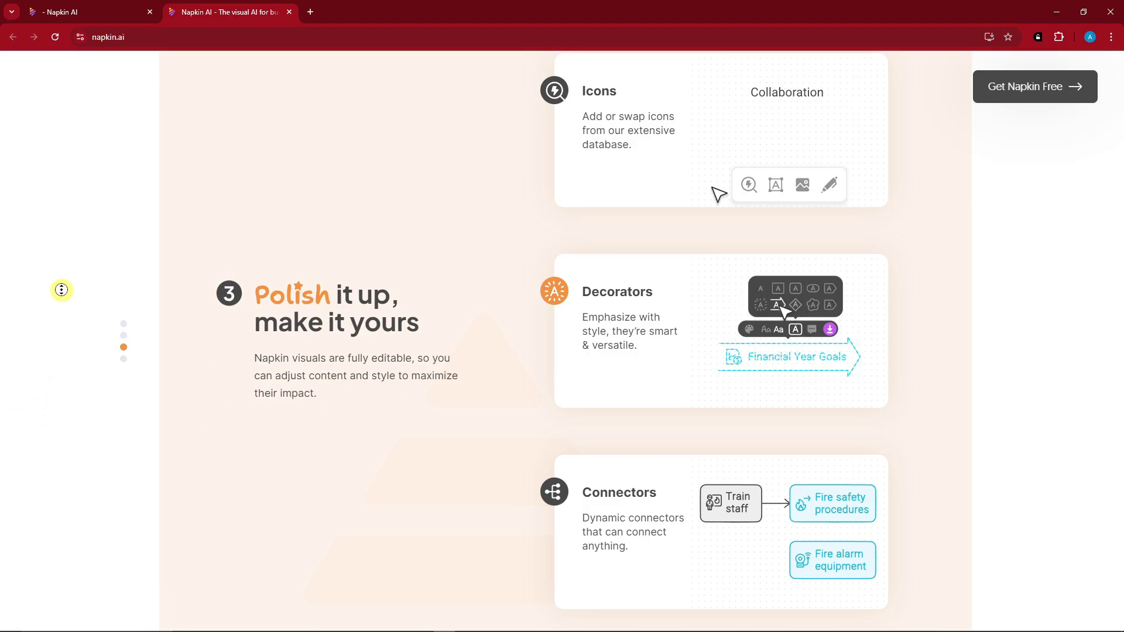
scroll(75, 162, "up", 5)
scroll(75, 161, "up", 5)
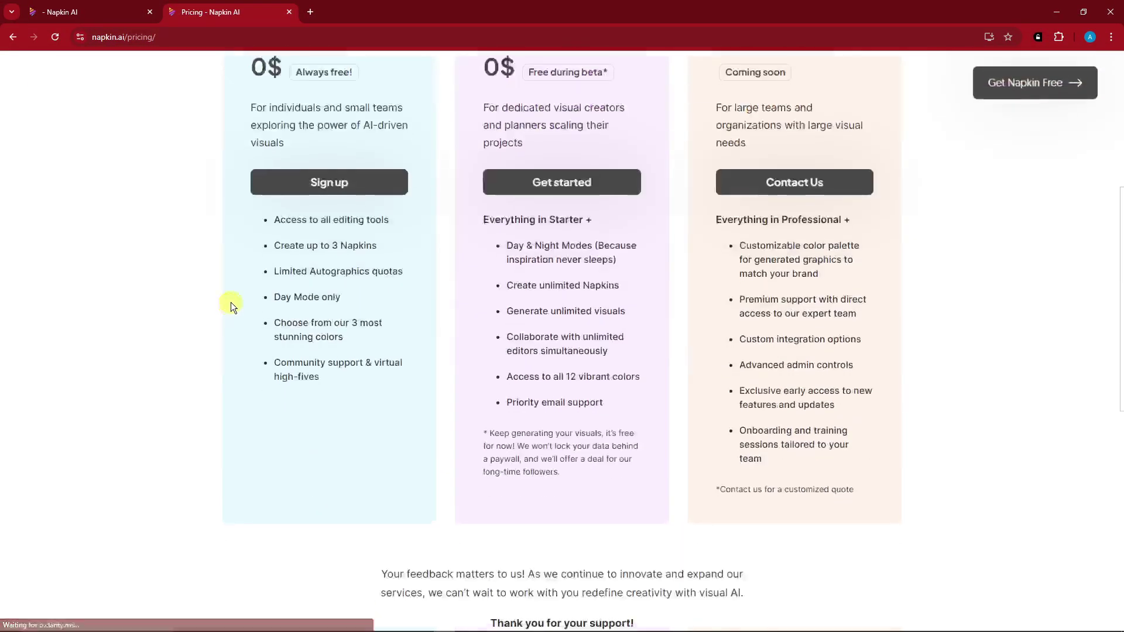
scroll(231, 301, "up", 3)
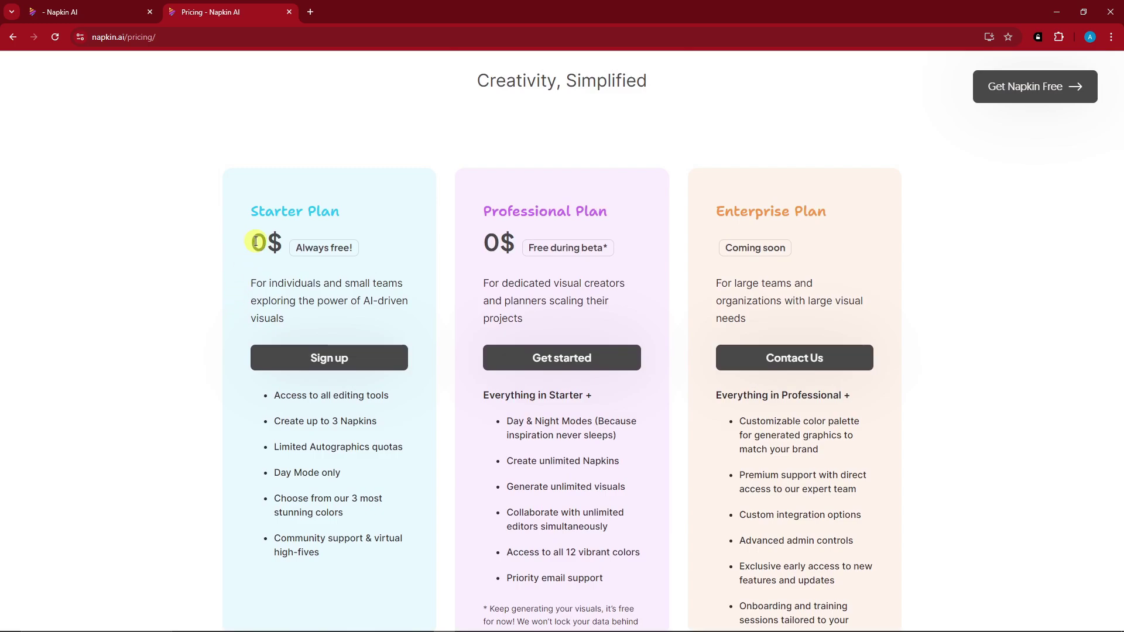
Step: Highlight the Starter and Professional plan headings, Professional description and Starter feature list
left_click_drag(486, 208, 610, 208)
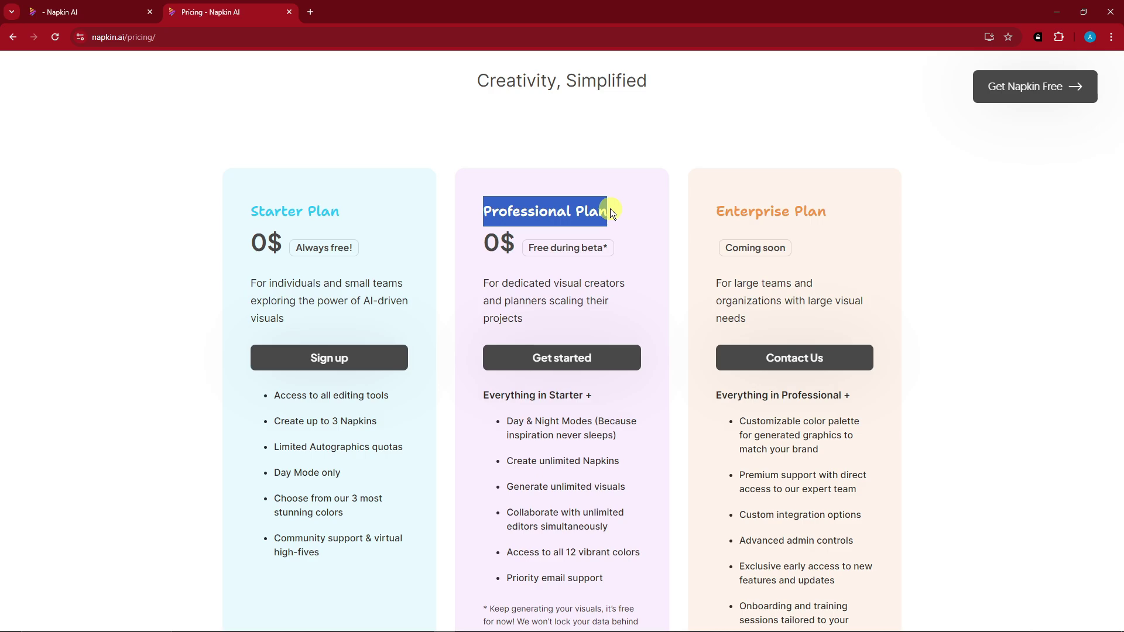
left_click(537, 212)
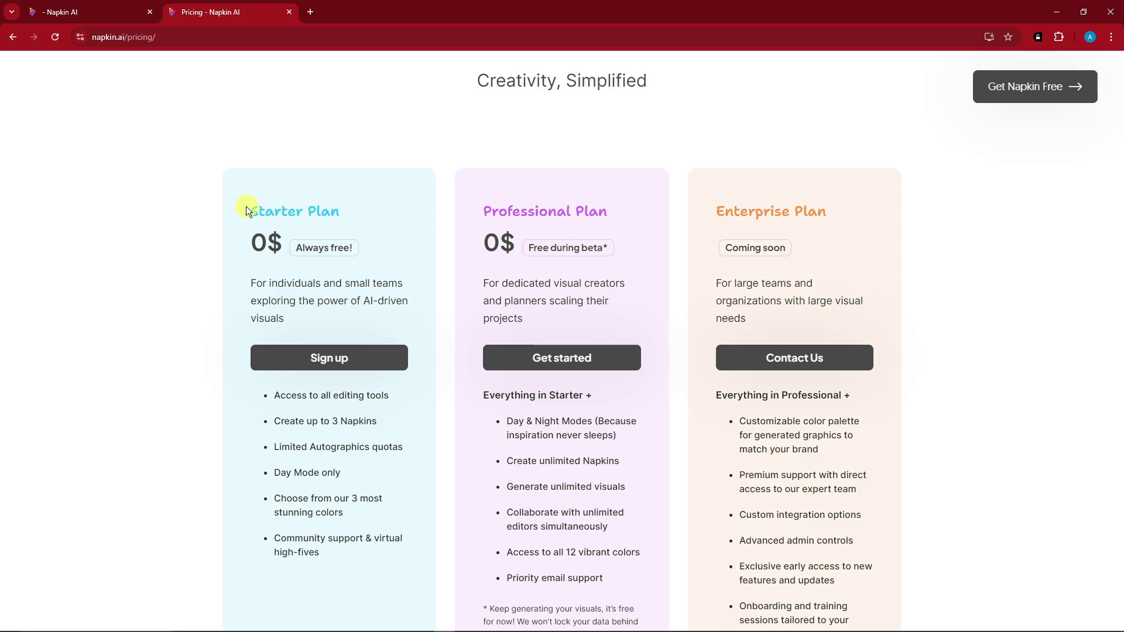
left_click_drag(246, 206, 341, 208)
left_click(240, 236)
left_click_drag(486, 281, 597, 451)
scroll(426, 374, "down", 2)
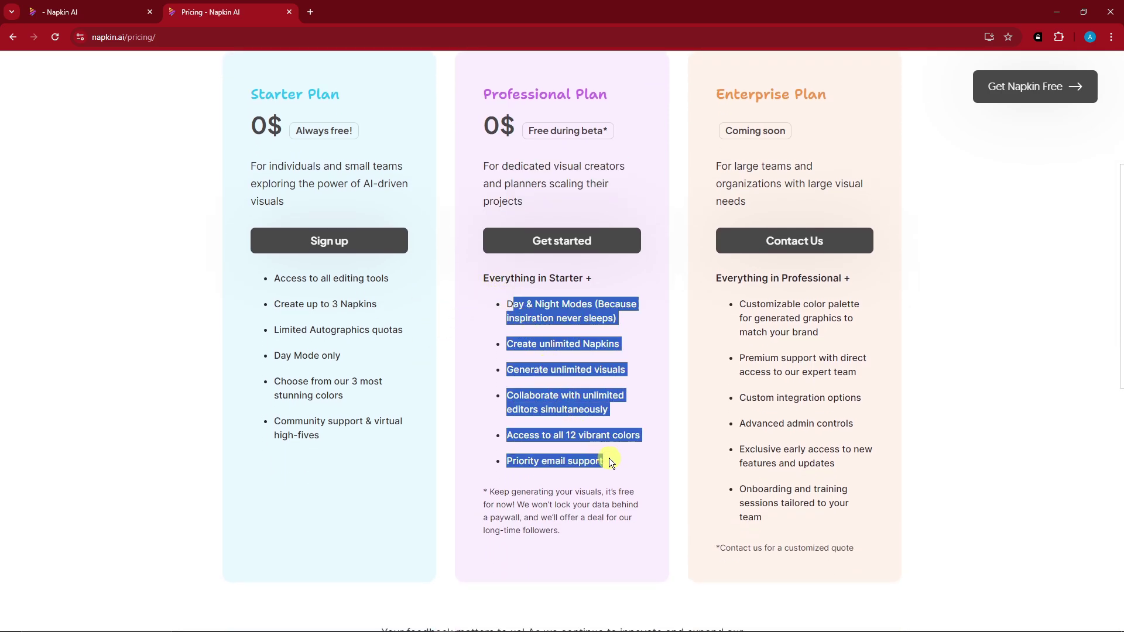
left_click_drag(335, 430, 204, 237)
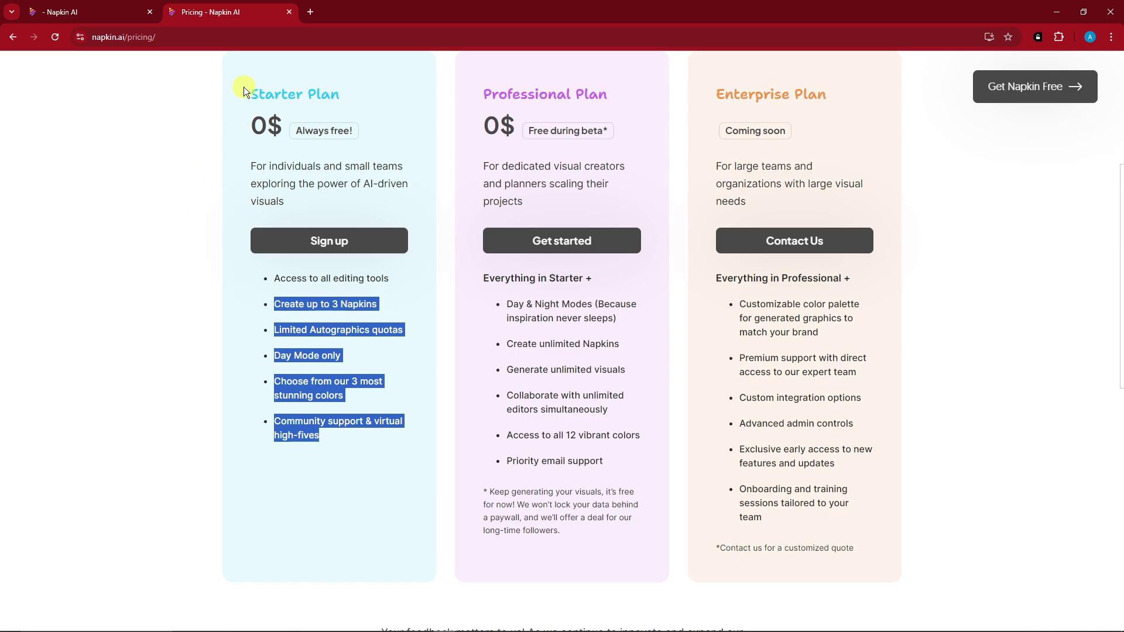
left_click_drag(243, 87, 349, 93)
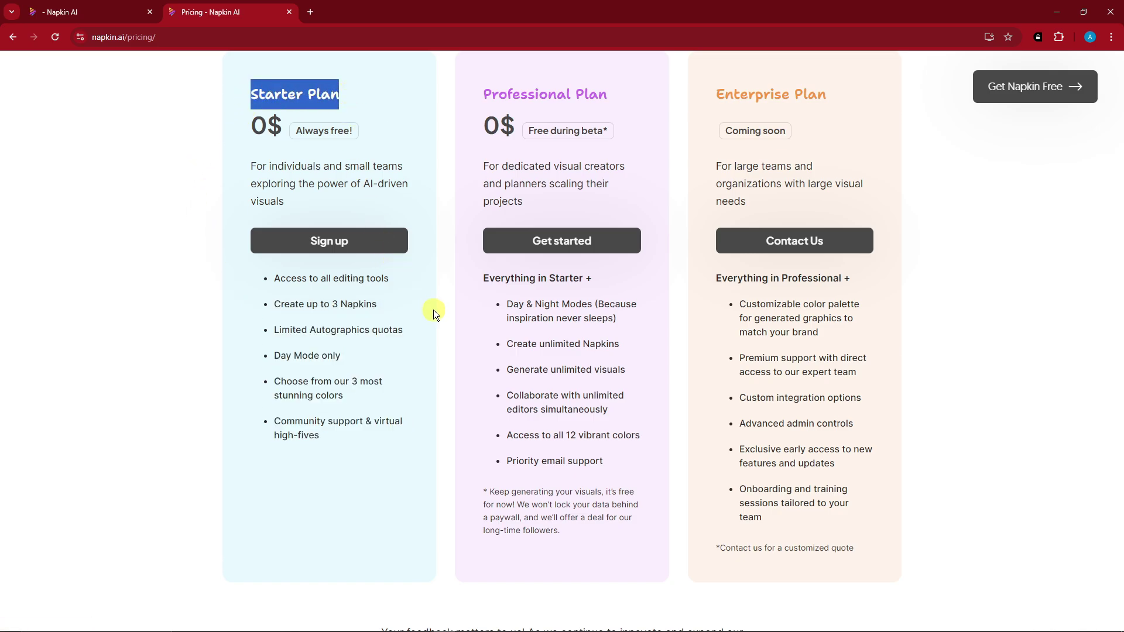
left_click_drag(477, 100, 617, 96)
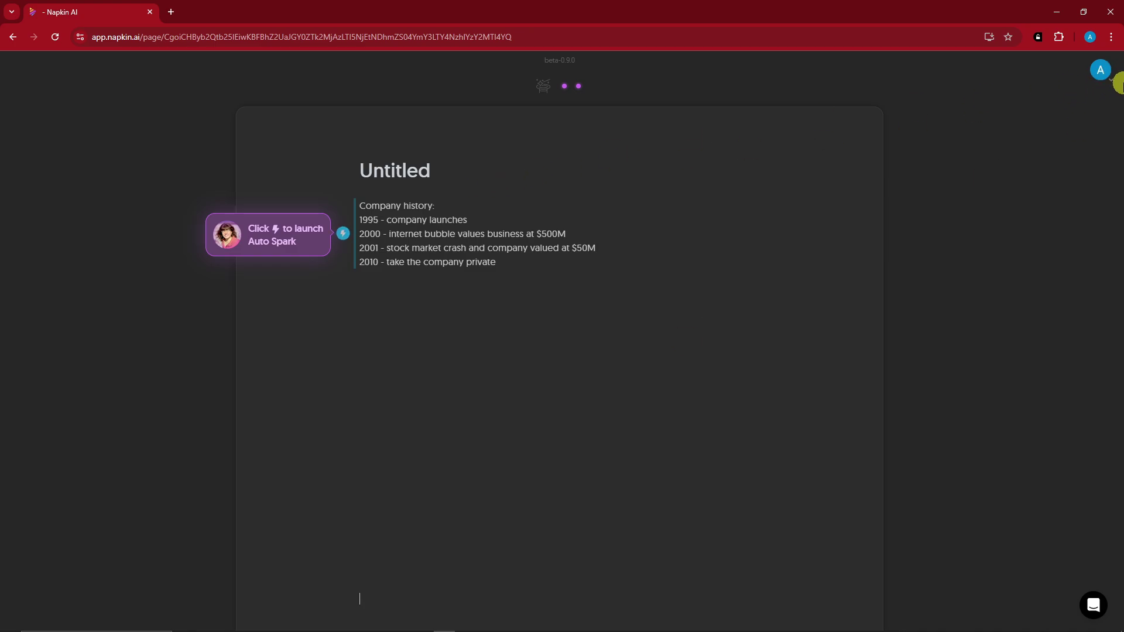
left_click(1110, 85)
left_click(1083, 80)
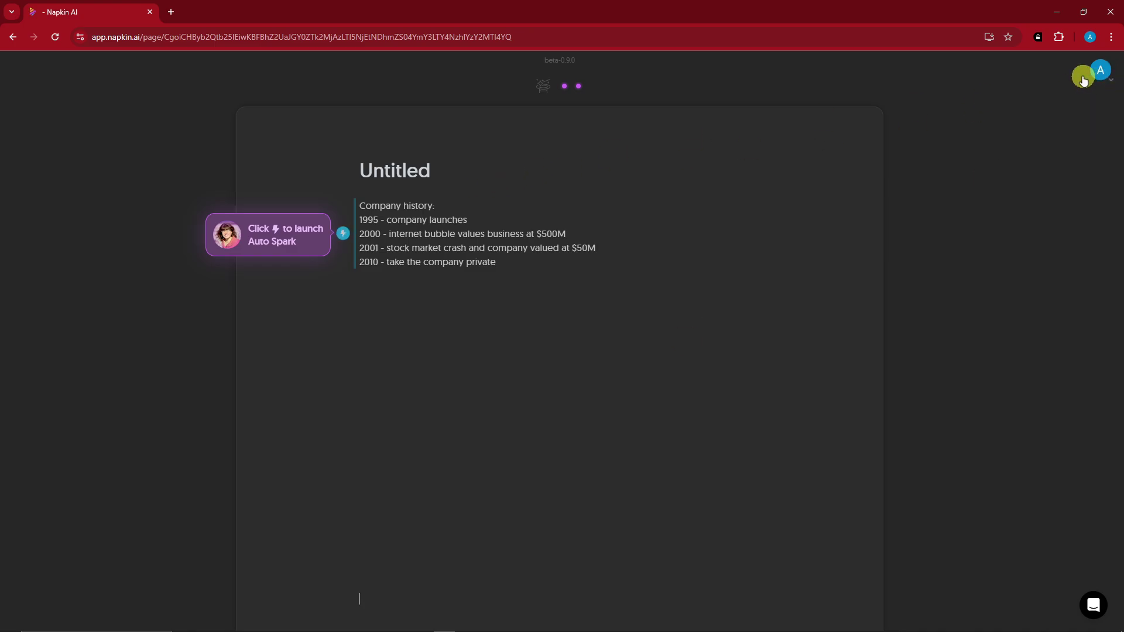
left_click(1110, 82)
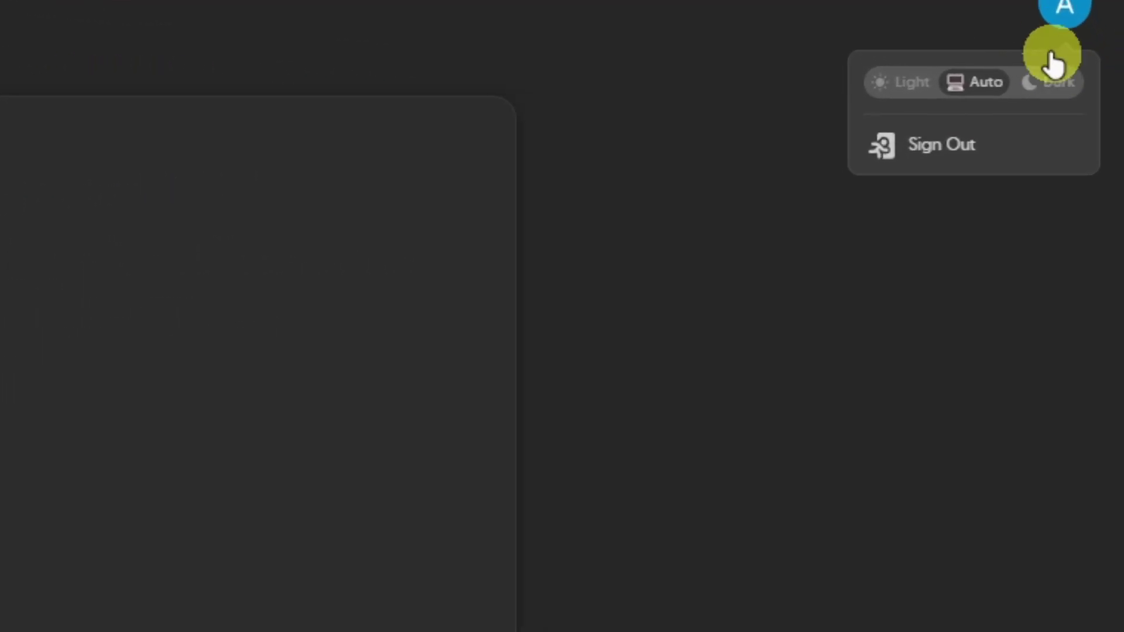
left_click(1037, 86)
left_click(1092, 32)
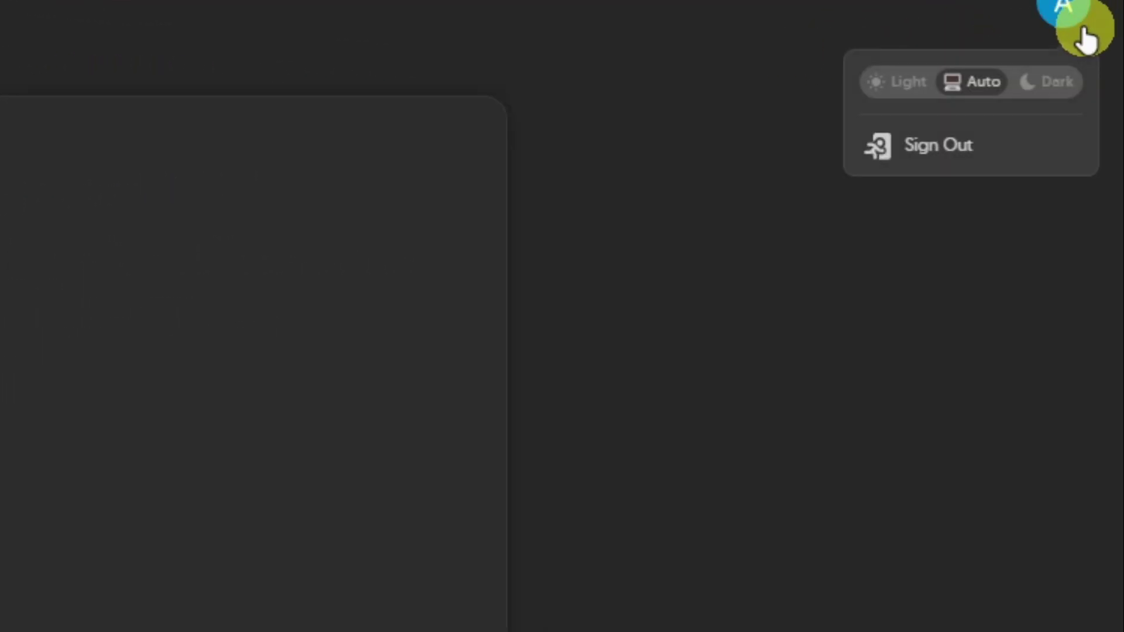
left_click(909, 85)
left_click(1062, 7)
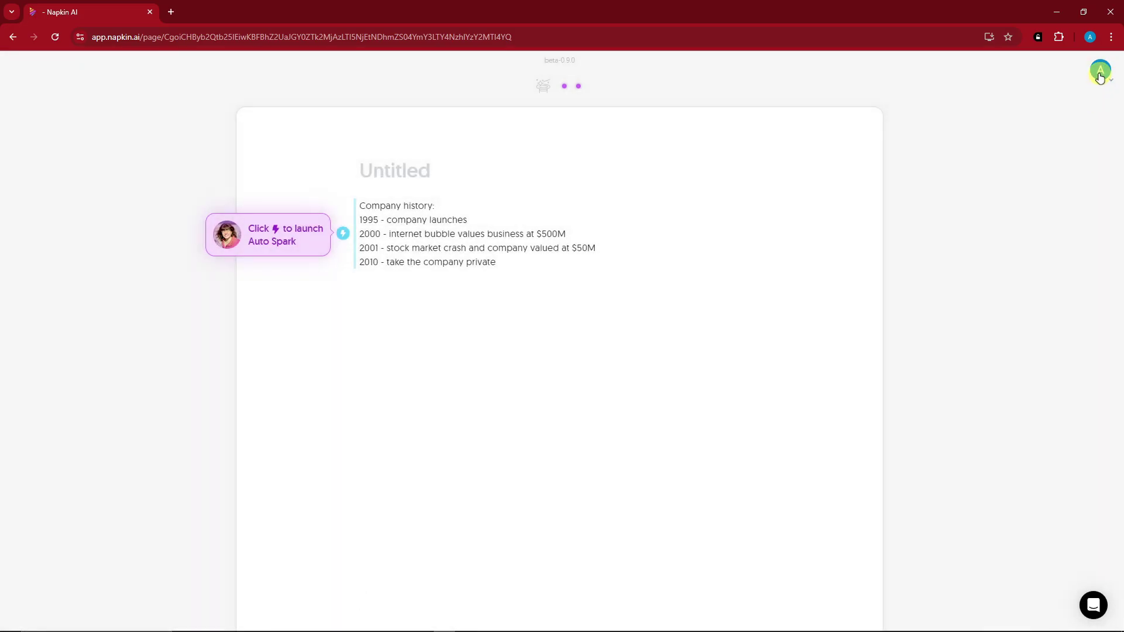
left_click(1099, 71)
left_click(1066, 101)
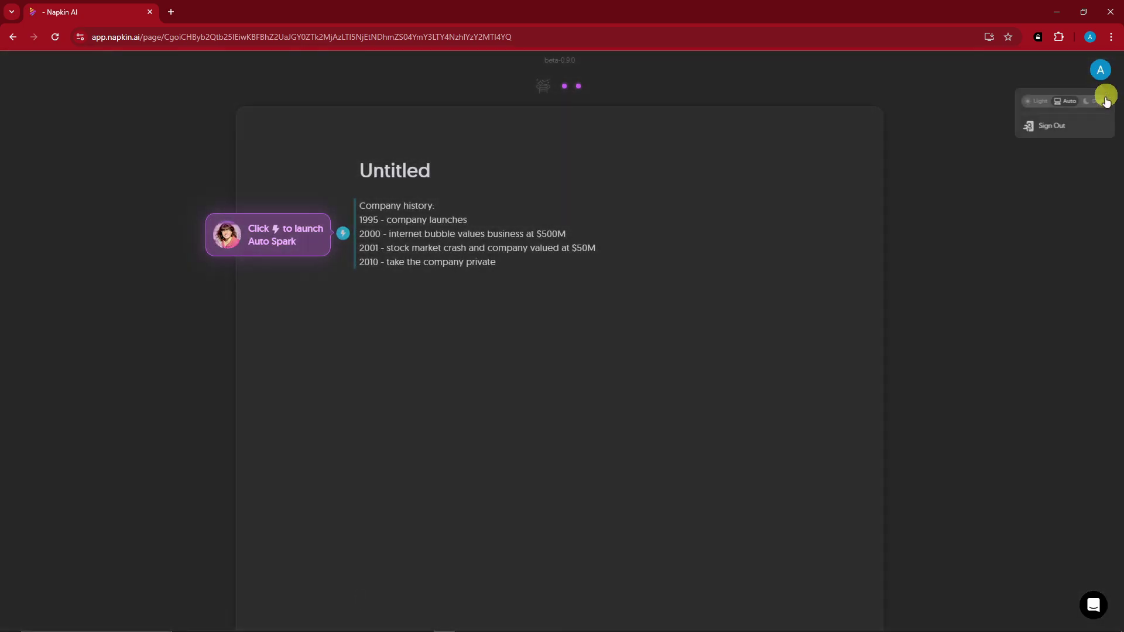
left_click(491, 348)
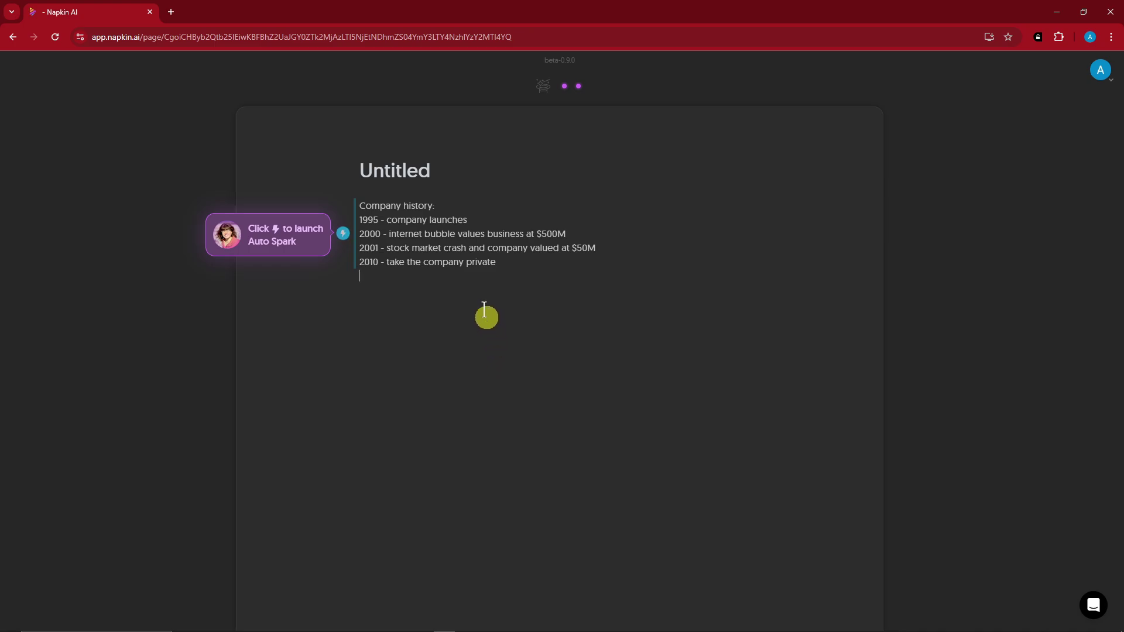
Step: Title the napkin 'Tutorialboxx Company' and move into the body text
left_click(441, 168)
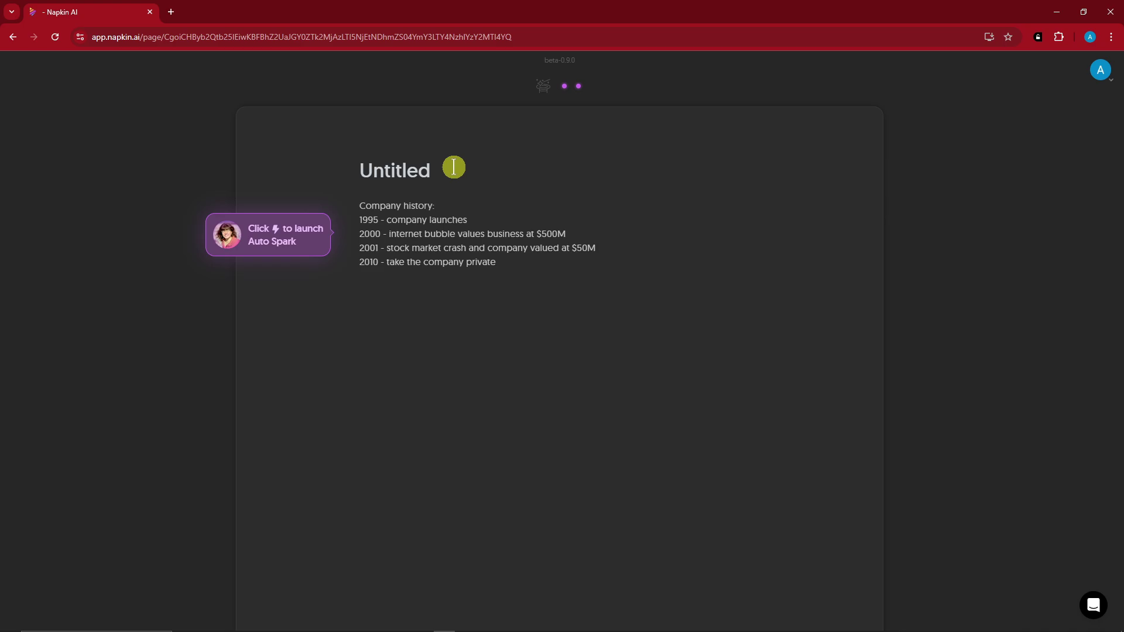
type("Tutorialboxx Company")
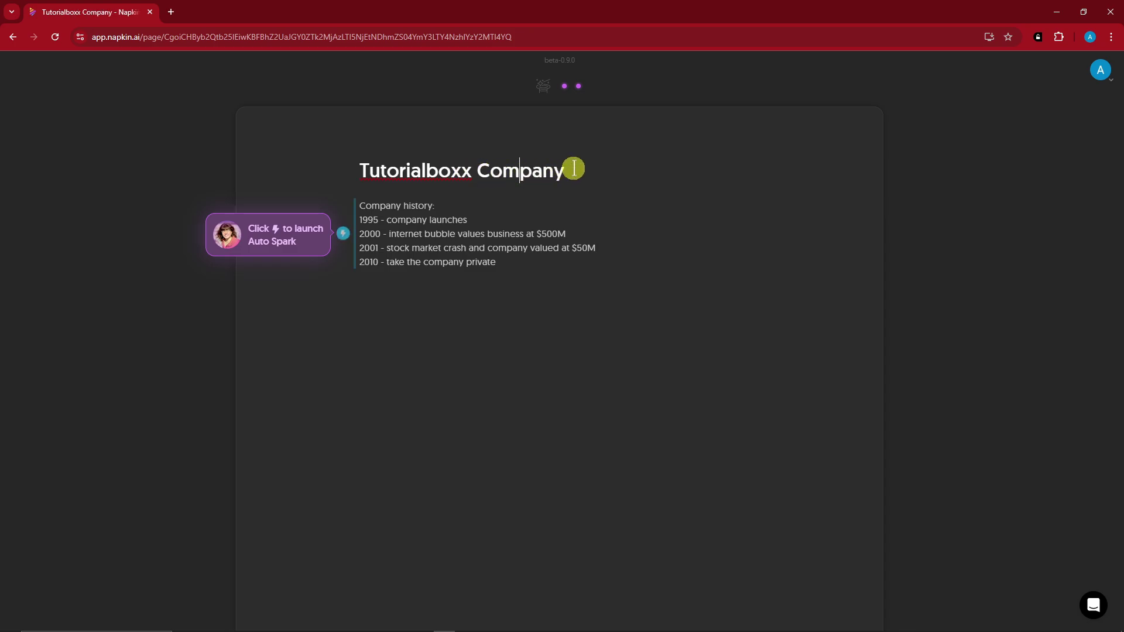
left_click_drag(571, 168, 360, 164)
left_click(509, 269)
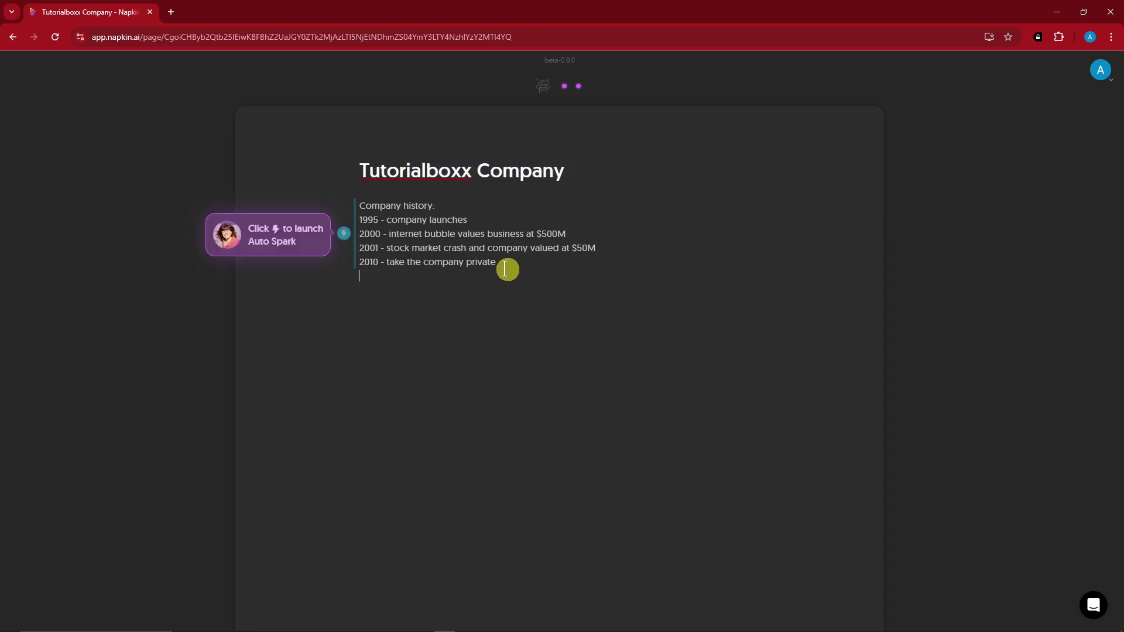
Step: Check the five company history lines and the whole note with Ctrl+A, then refocus the history block
left_click_drag(357, 204, 502, 261)
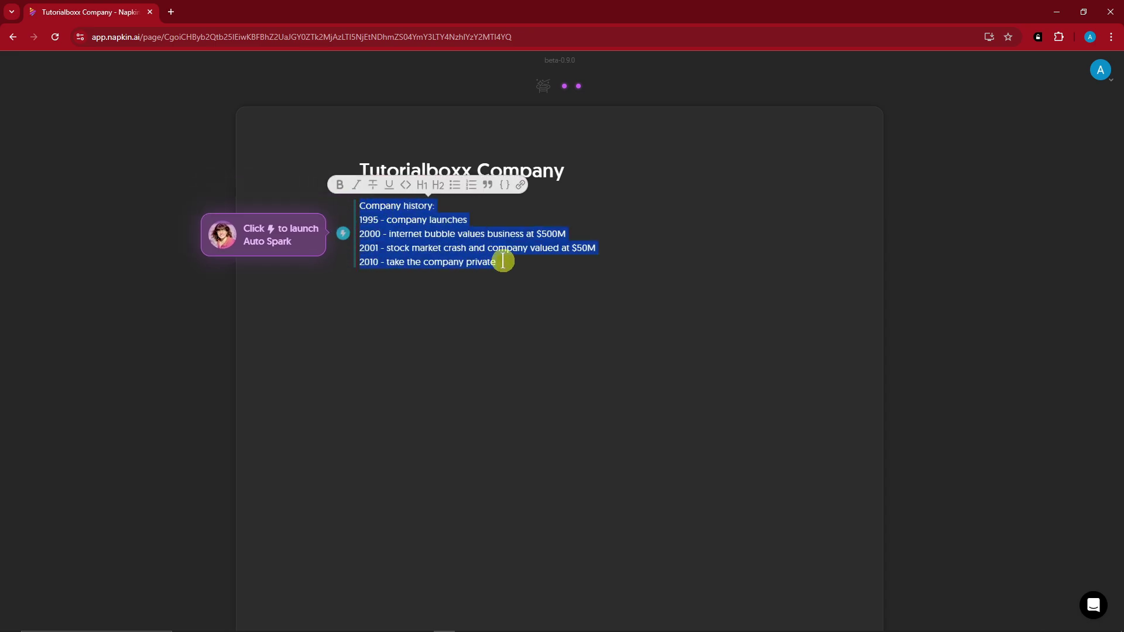
left_click(458, 252)
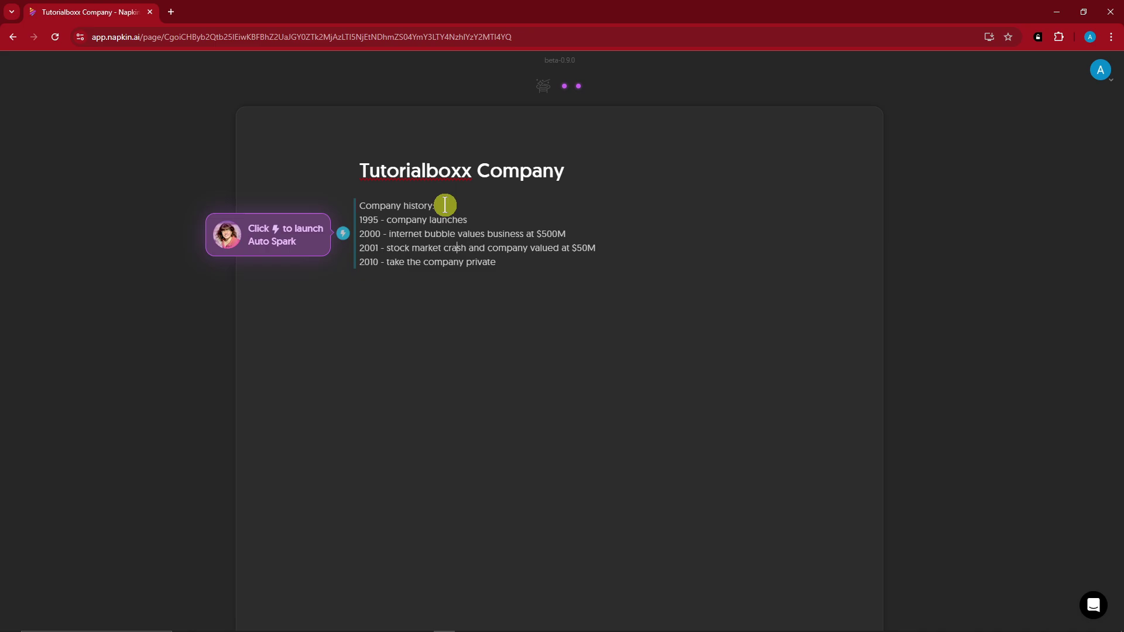
key("ctrl+a")
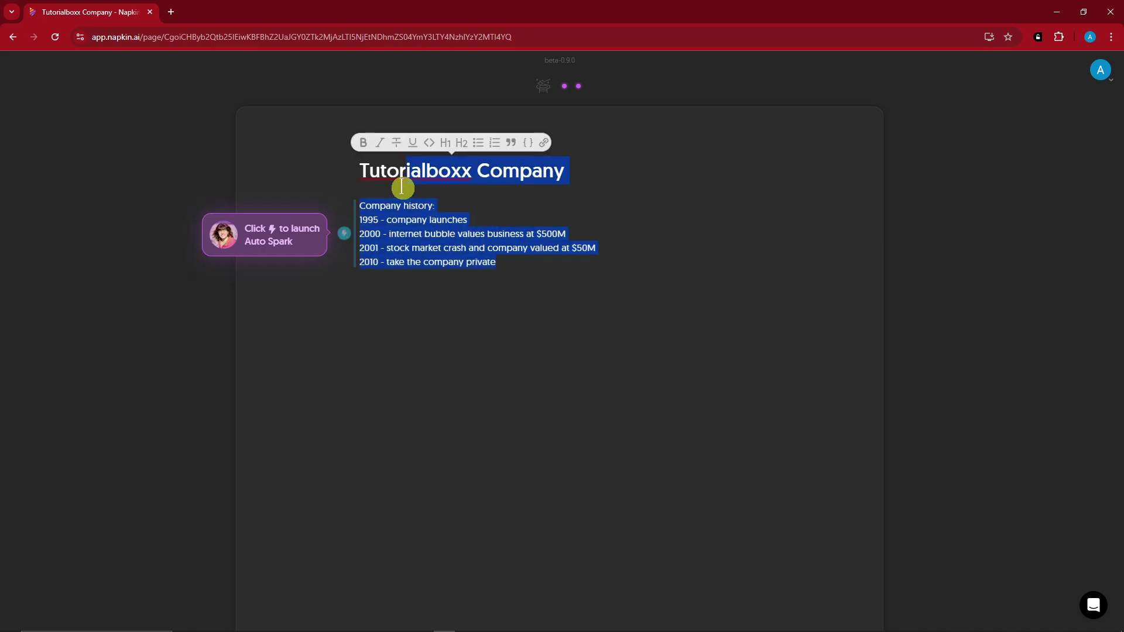
left_click(359, 148)
left_click(426, 219)
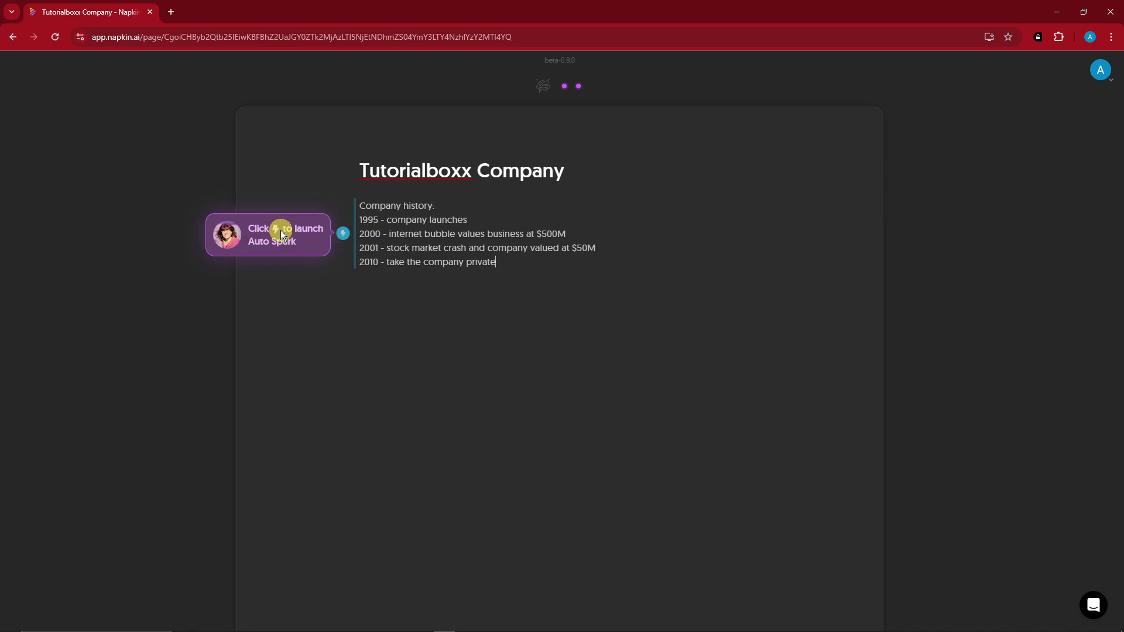
Step: Generate the 'Company loses value, goes private.' shovel-in-hole visual in the colour style
left_click(343, 235)
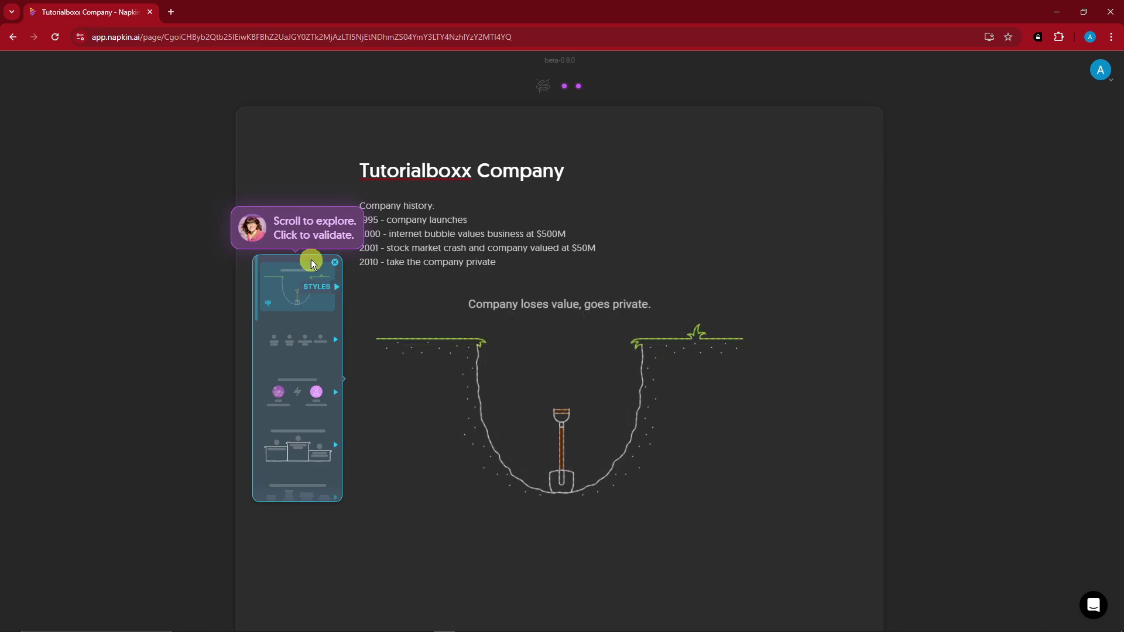
mouse_move(310, 278)
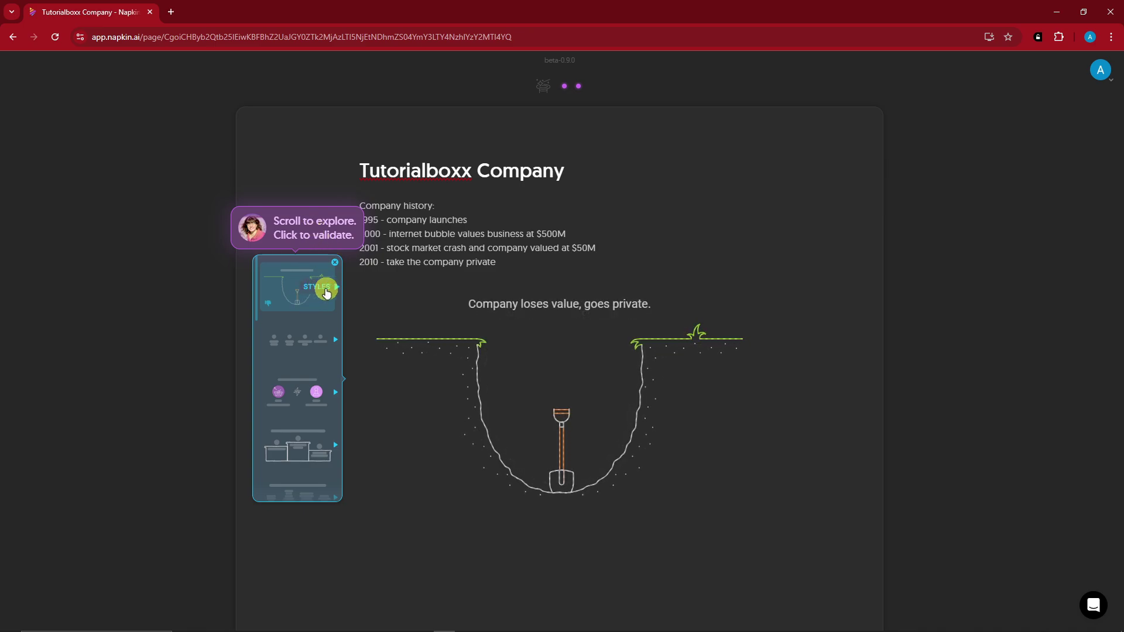
left_click(325, 288)
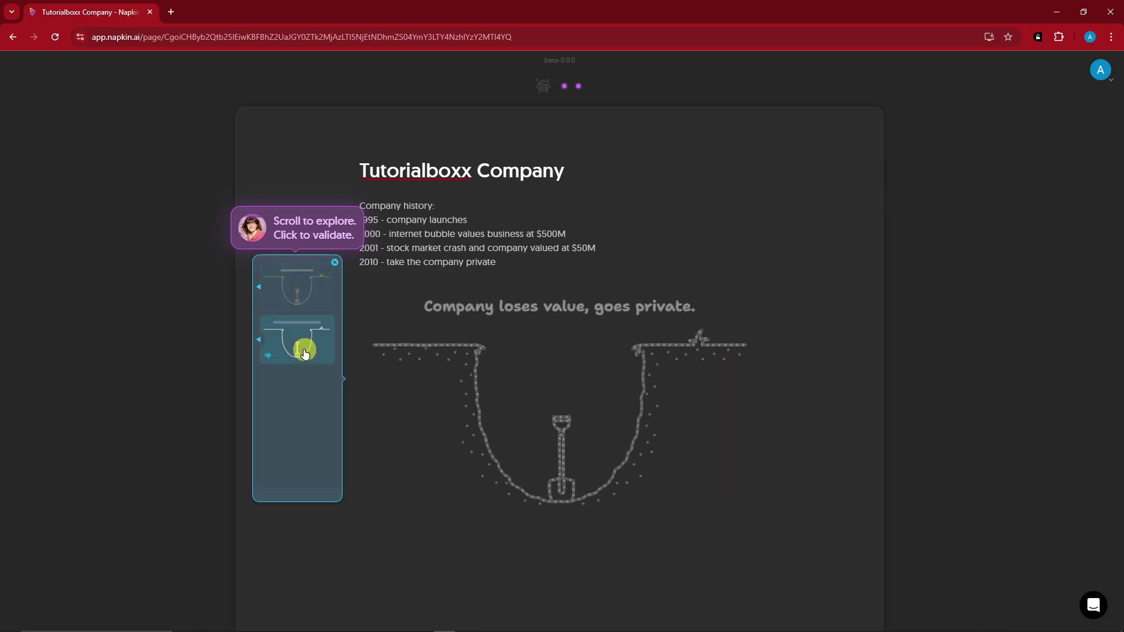
left_click(277, 319)
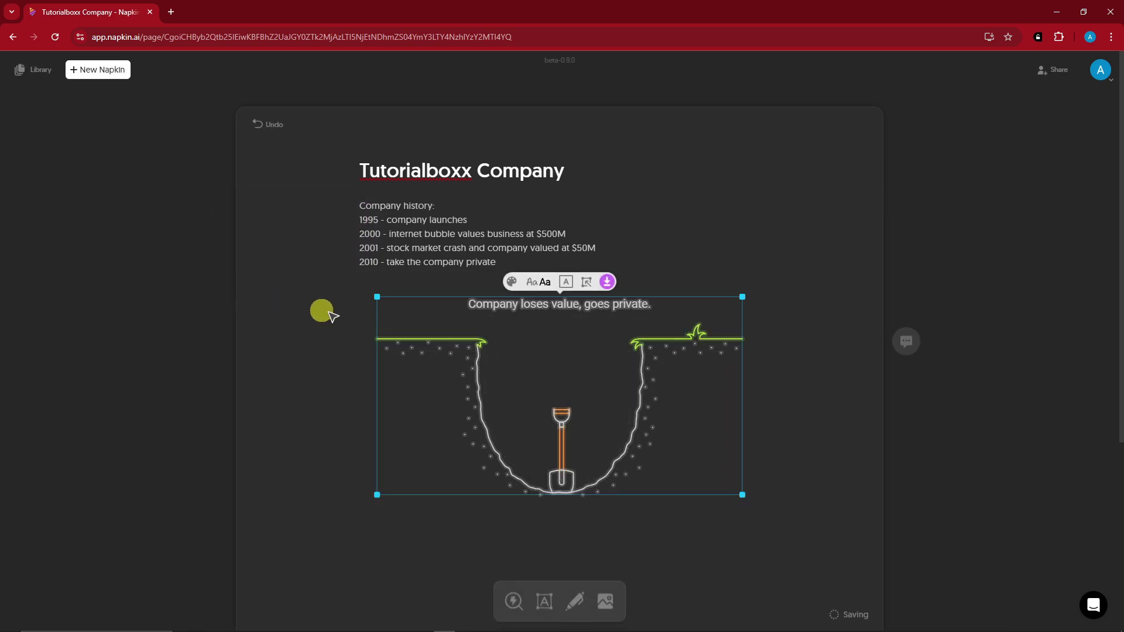
Step: Enlarge the shovel-in-hole illustration, then return the caret to the history list
scroll(364, 368, "down", 3)
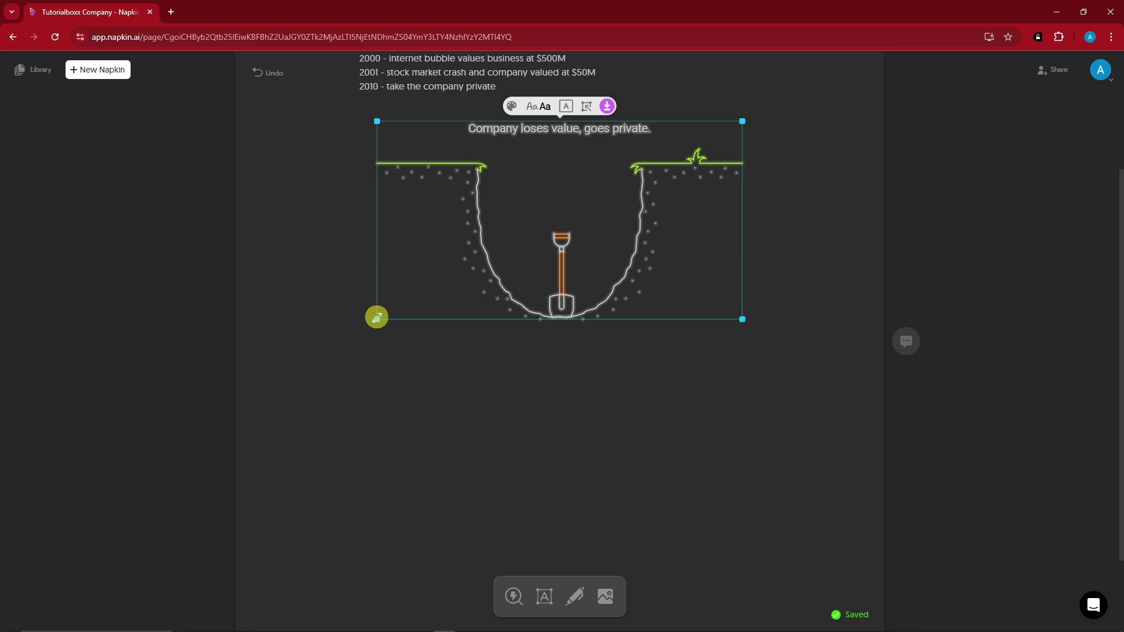
left_click_drag(376, 318, 305, 358)
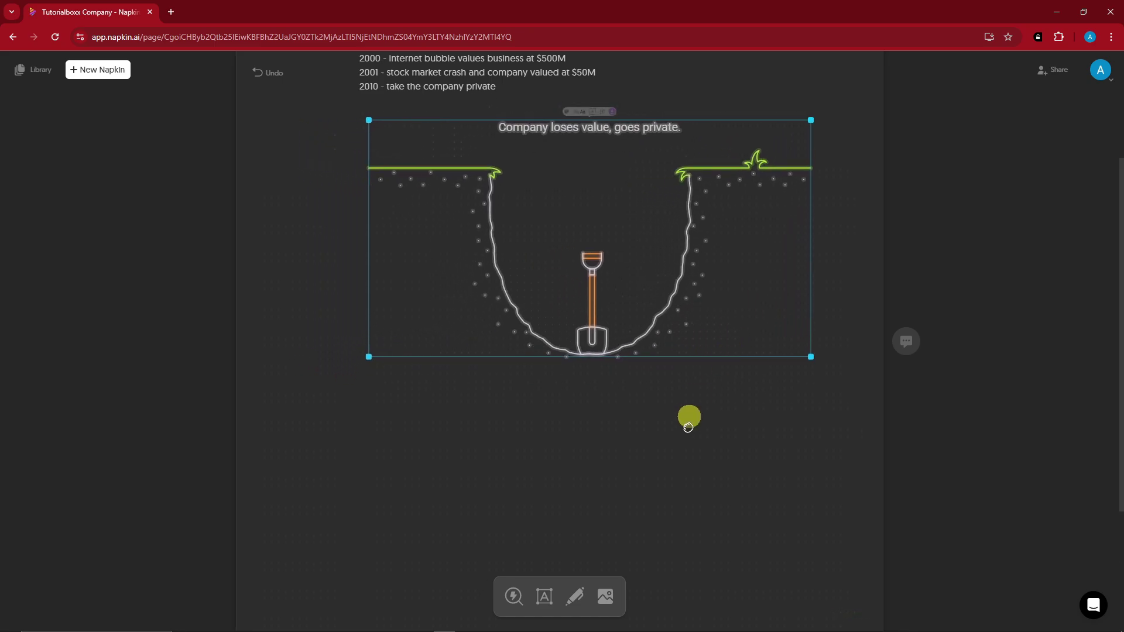
left_click(690, 419)
scroll(505, 428, "up", 3)
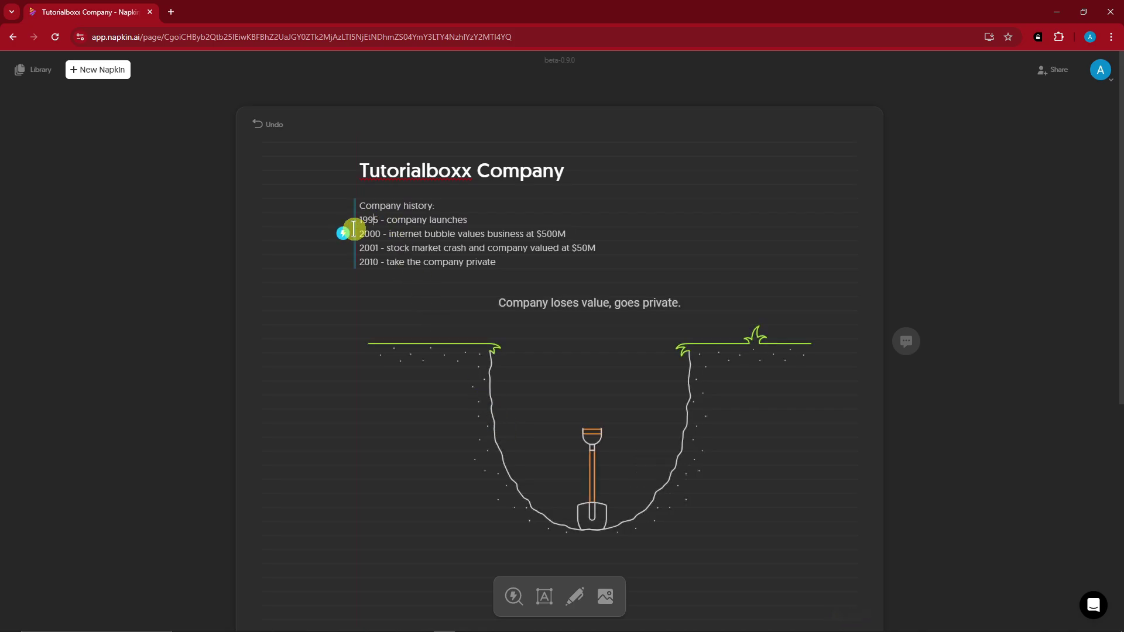
scroll(581, 328, "down", 4)
scroll(581, 328, "down", 2)
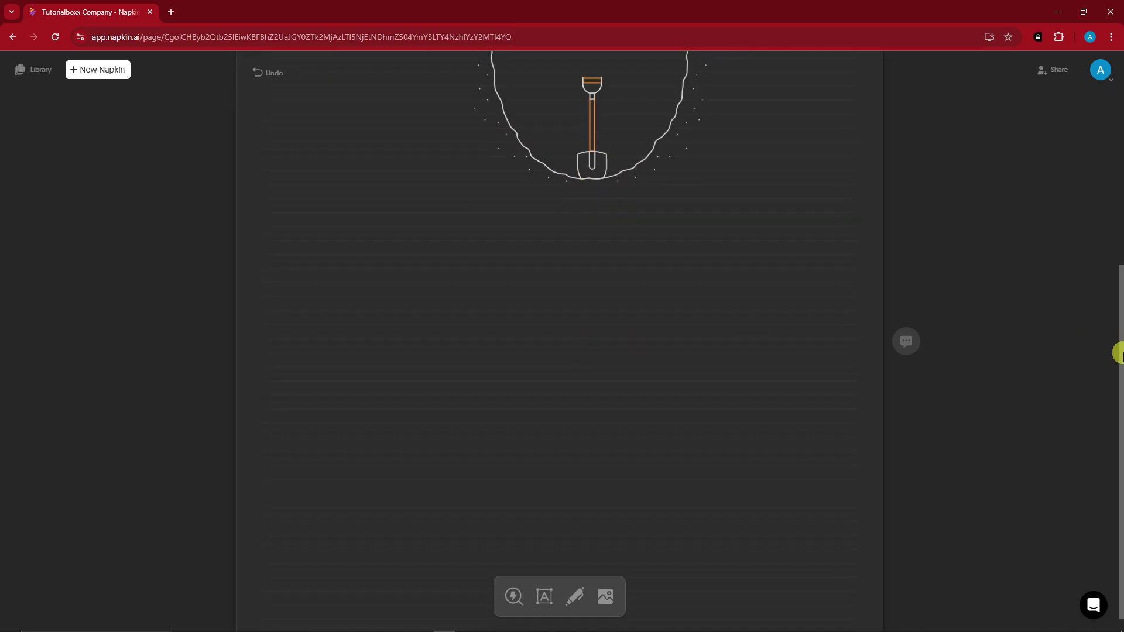
left_click_drag(1119, 351, 413, 148)
left_click(412, 143)
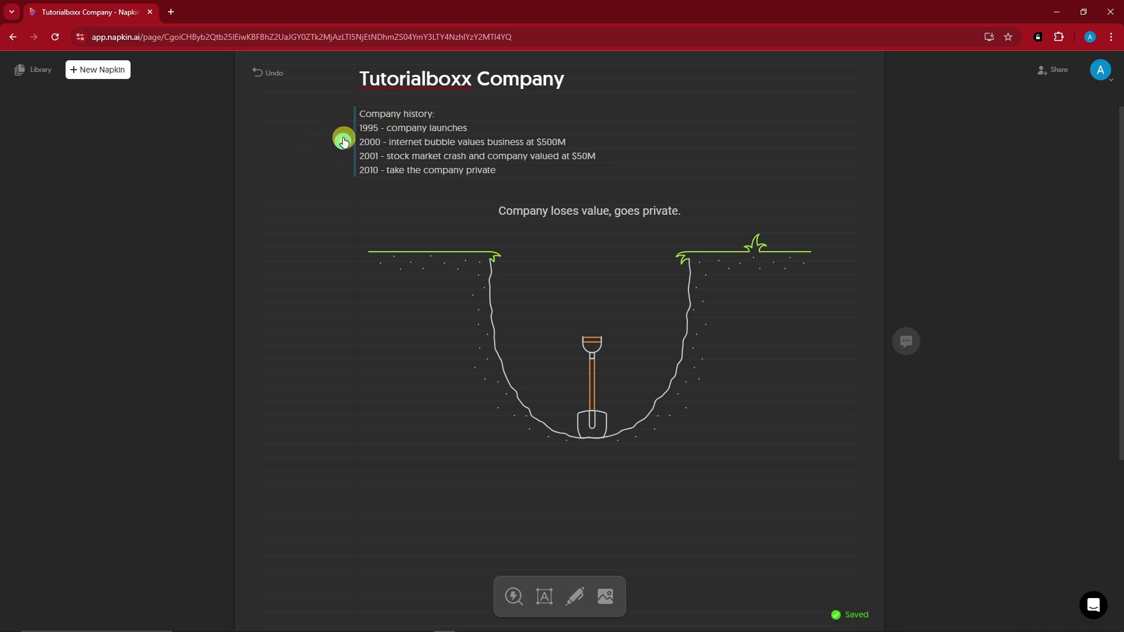
Step: Insert the bright four-pillar graphic with Launch, Internet Boom, Market Crash and Going Private pillars
left_click(344, 141)
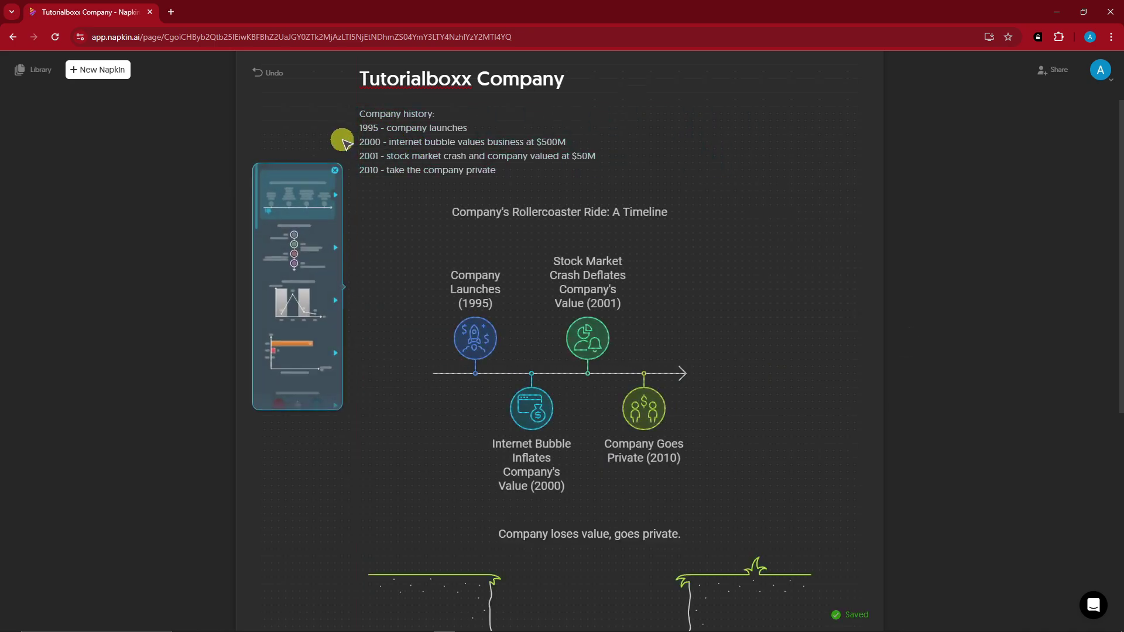
left_click(287, 237)
left_click(293, 294)
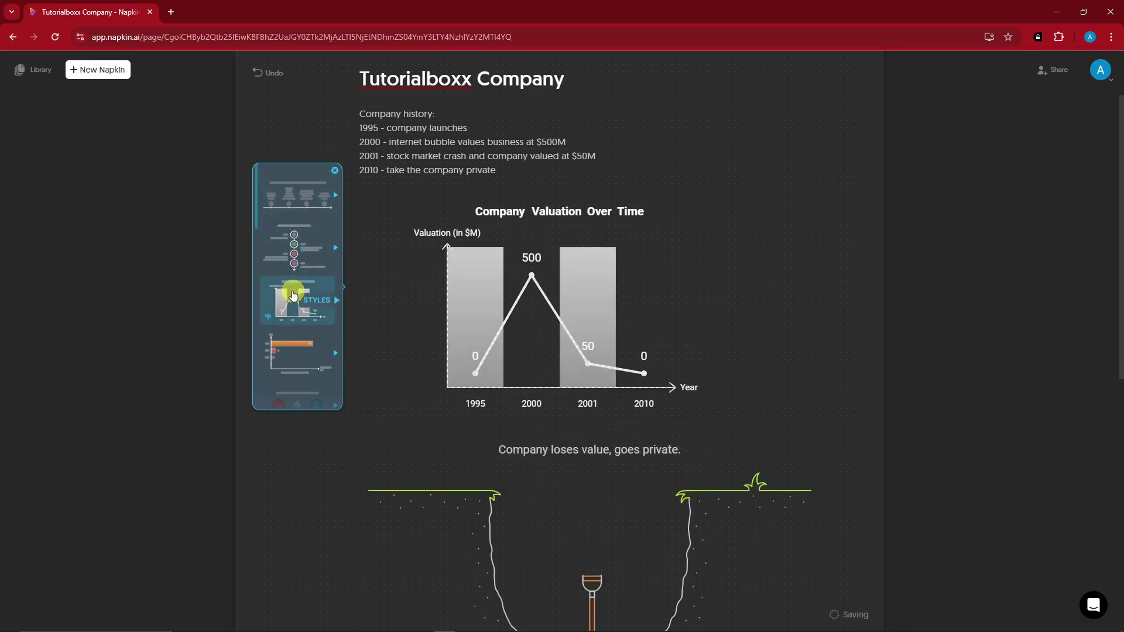
left_click(296, 346)
scroll(296, 345, "down", 3)
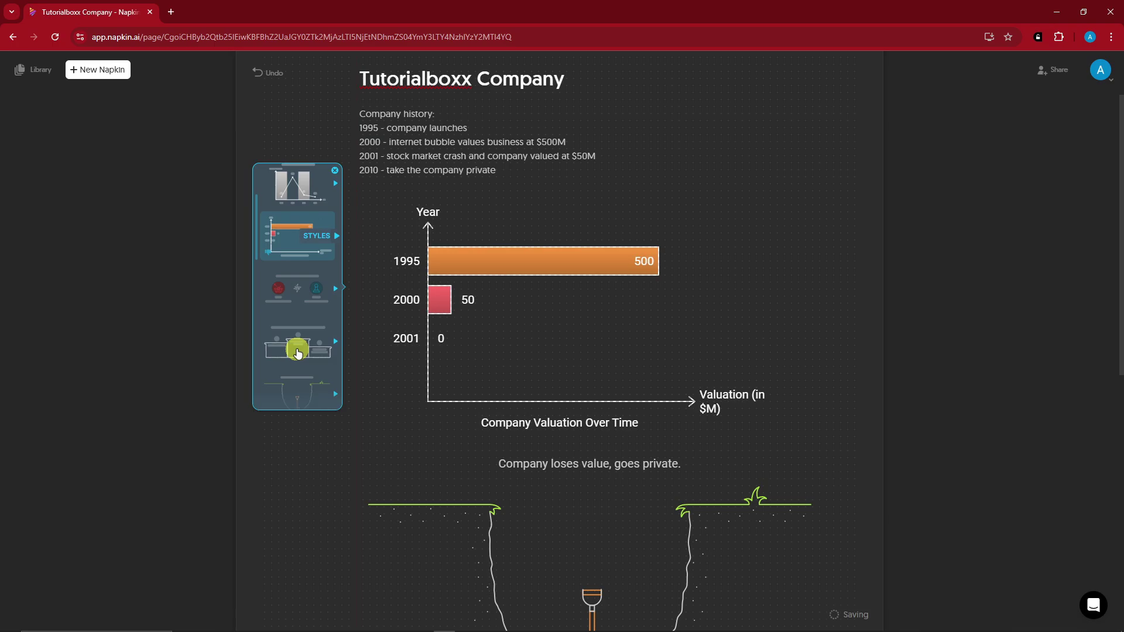
left_click(307, 287)
left_click(300, 249)
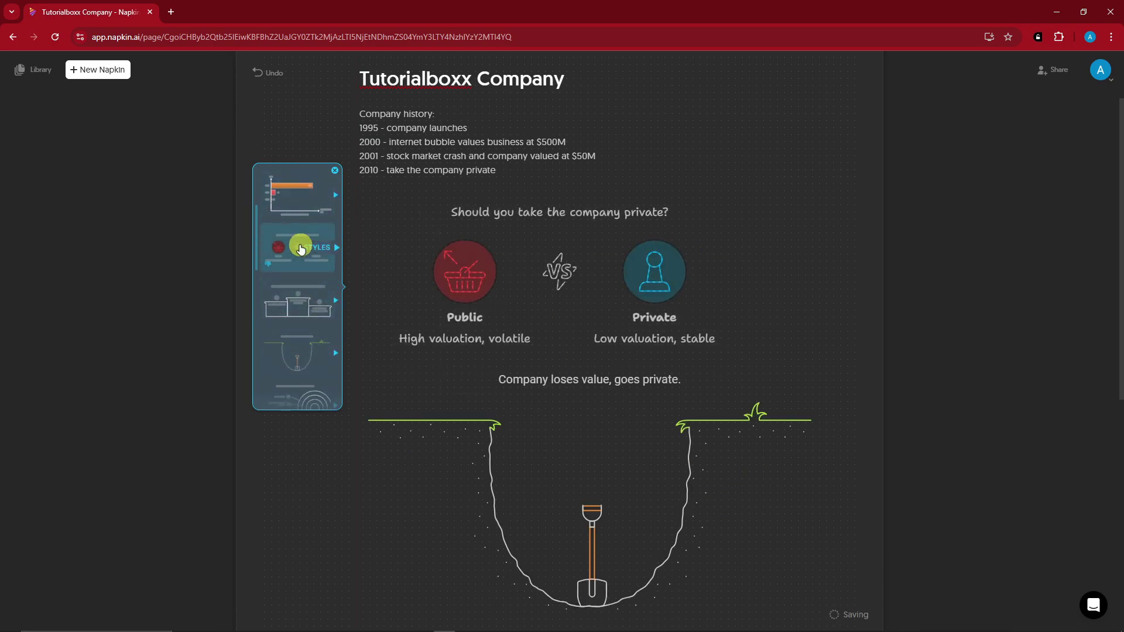
left_click(306, 316)
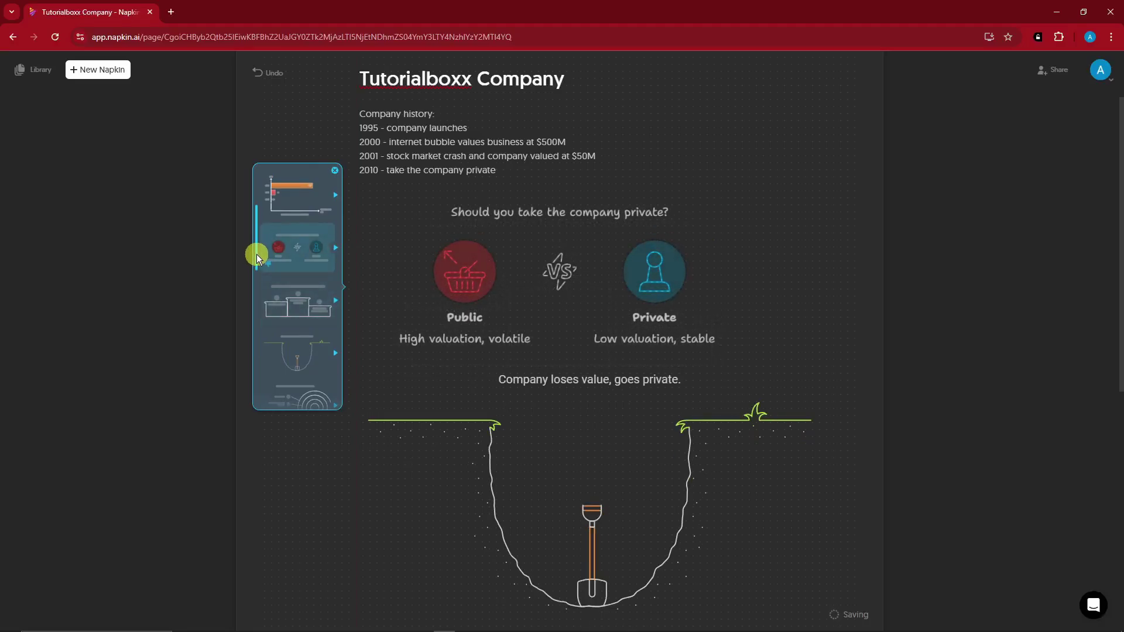
left_click_drag(257, 254, 256, 384)
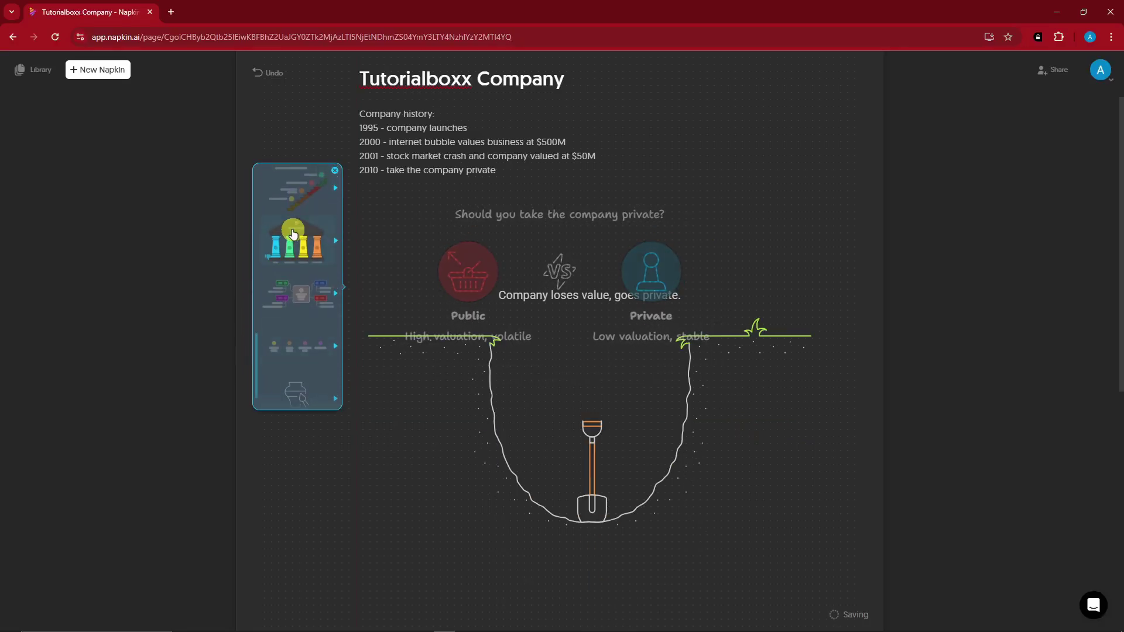
left_click(292, 234)
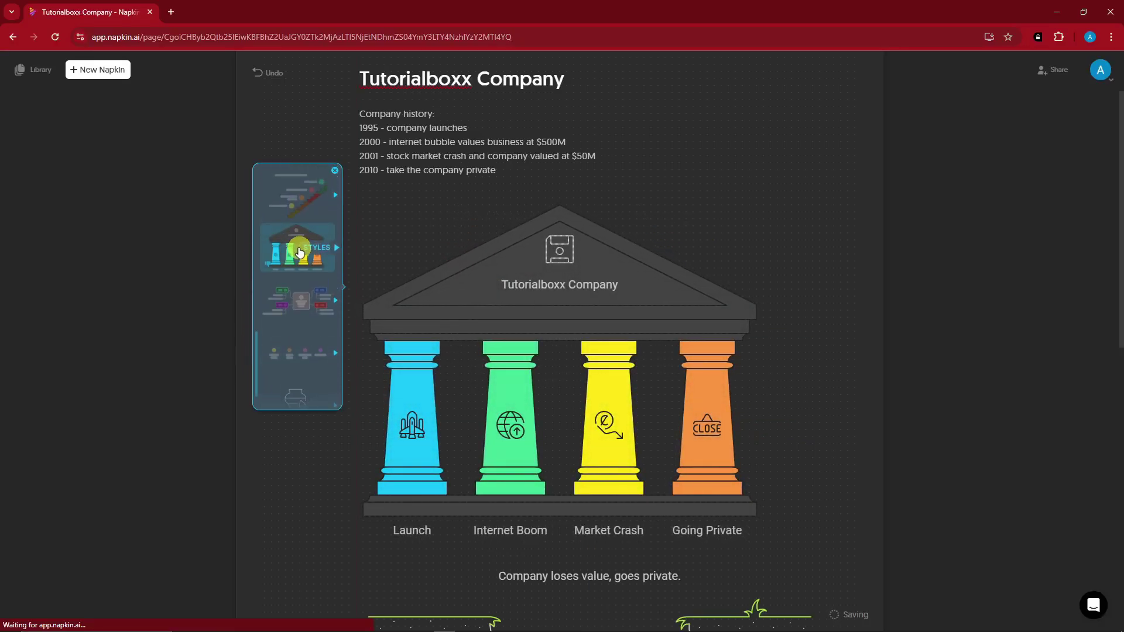
left_click(299, 252)
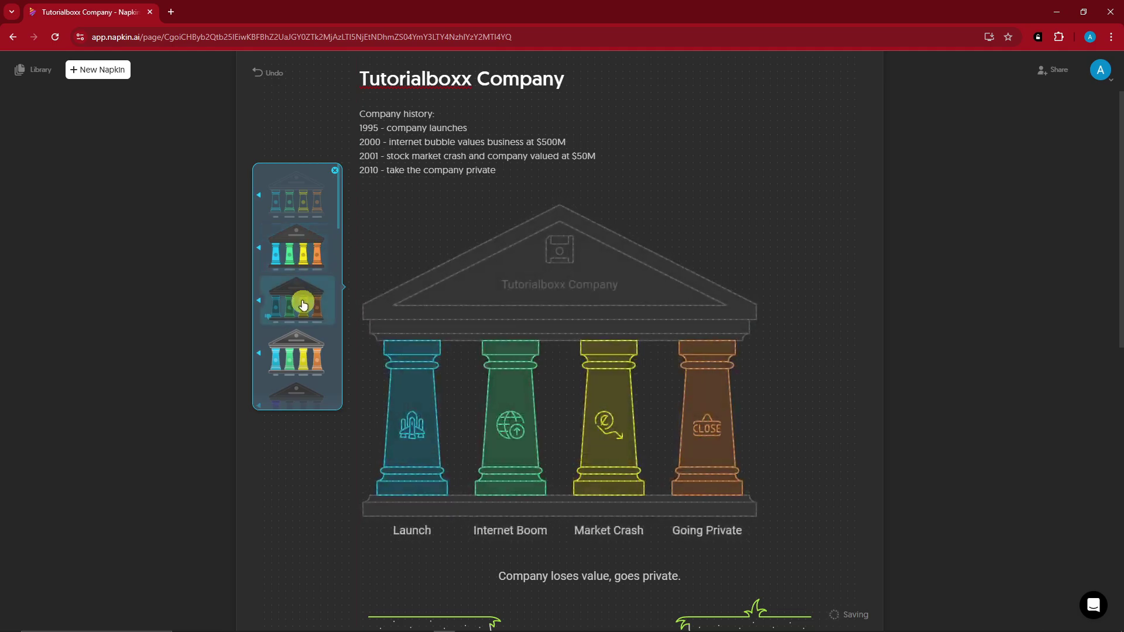
left_click(311, 266)
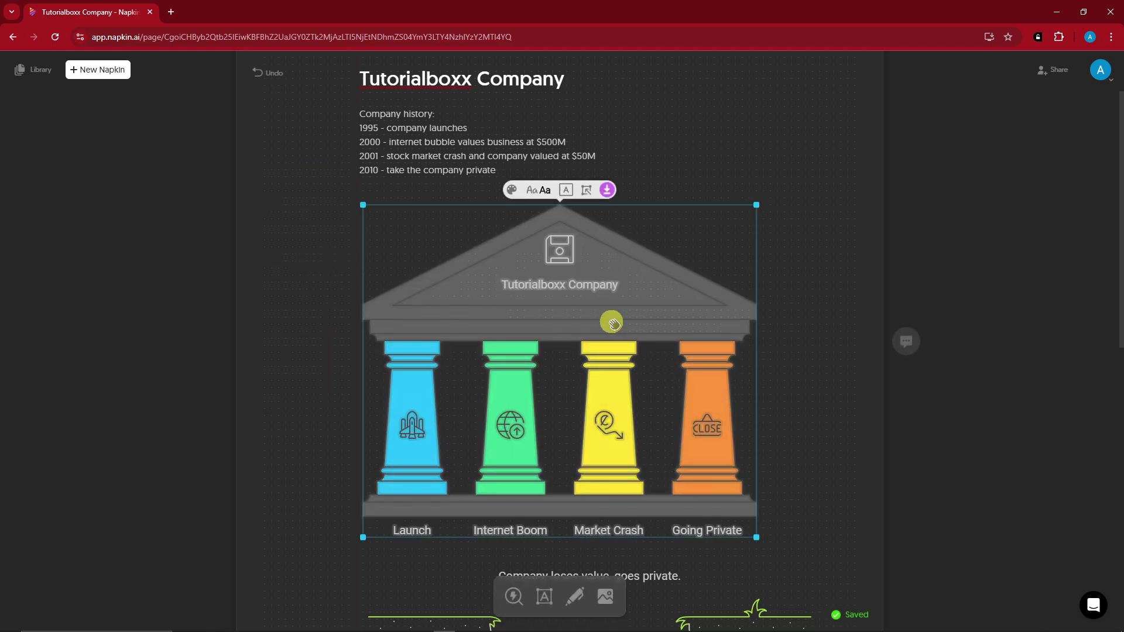
mouse_move(611, 321)
left_mouse_down()
mouse_move(556, 326)
mouse_move(612, 322)
left_mouse_up()
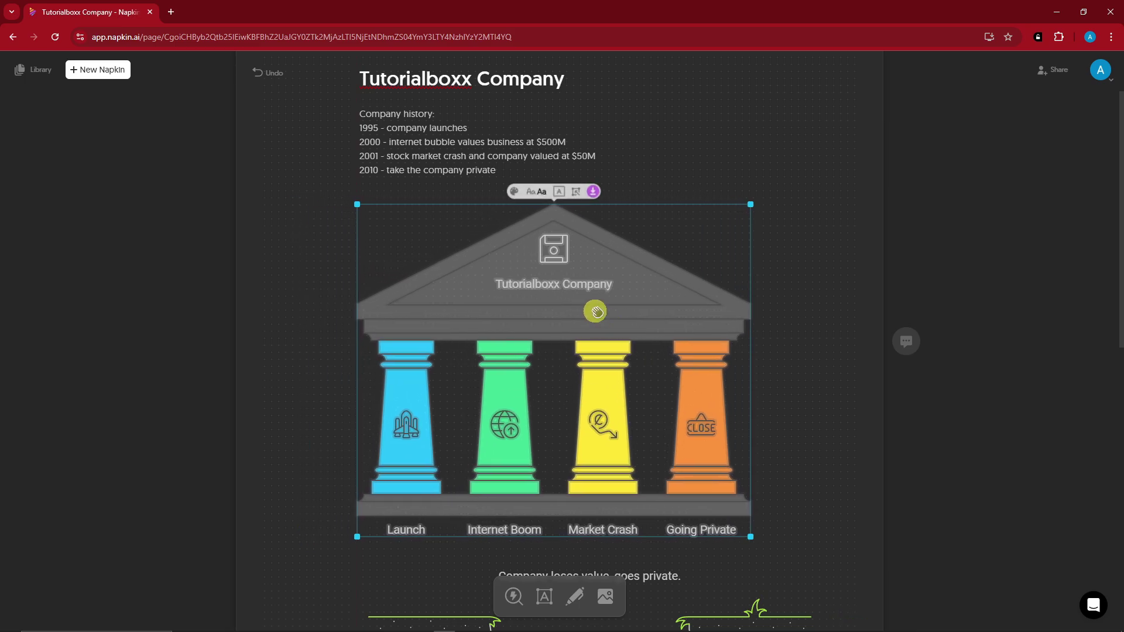
left_click(505, 189)
left_click(513, 140)
left_click(524, 123)
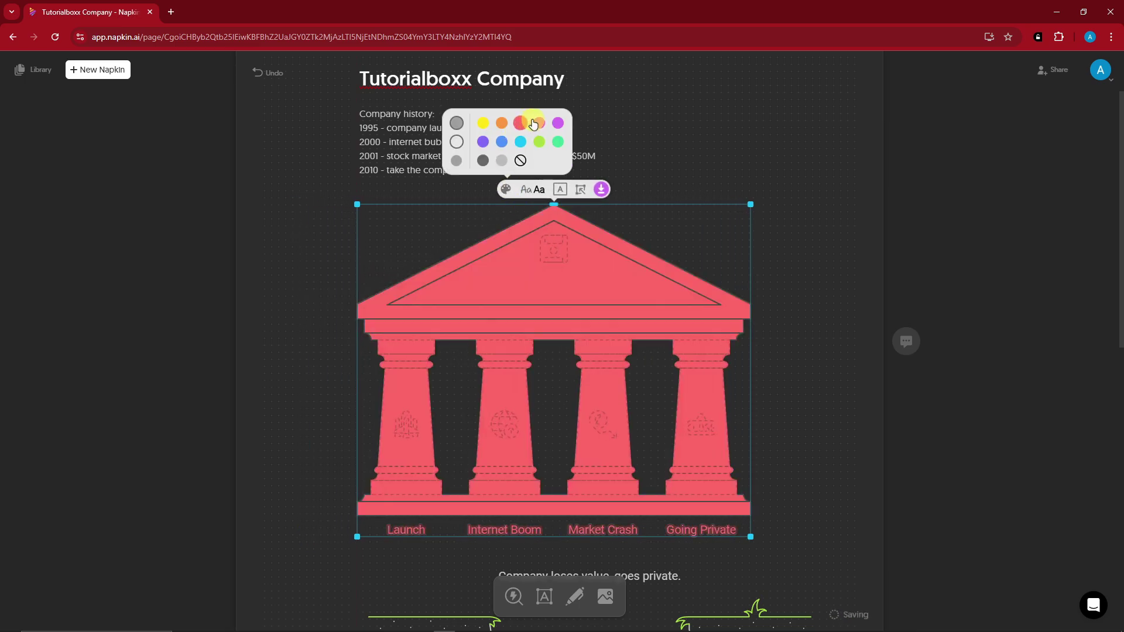
left_click(457, 123)
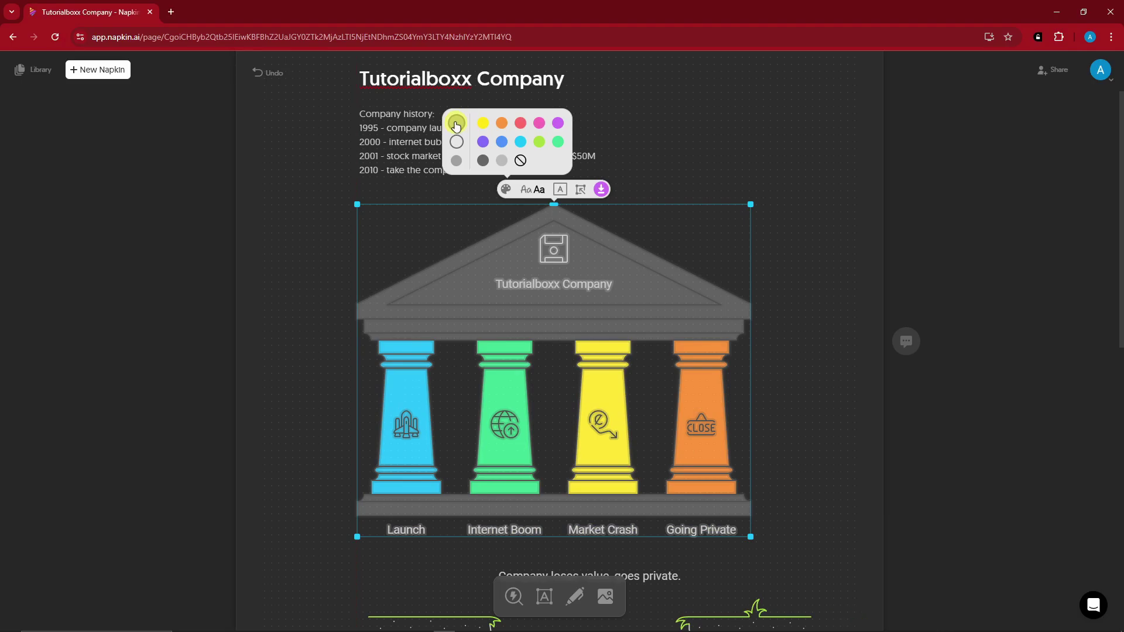
left_click(537, 189)
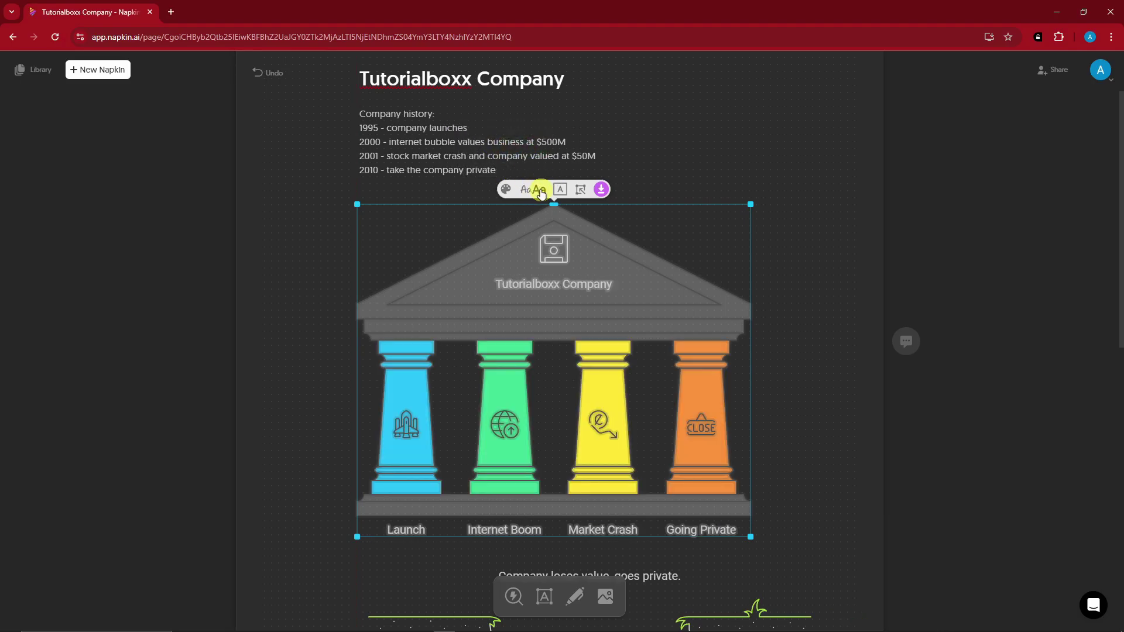
left_click(559, 190)
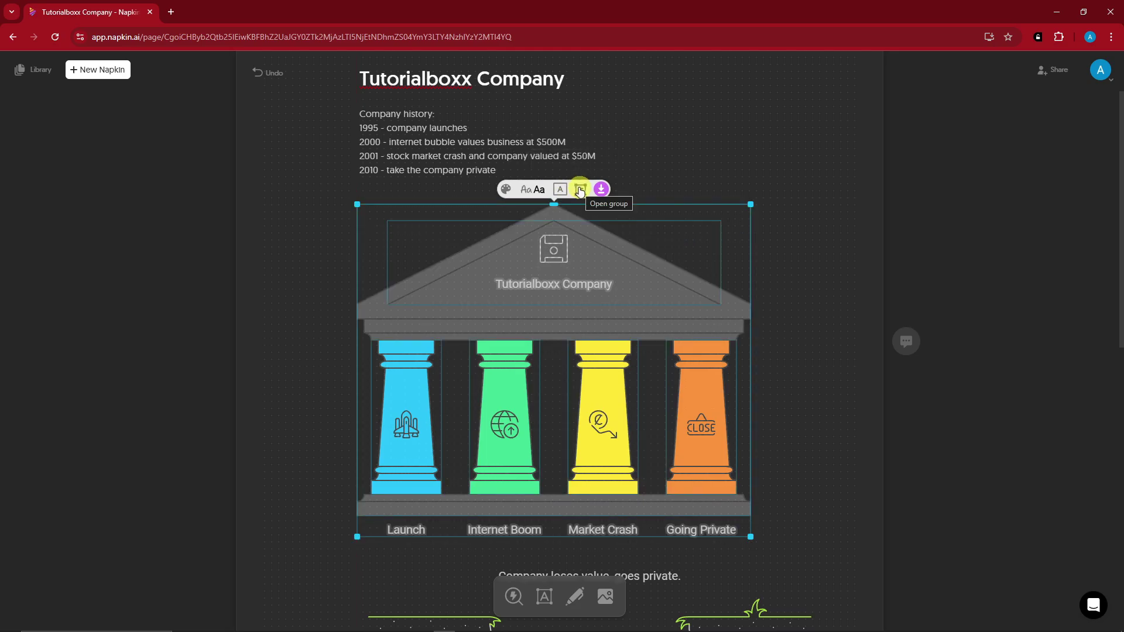
left_click(601, 190)
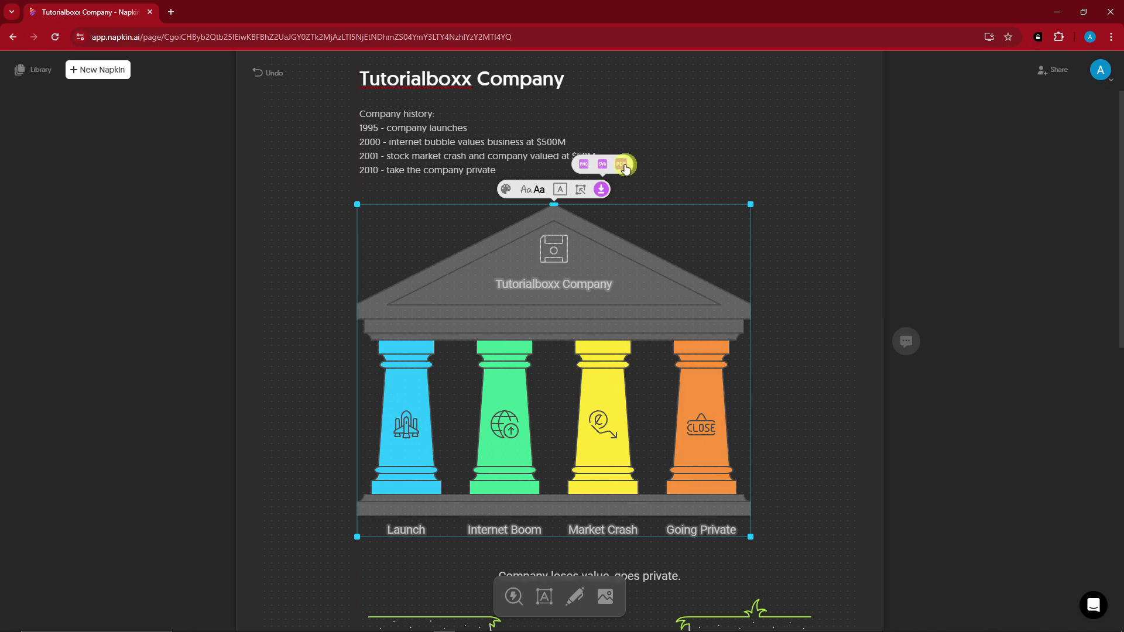
left_click(798, 216)
scroll(600, 155, "down", 2)
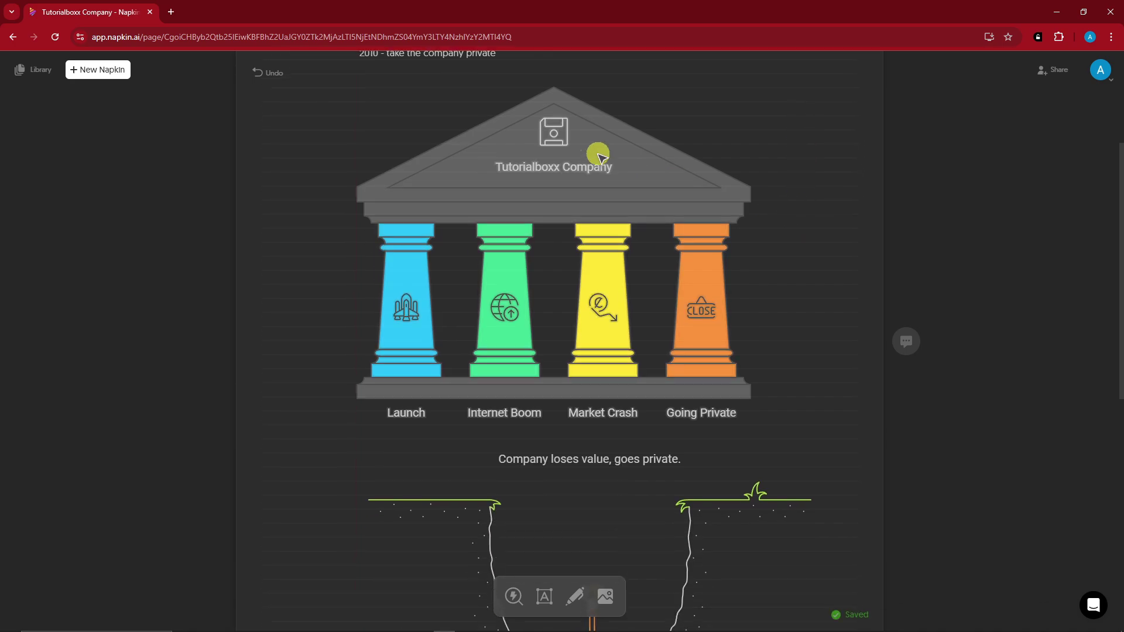
Step: Finish the SAMPLE 1–3 text label and select the block
scroll(579, 328, "down", 4)
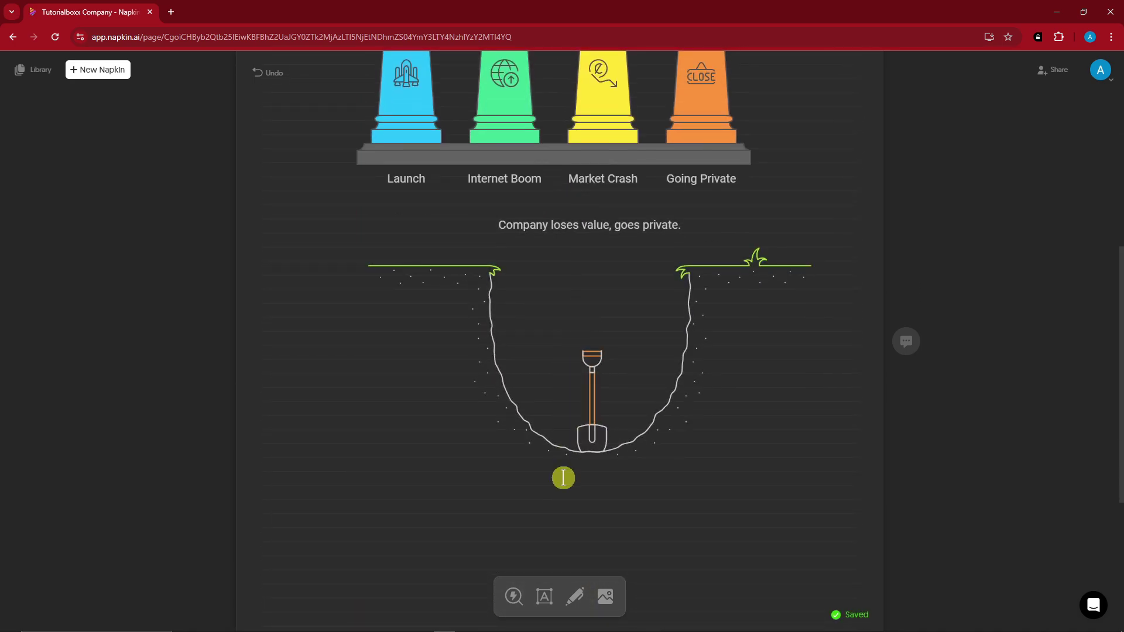
left_click(546, 595)
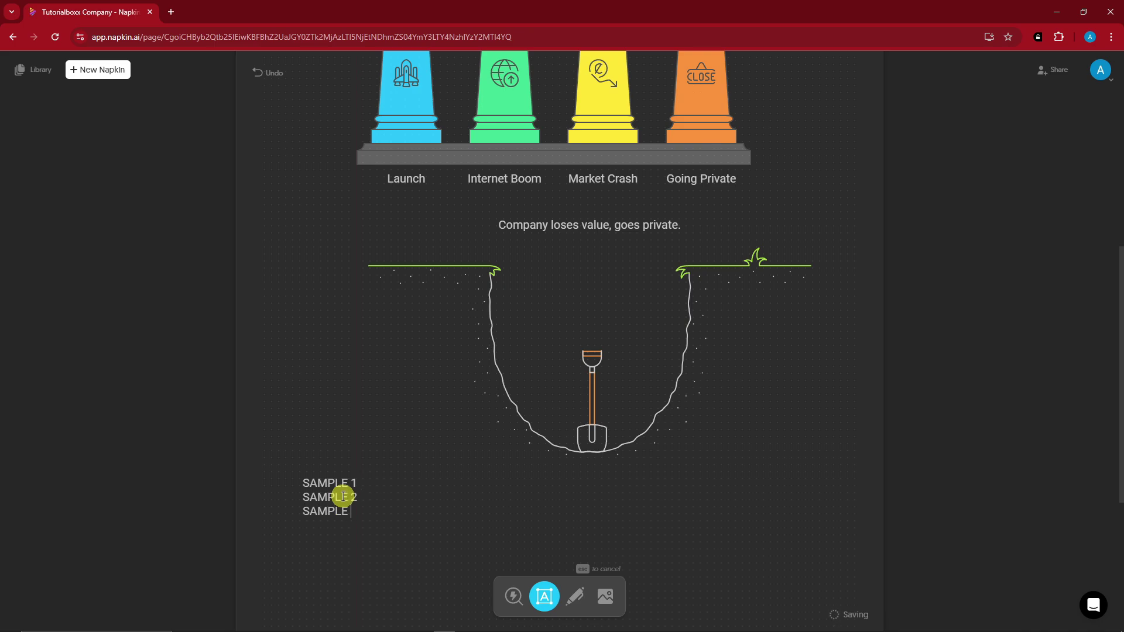
mouse_move(363, 502)
left_mouse_down()
mouse_move(306, 484)
mouse_move(359, 501)
left_mouse_up()
left_click(330, 497)
key("Escape")
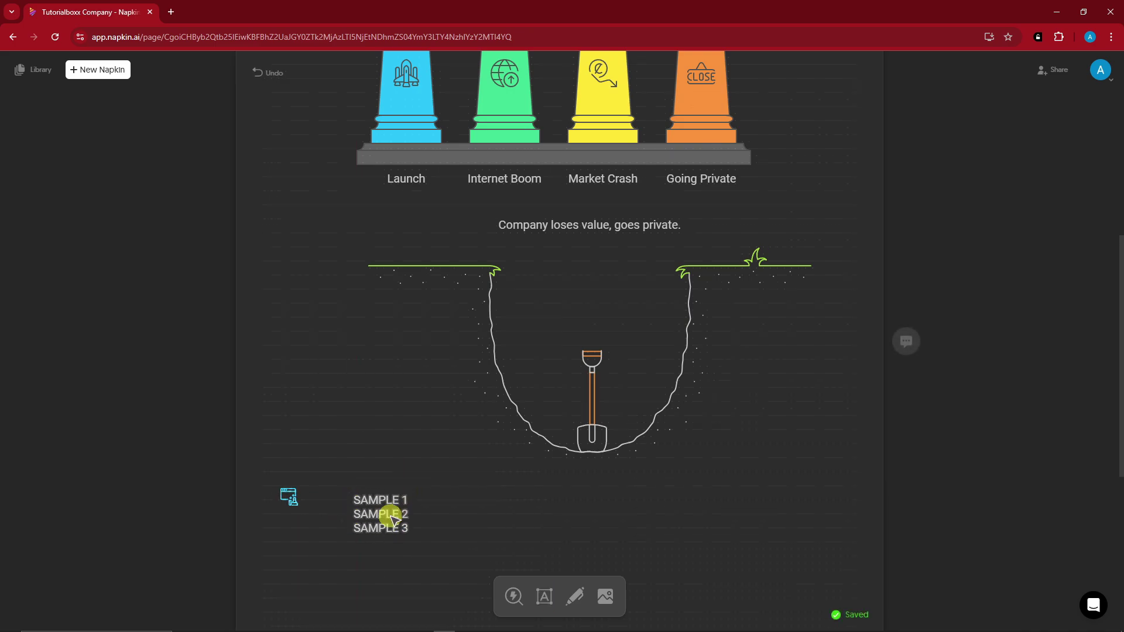
left_click(382, 514)
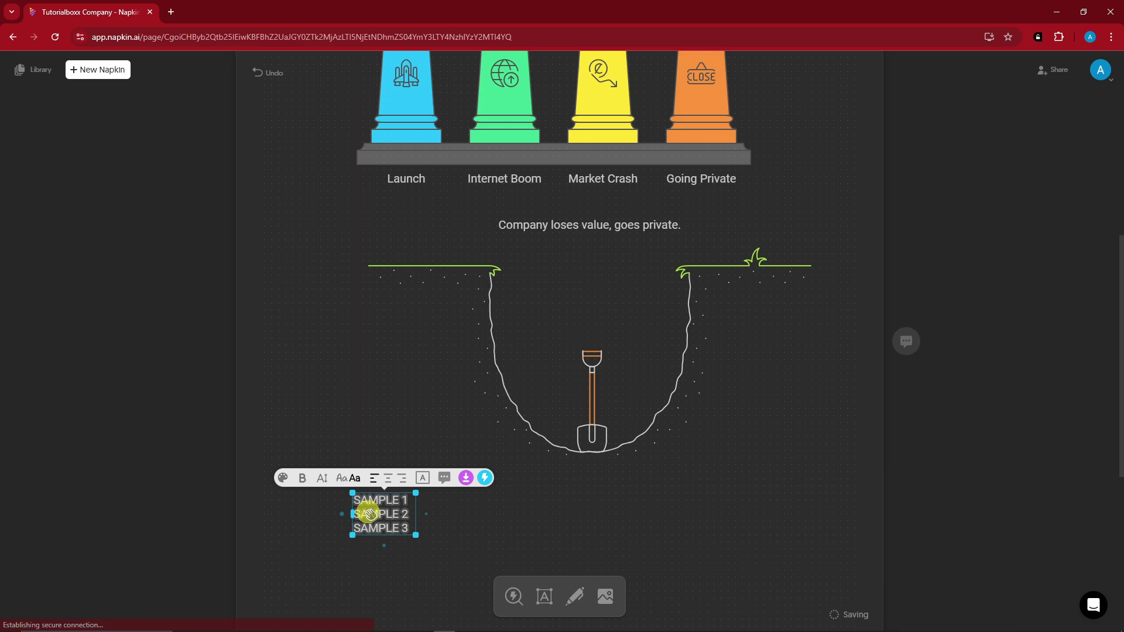
Step: Add a suggested icon beside the SAMPLE block, leaving the text at normal weight
left_click(485, 479)
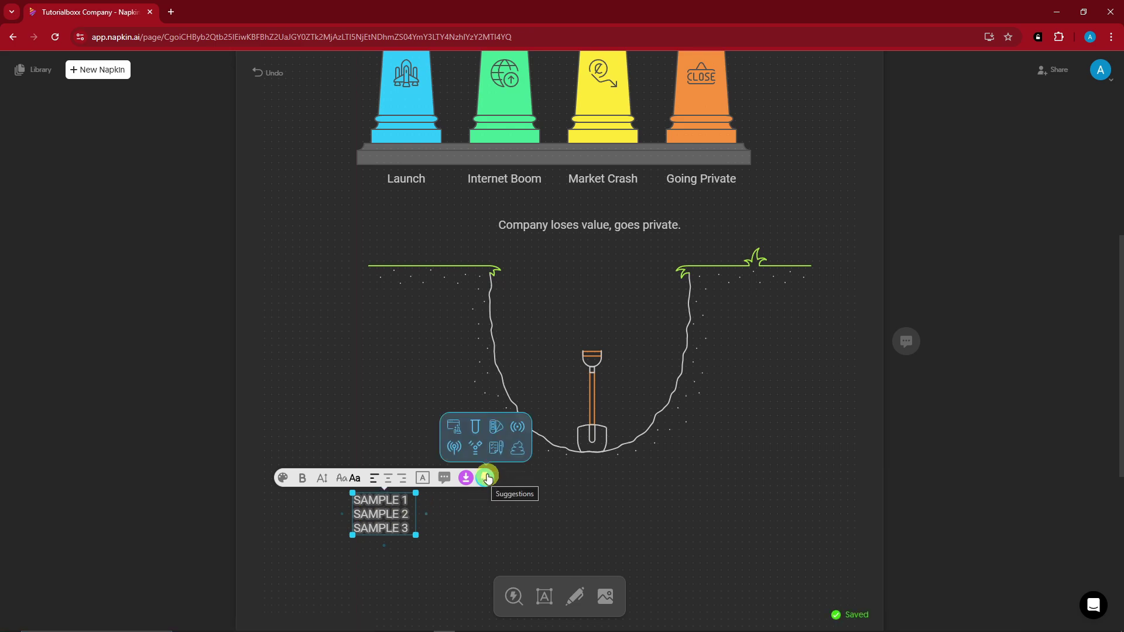
left_click(517, 449)
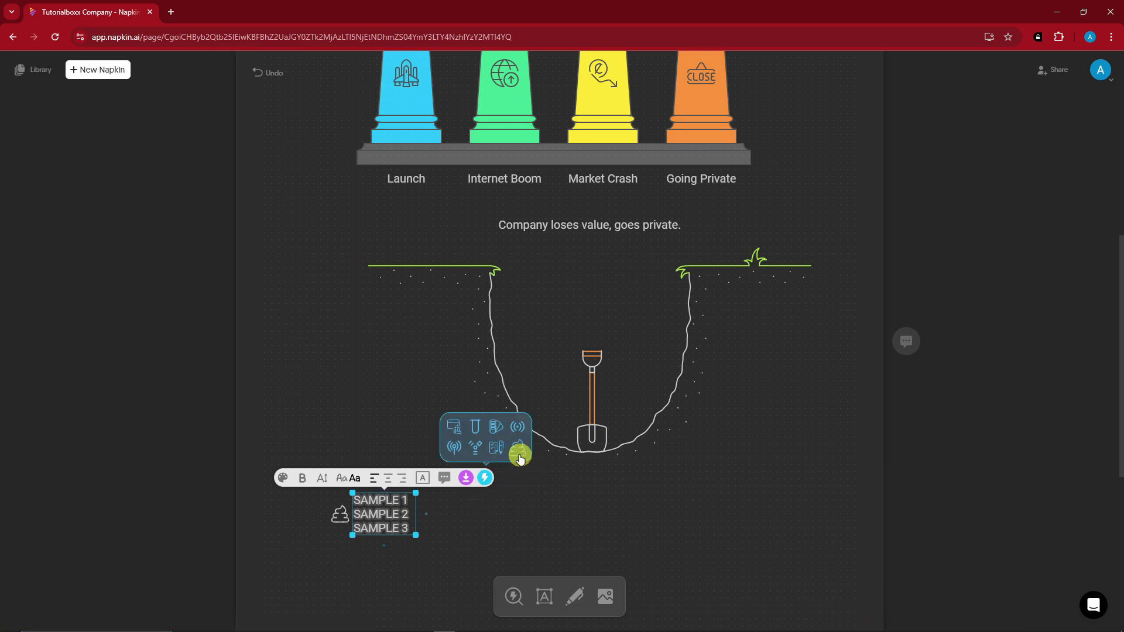
left_click(496, 448)
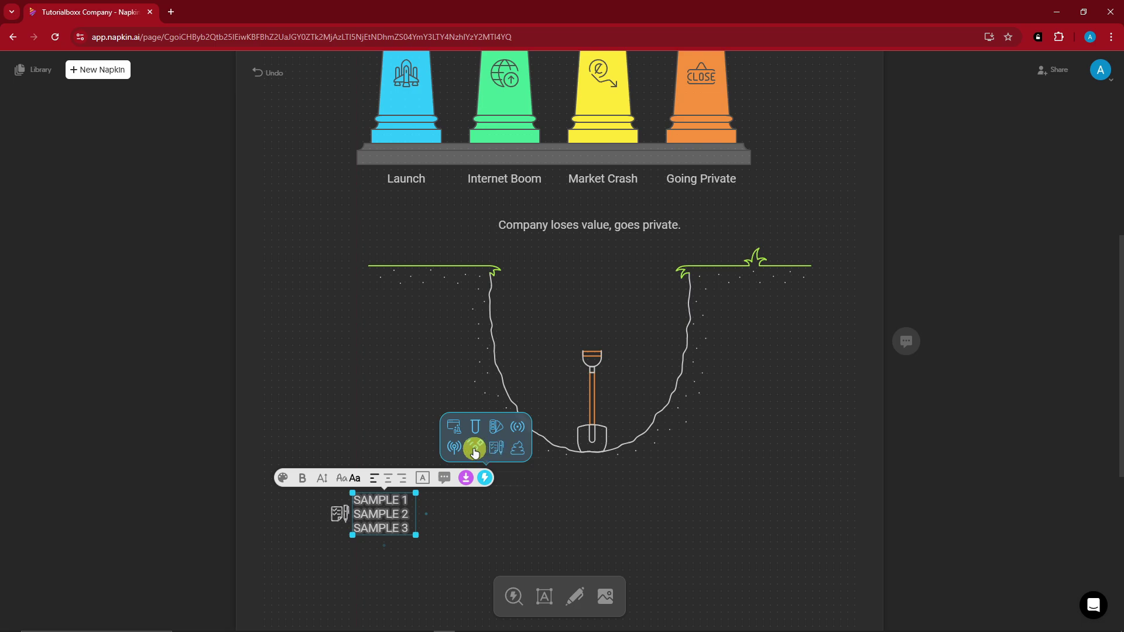
left_click(518, 427)
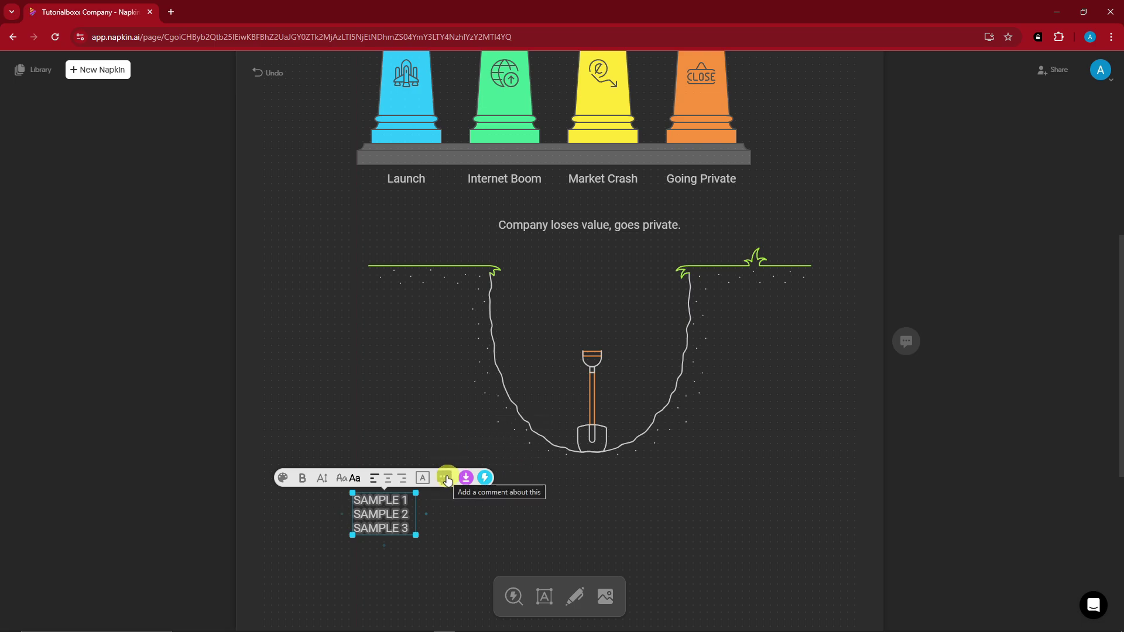
left_click(302, 478)
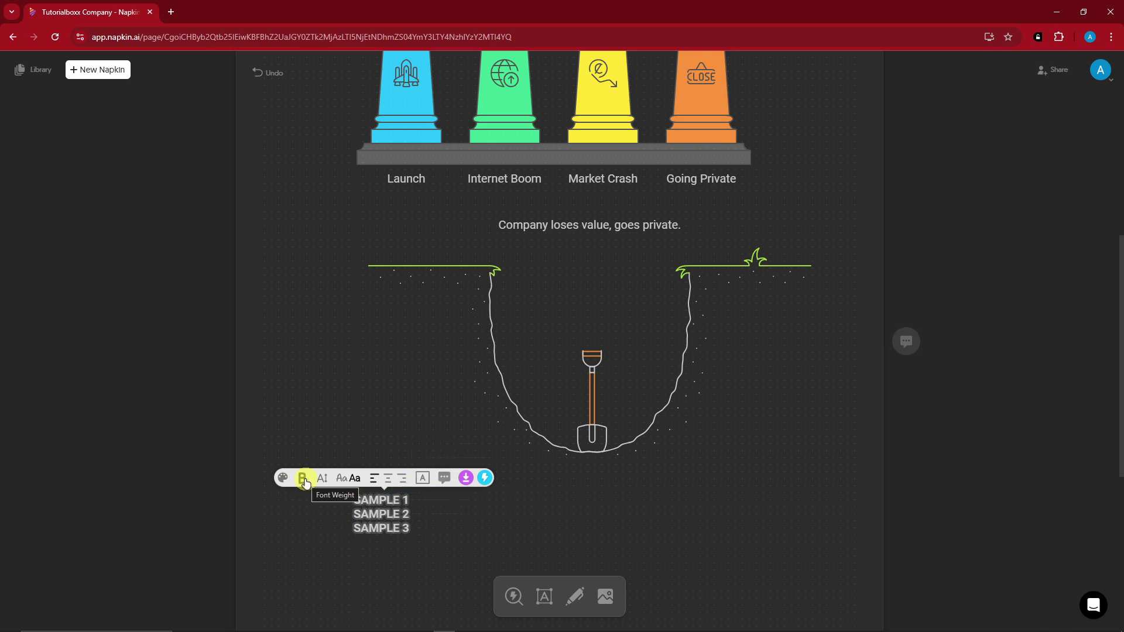
left_click(303, 478)
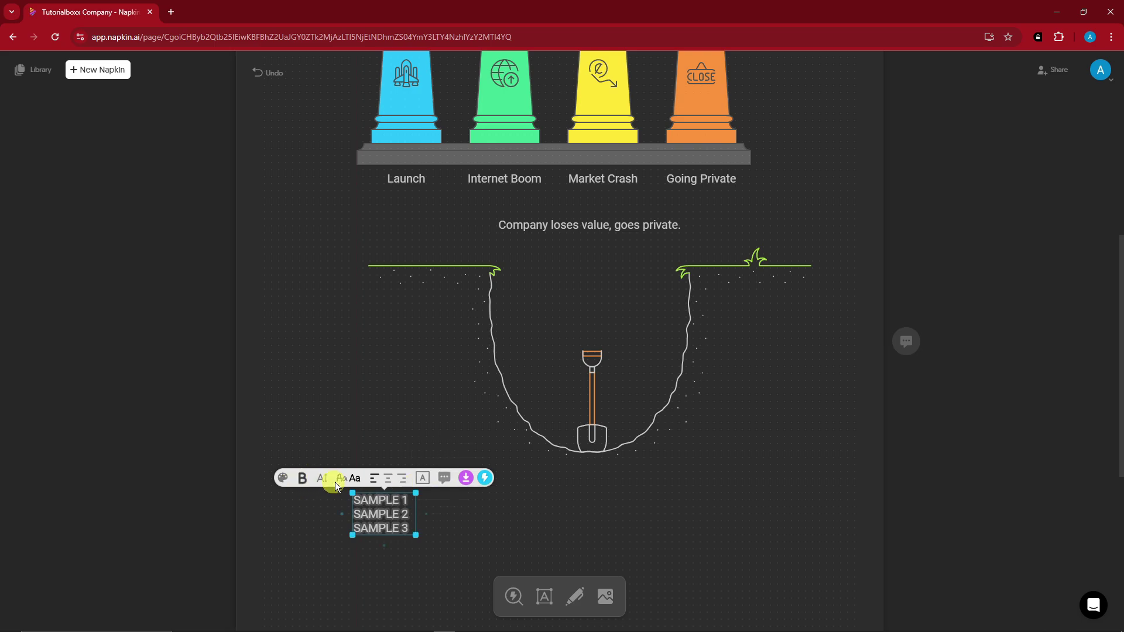
left_click(485, 477)
left_click(455, 437)
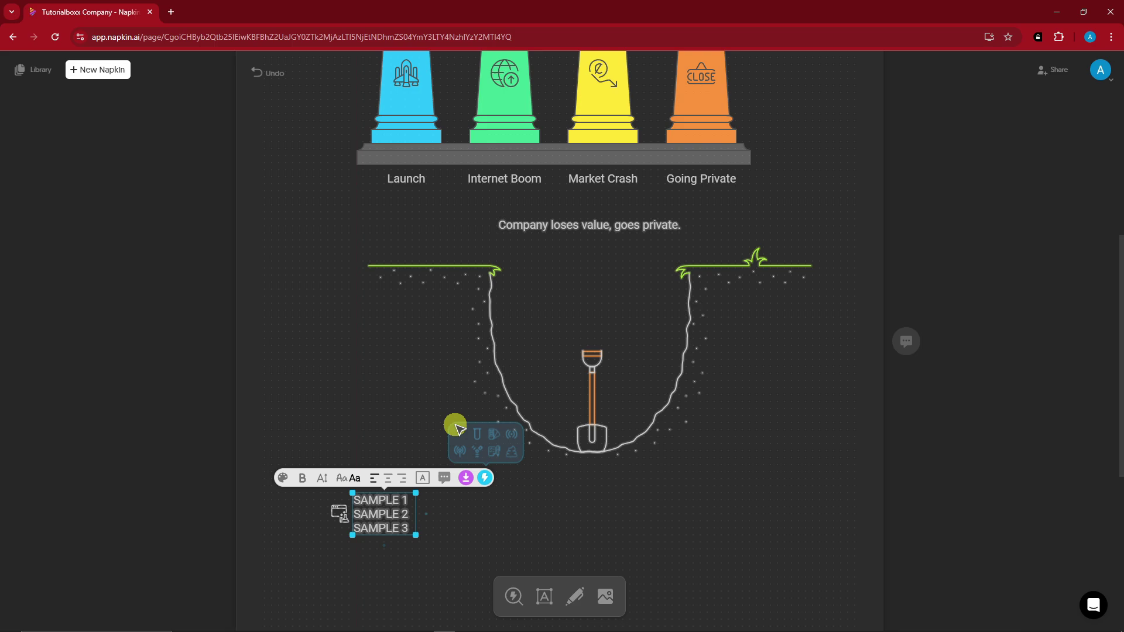
left_click(430, 431)
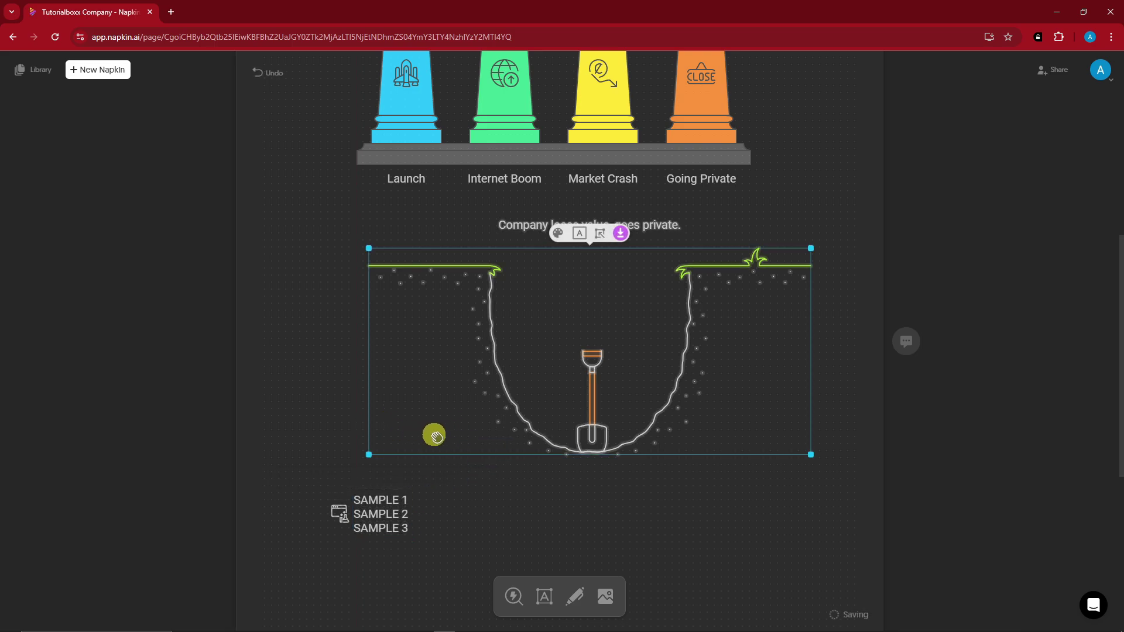
left_click(546, 501)
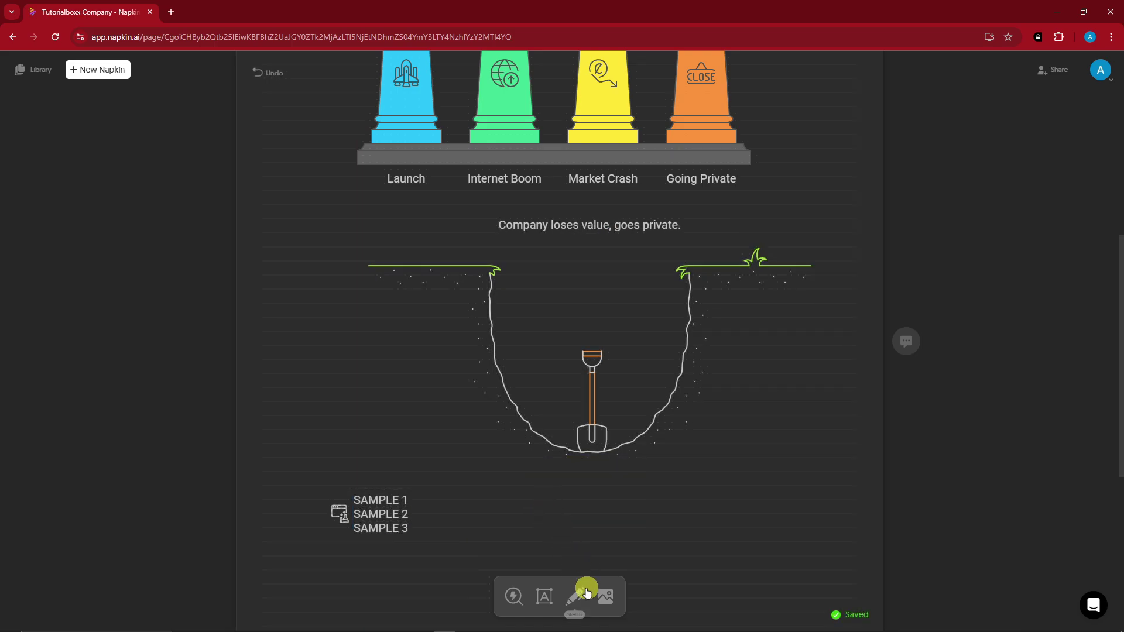
Step: Sketch a two-stroke freehand heart below the SAMPLE list and choose a line style for it
scroll(624, 509, "down", 2)
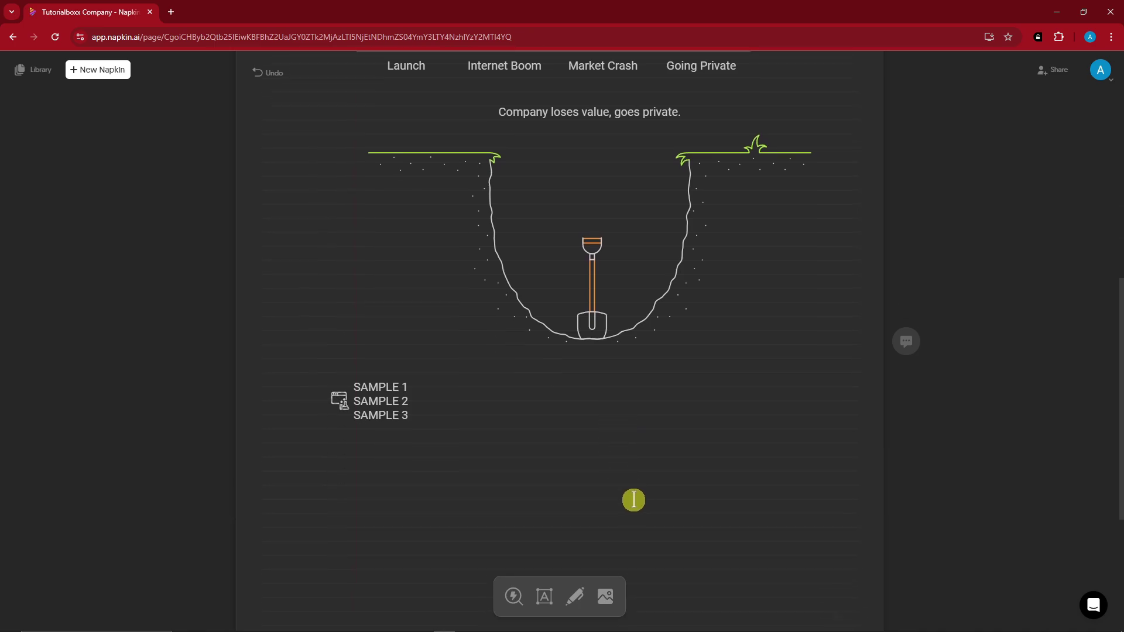
scroll(638, 494, "down", 3)
scroll(638, 494, "down", 1)
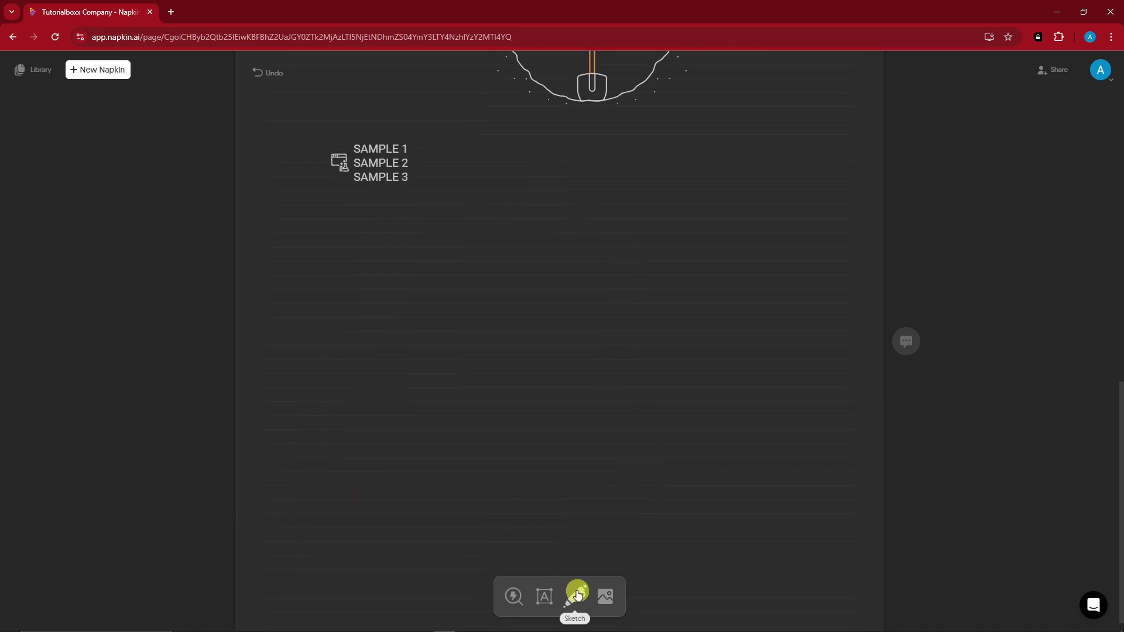
left_click(575, 596)
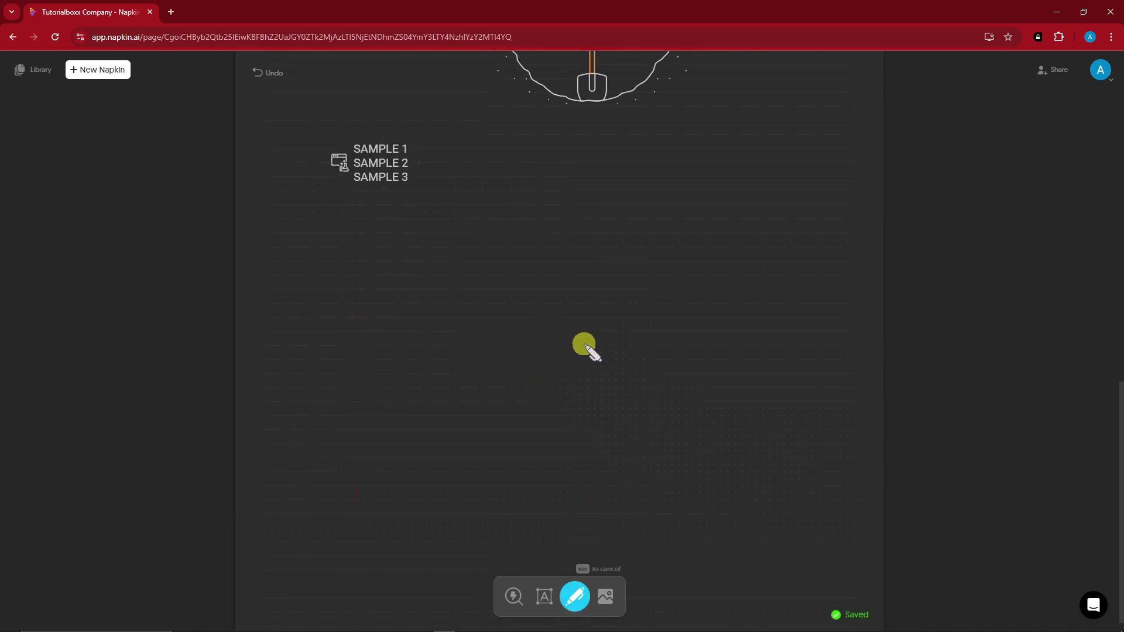
mouse_move(584, 344)
left_mouse_down()
mouse_move(550, 303)
mouse_move(474, 289)
mouse_move(433, 342)
mouse_move(475, 426)
mouse_move(594, 521)
left_mouse_up()
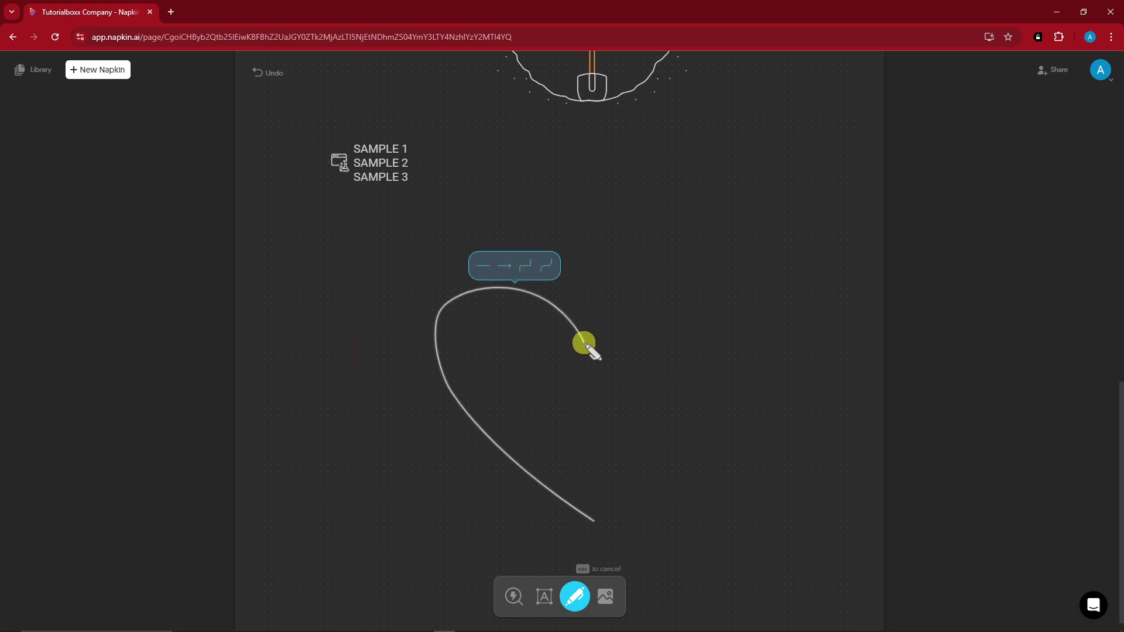
mouse_move(584, 345)
left_mouse_down()
mouse_move(690, 286)
mouse_move(736, 330)
mouse_move(703, 417)
mouse_move(606, 515)
left_mouse_up()
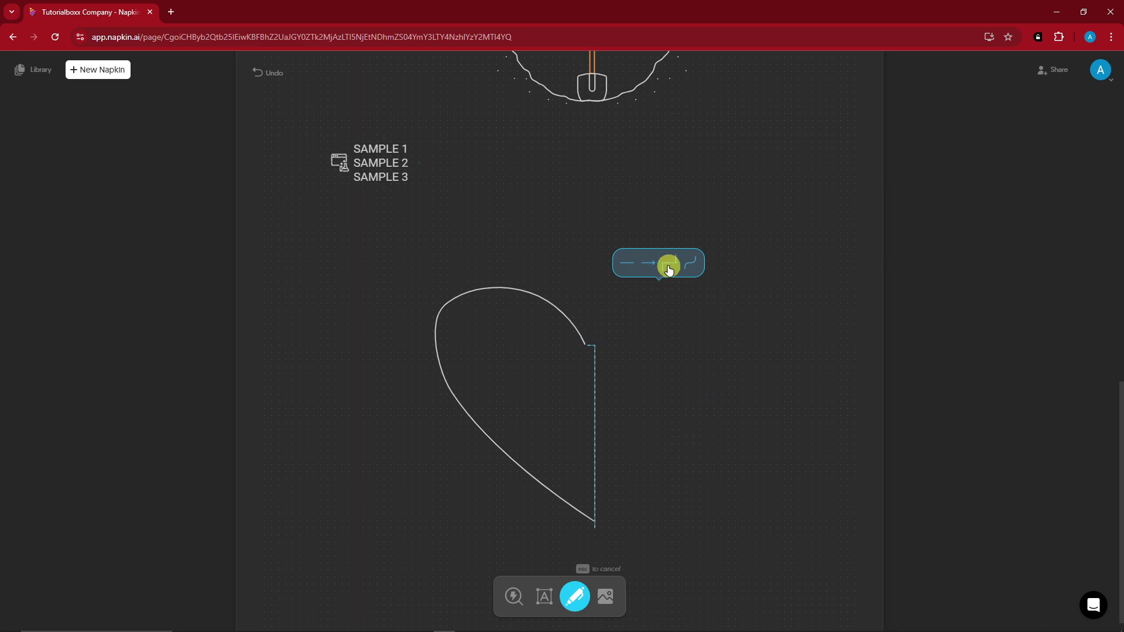
left_click(650, 265)
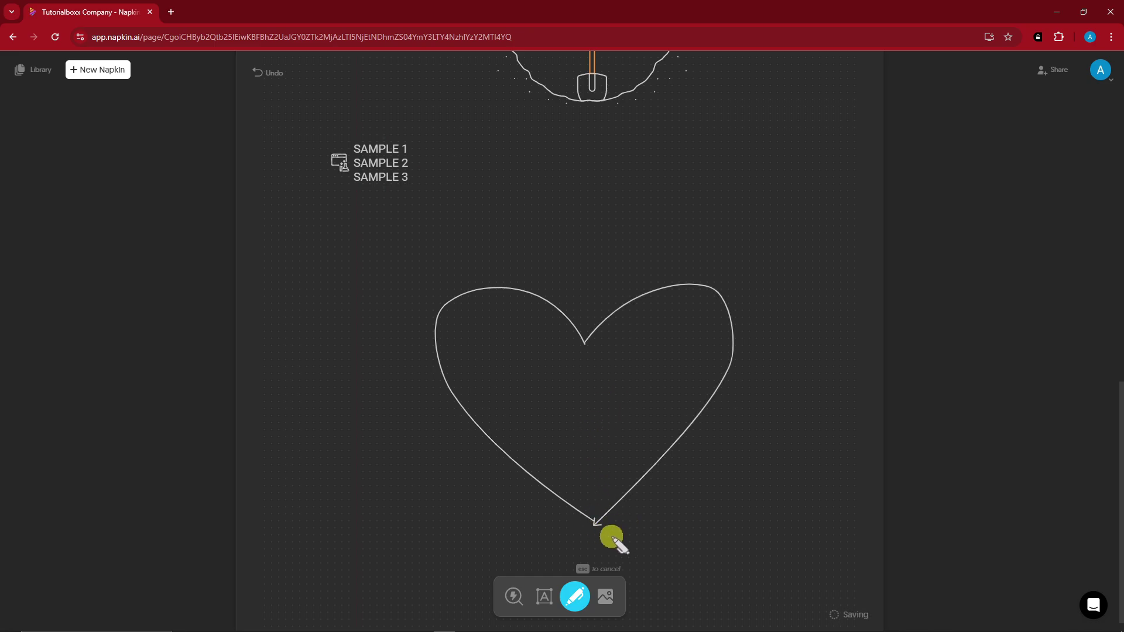
Step: Search stock images for 'Food' and insert the sliced citrus fruit photo
left_click(604, 598)
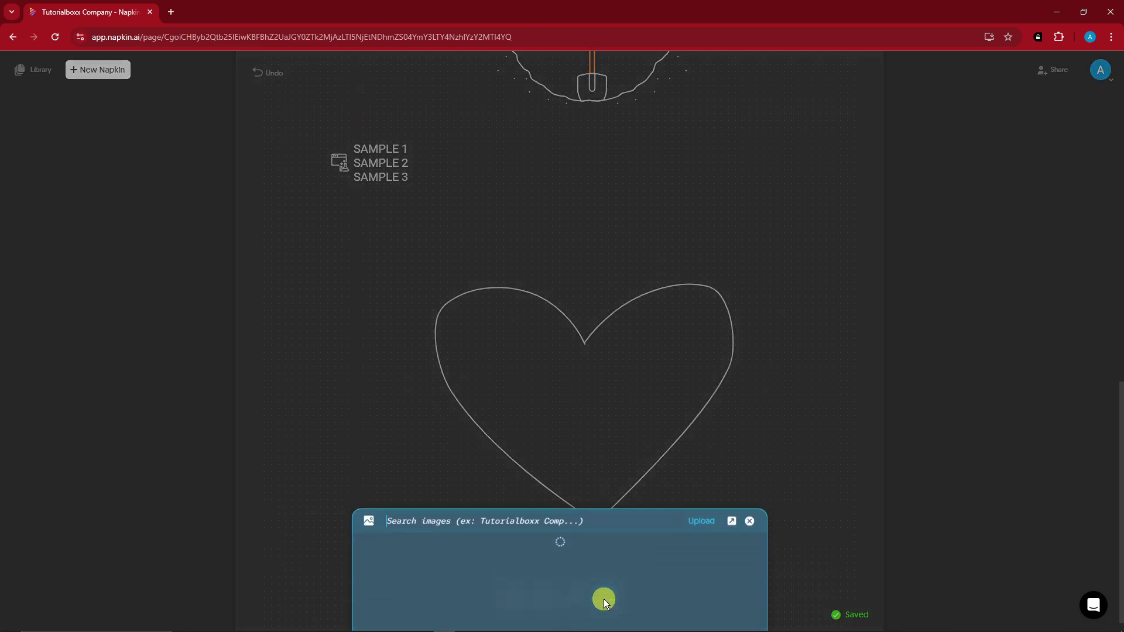
scroll(594, 494, "down", 2)
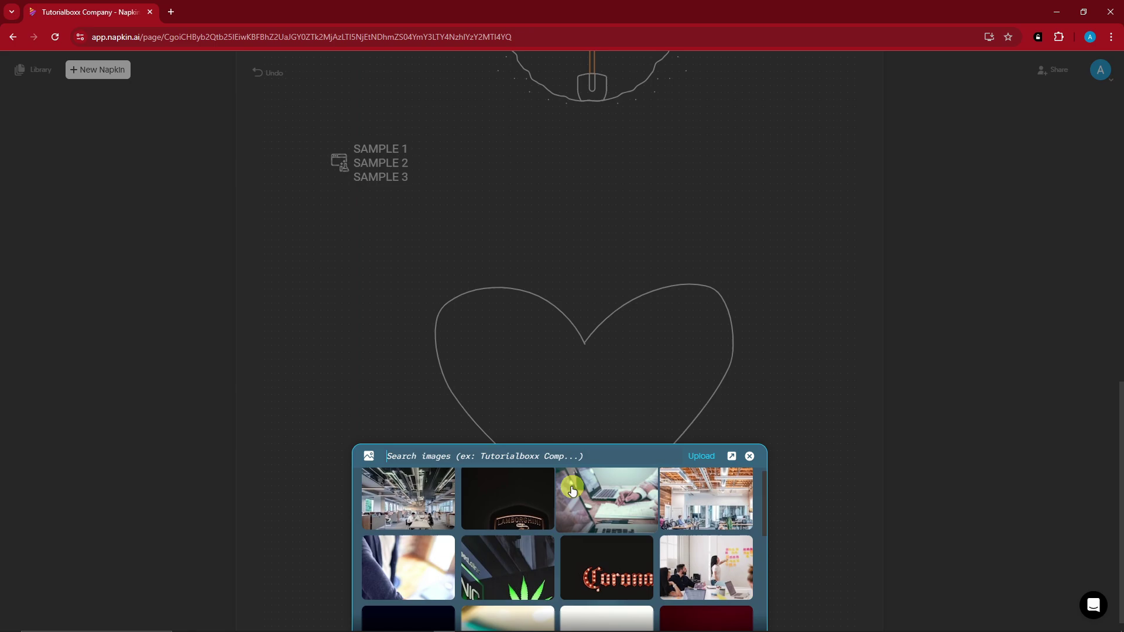
scroll(564, 510, "up", 2)
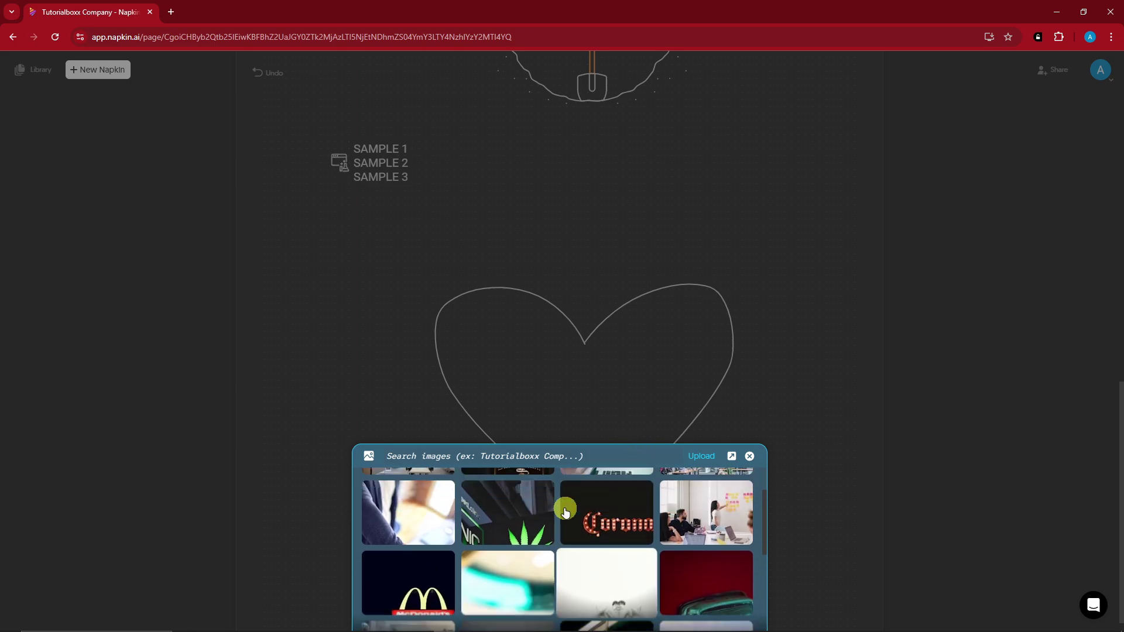
left_click(497, 457)
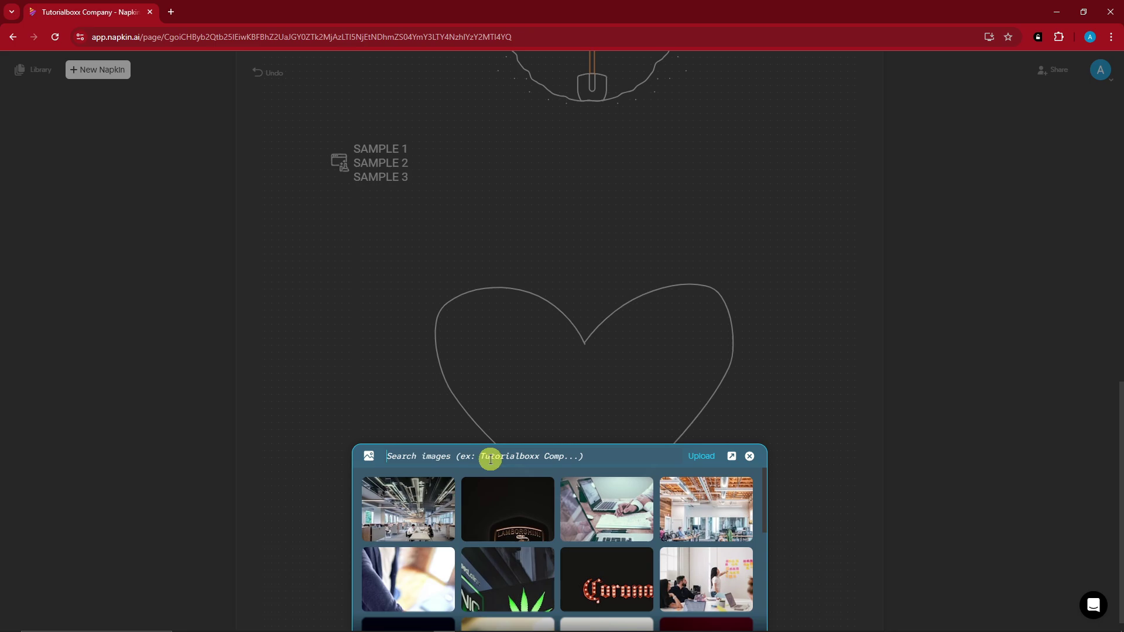
scroll(663, 511, "down", 1)
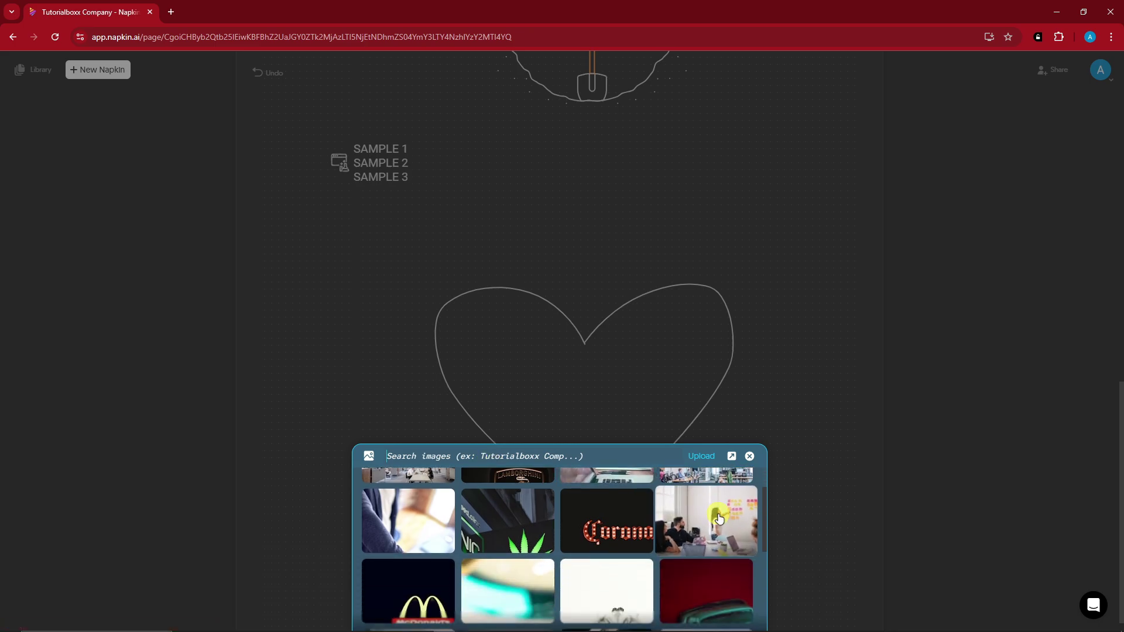
scroll(530, 542, "down", 3)
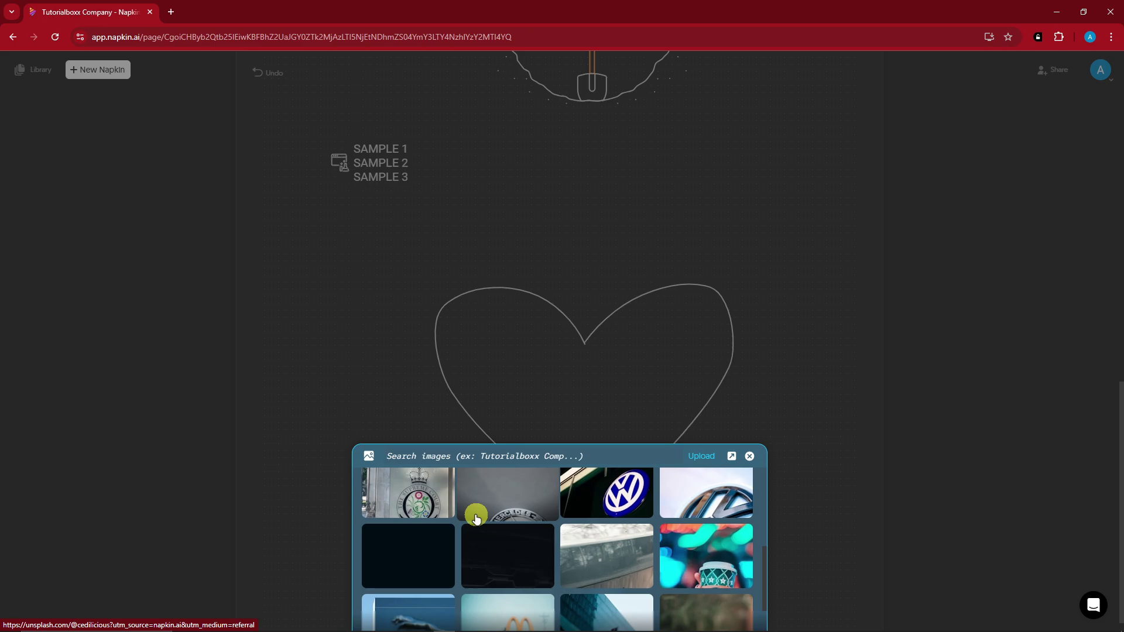
type("Food")
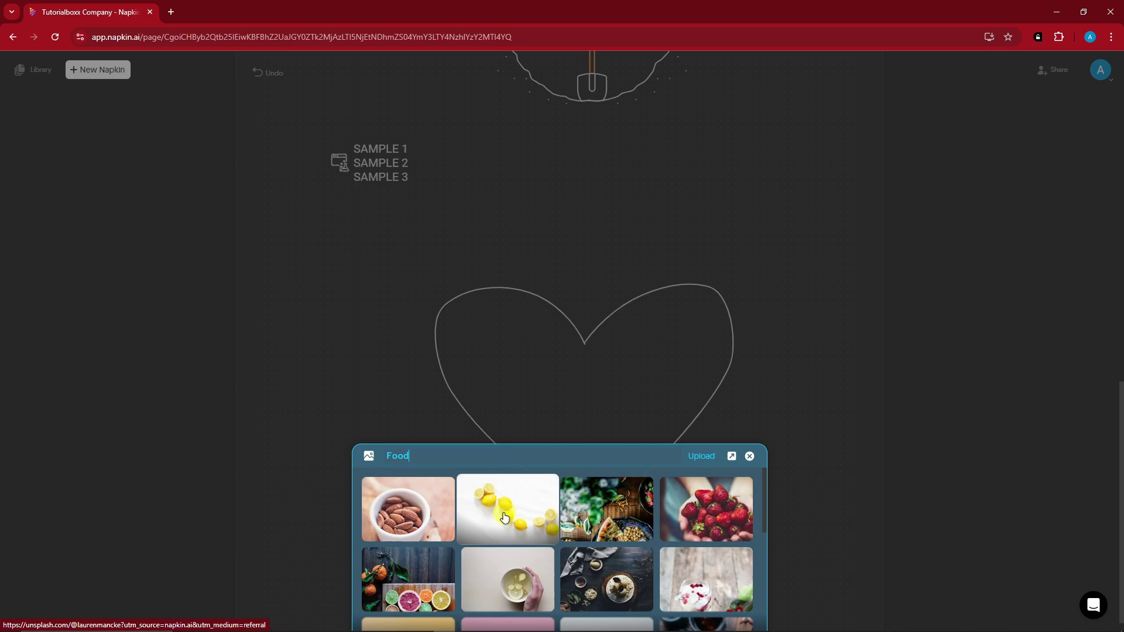
scroll(468, 520, "down", 3)
scroll(463, 520, "up", 1)
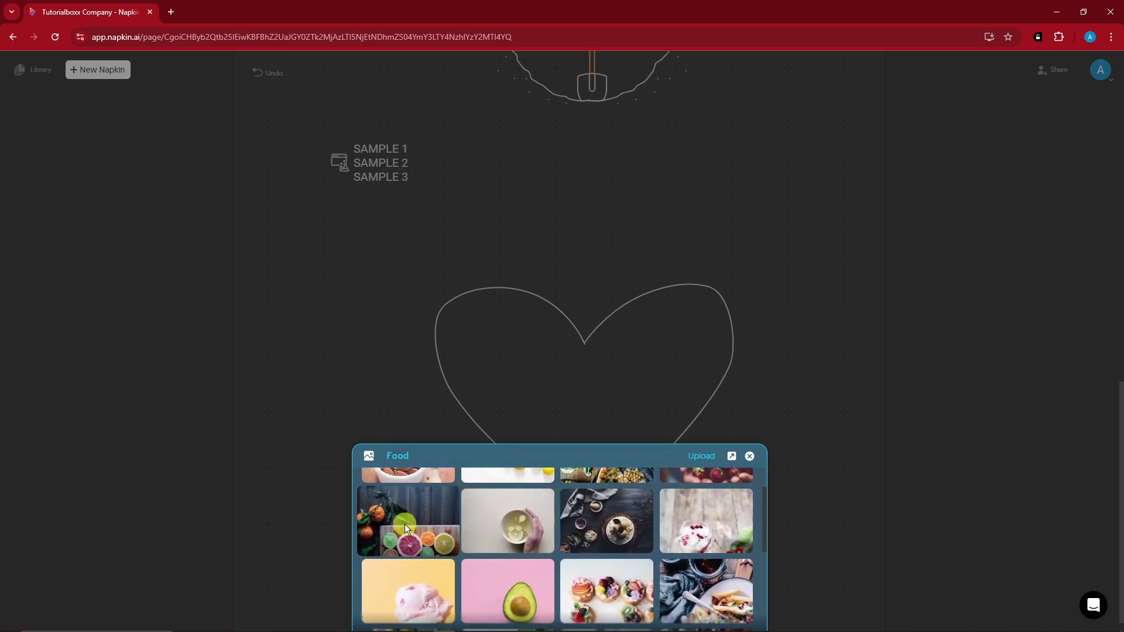
left_click(405, 525)
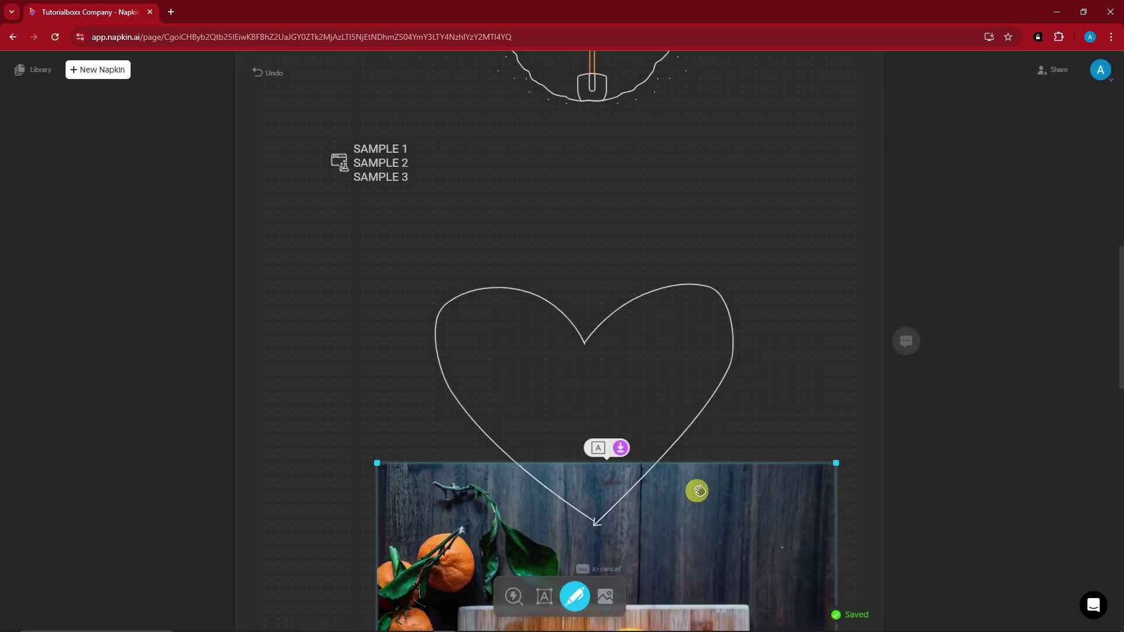
Step: Move the citrus photo left and down, then download it as a PNG
scroll(659, 466, "down", 7)
left_click_drag(811, 104, 601, 267)
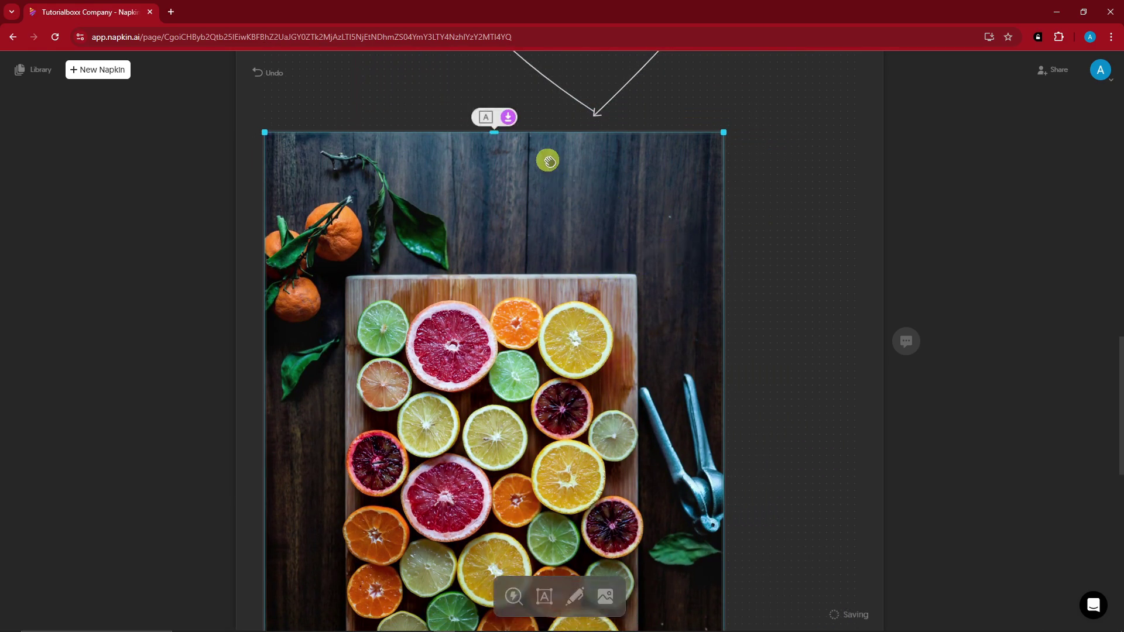
left_click(507, 116)
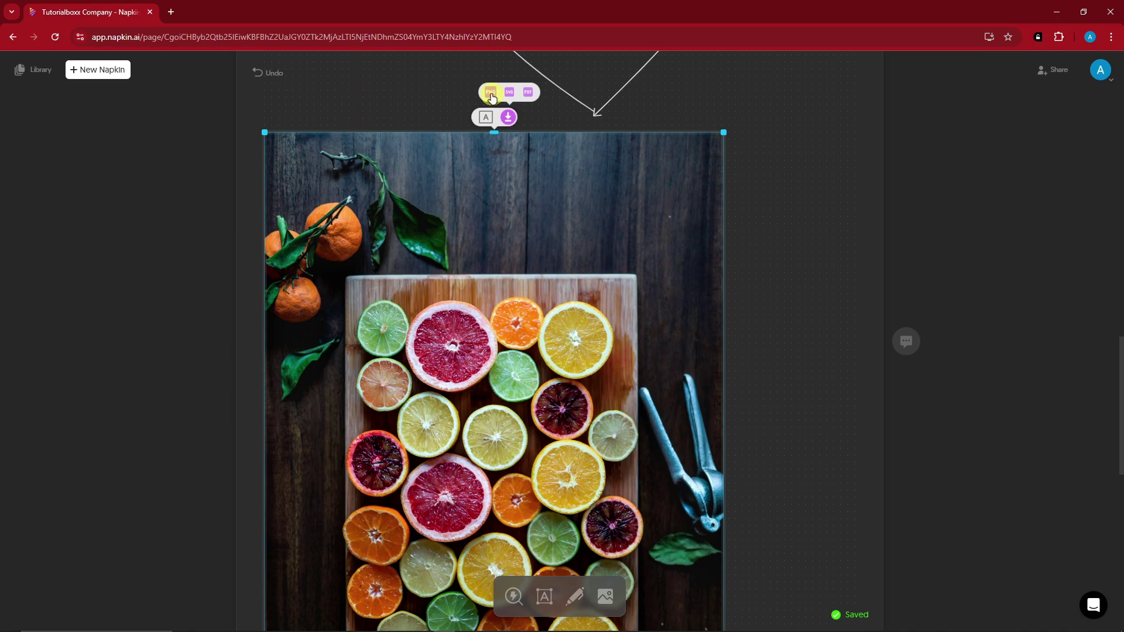
left_click(492, 97)
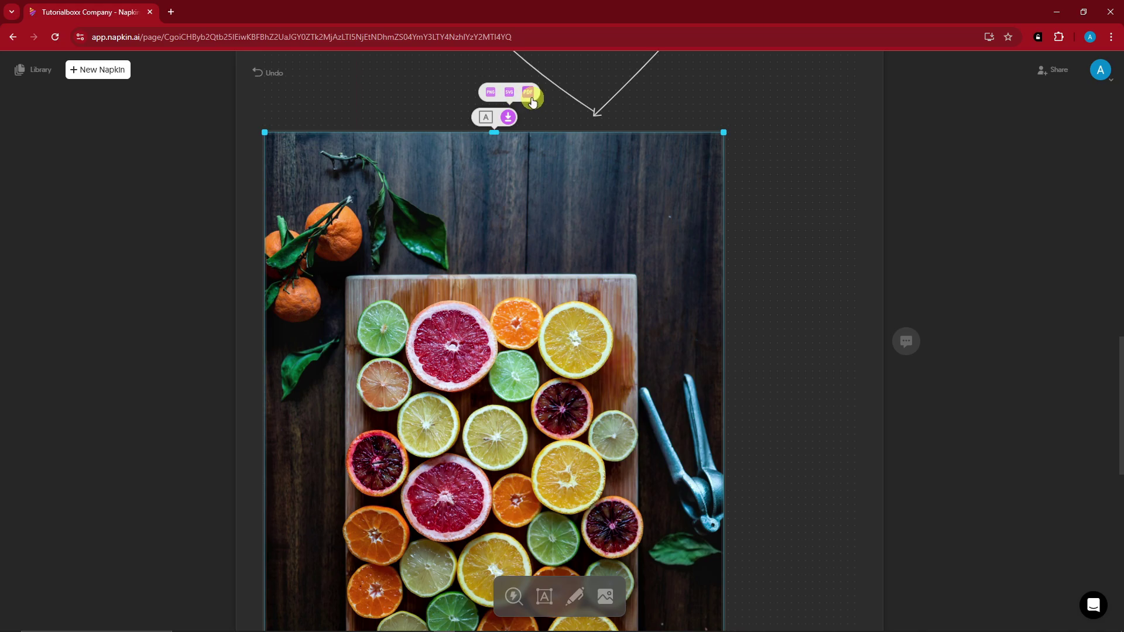
Step: Apply the scalloped frame style to the citrus photo and deselect it
mouse_move(485, 117)
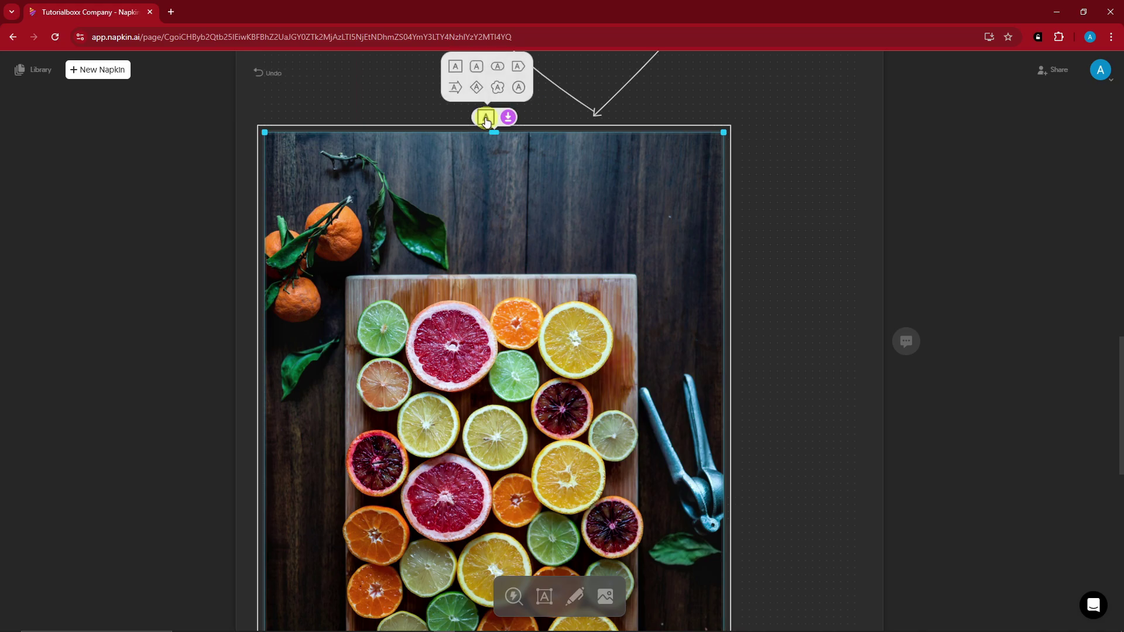
left_click(498, 89)
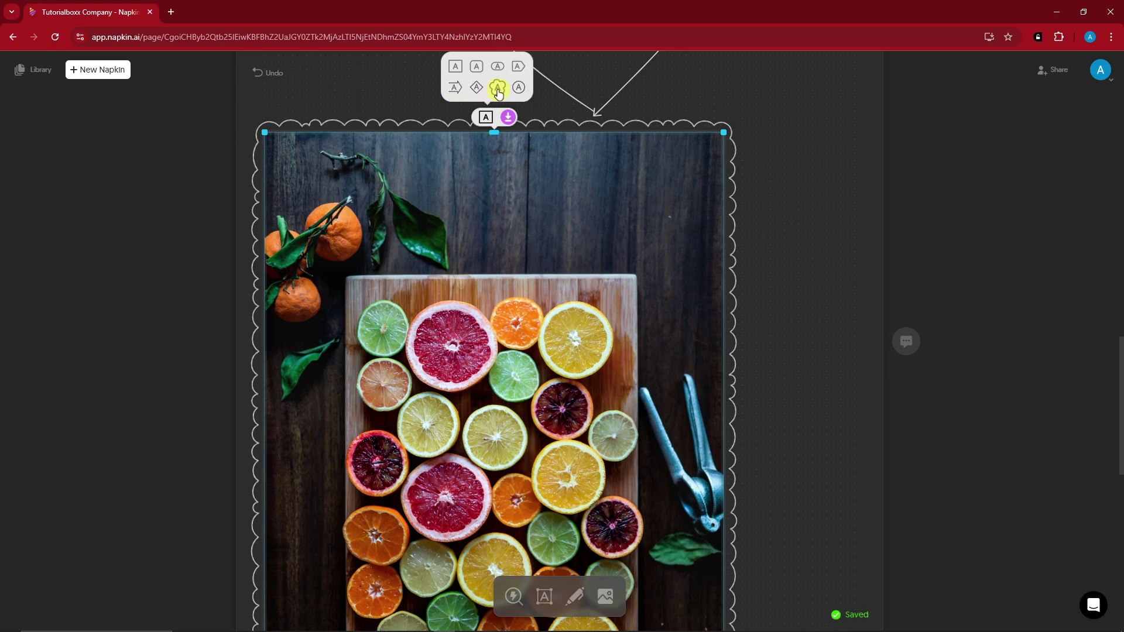
left_click(815, 158)
scroll(785, 276, "up", 2)
scroll(792, 271, "down", 3)
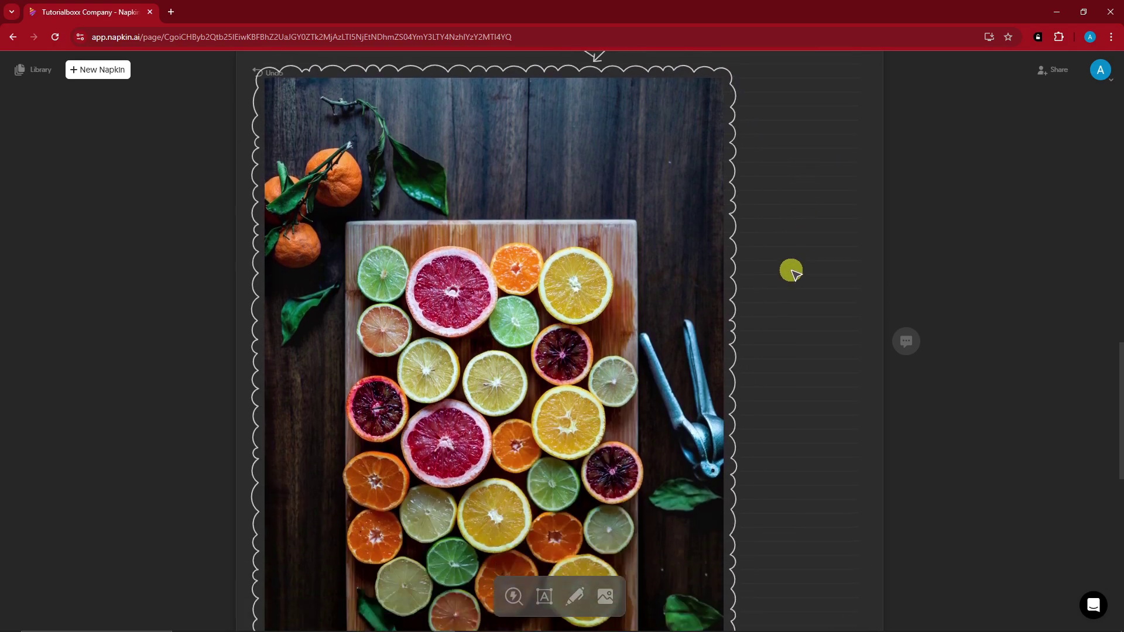
Step: Cancel the new text and select the 1995–2010 history lines under the Tutorialboxx Company title
scroll(791, 271, "down", 10)
key("t")
key("Escape")
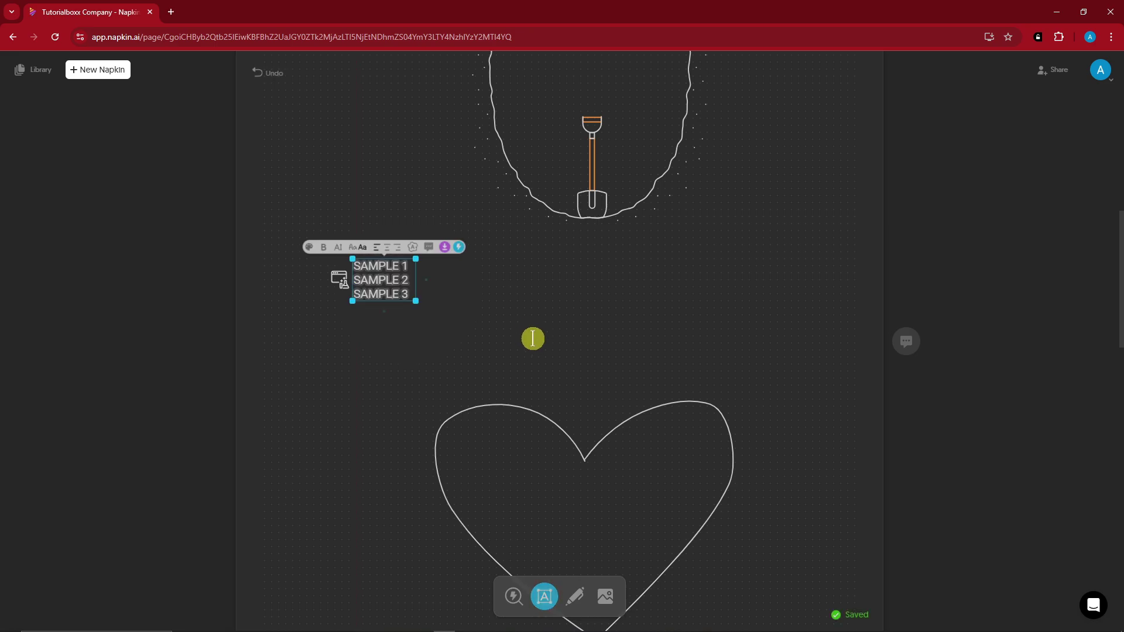
scroll(532, 292, "up", 10)
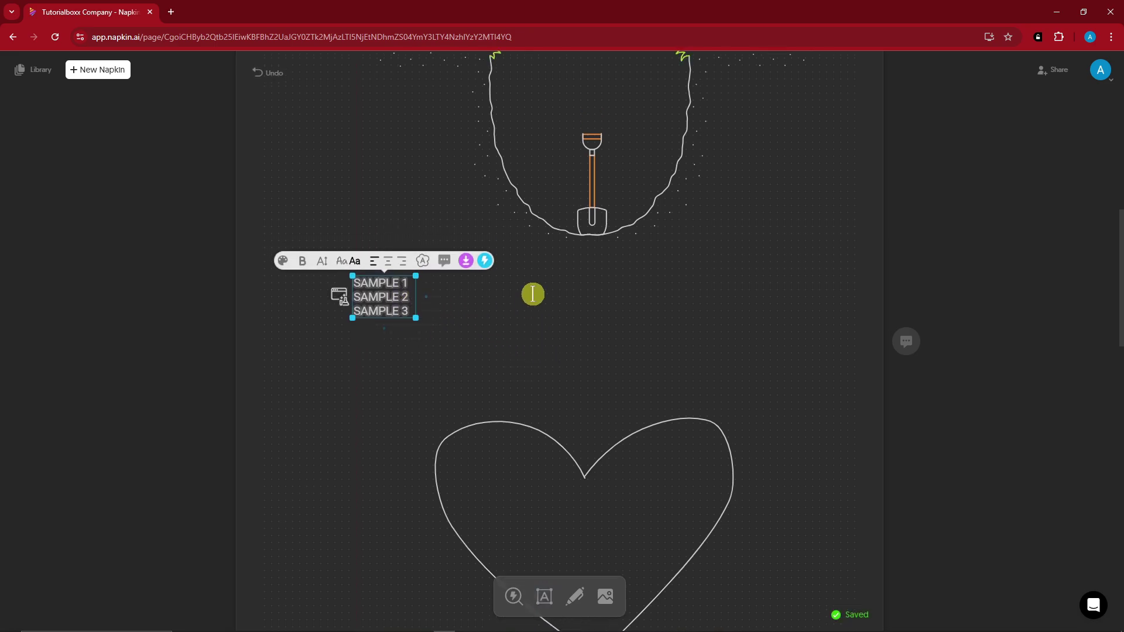
scroll(567, 283, "up", 3)
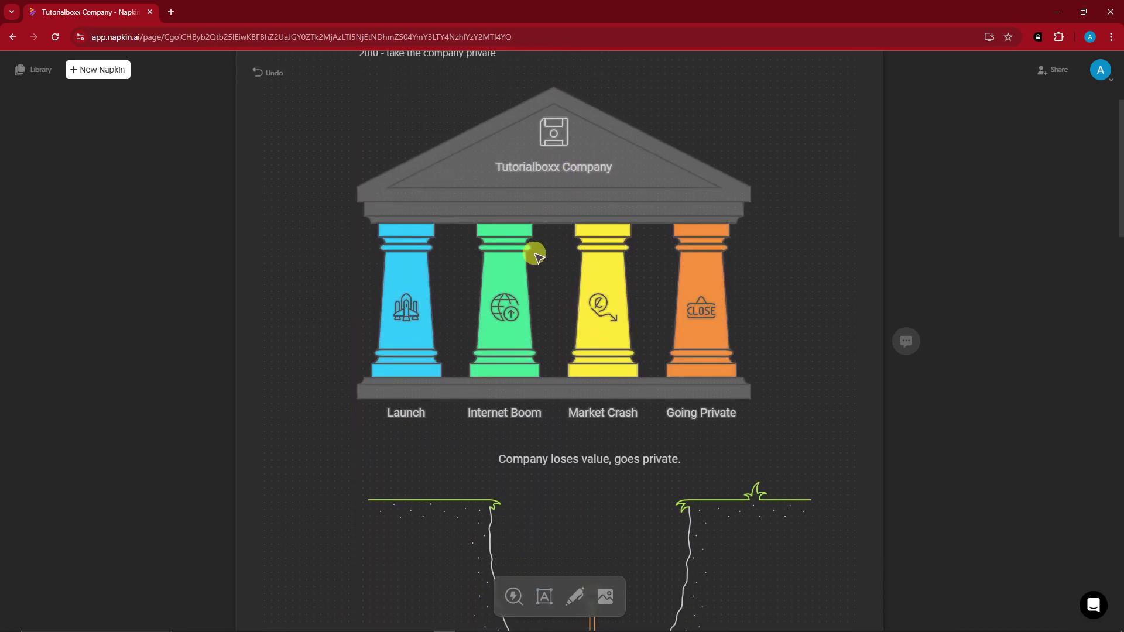
left_click(482, 262)
left_click_drag(501, 262, 359, 221)
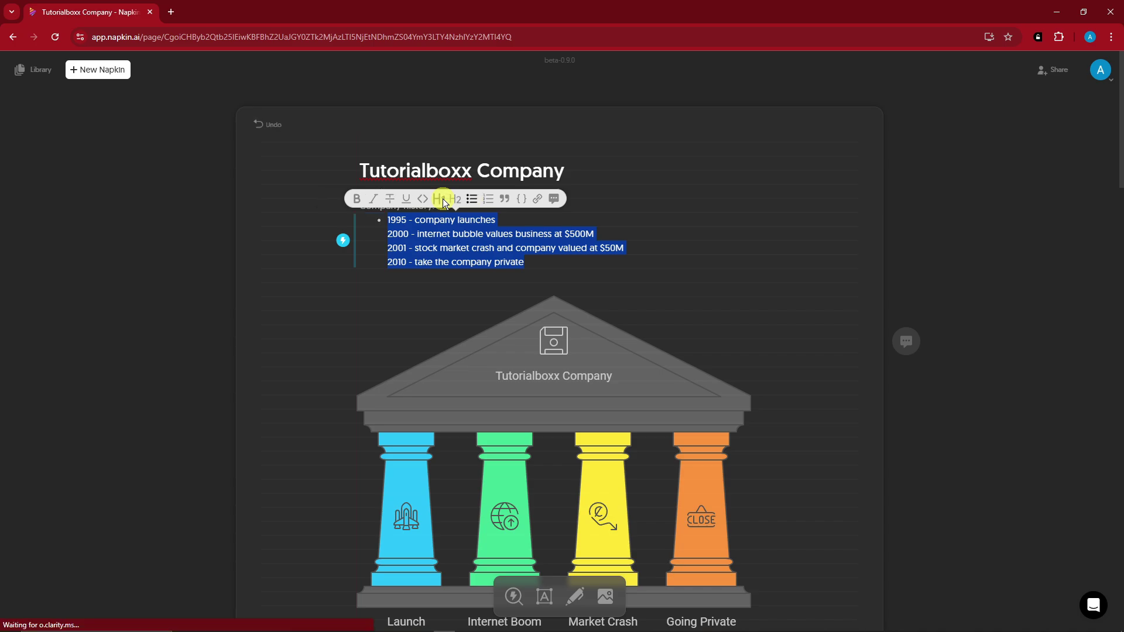
Step: Format the four dated history lines as an indented block quote
left_click(469, 213)
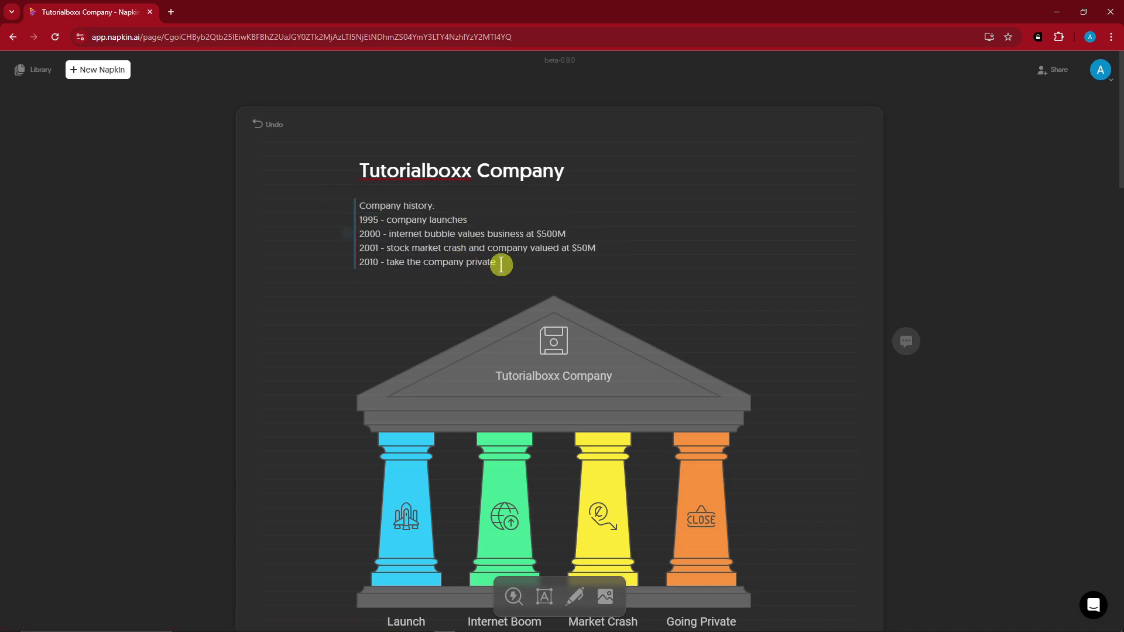
left_click_drag(501, 263, 360, 220)
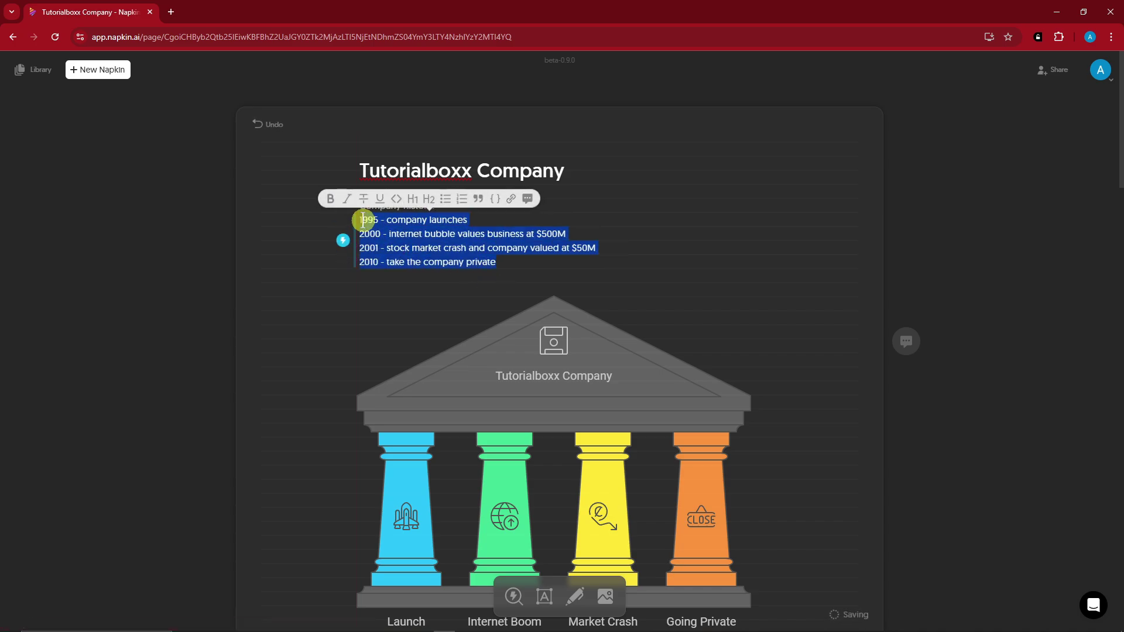
left_click(477, 198)
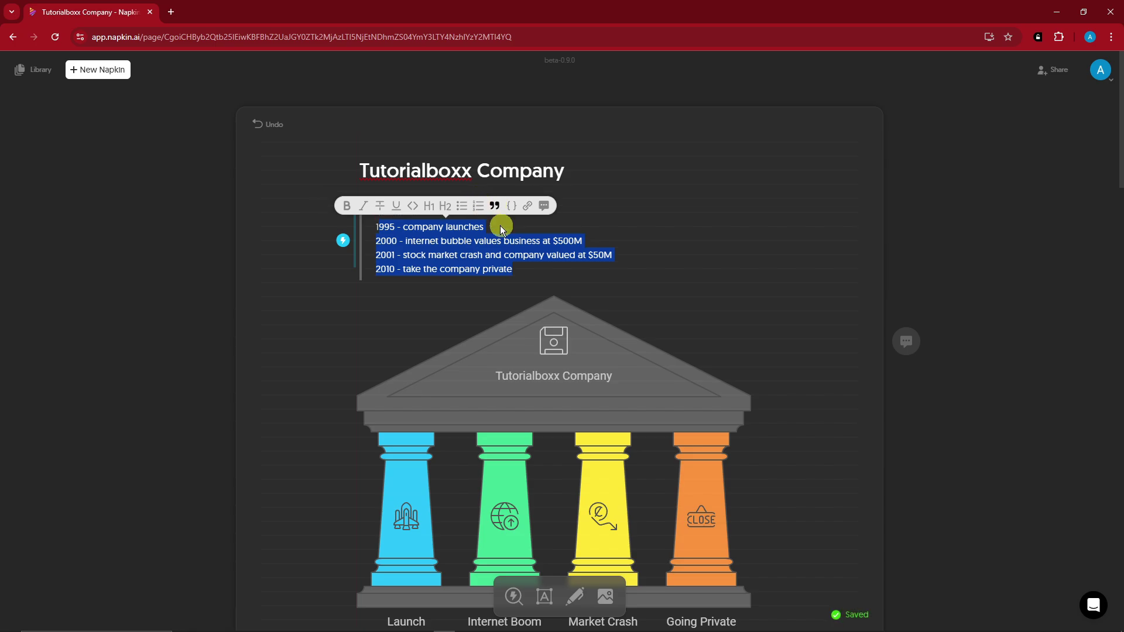
Step: Reselect the quoted history lines and bring up the Spark Search quick-visuals panel
left_click(527, 260)
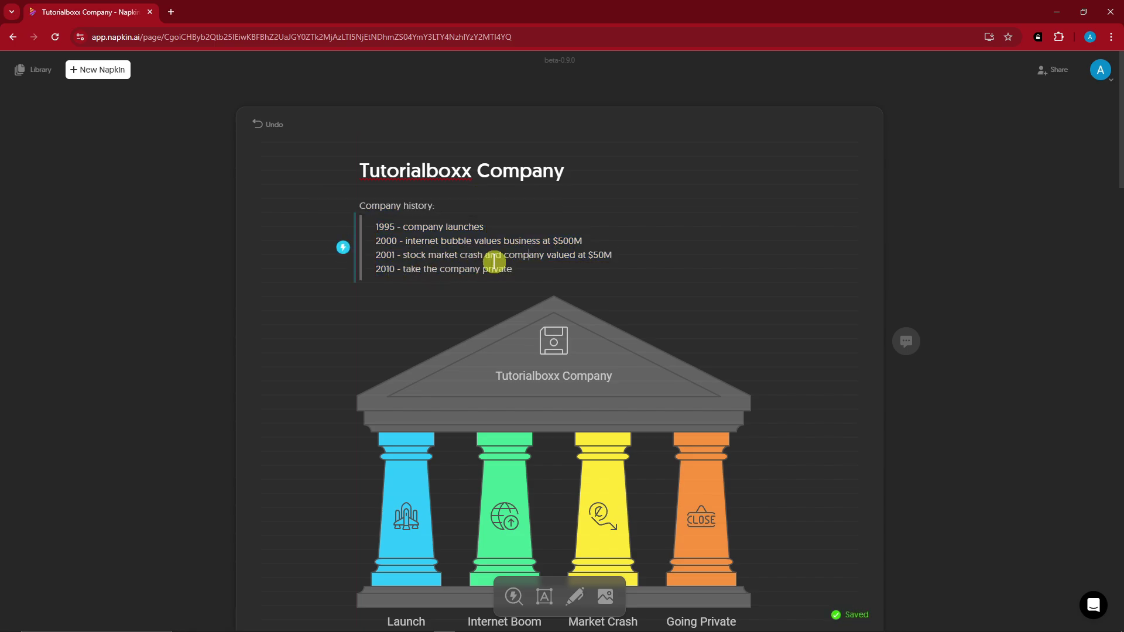
left_click_drag(513, 268, 376, 226)
left_click_drag(524, 594, 673, 187)
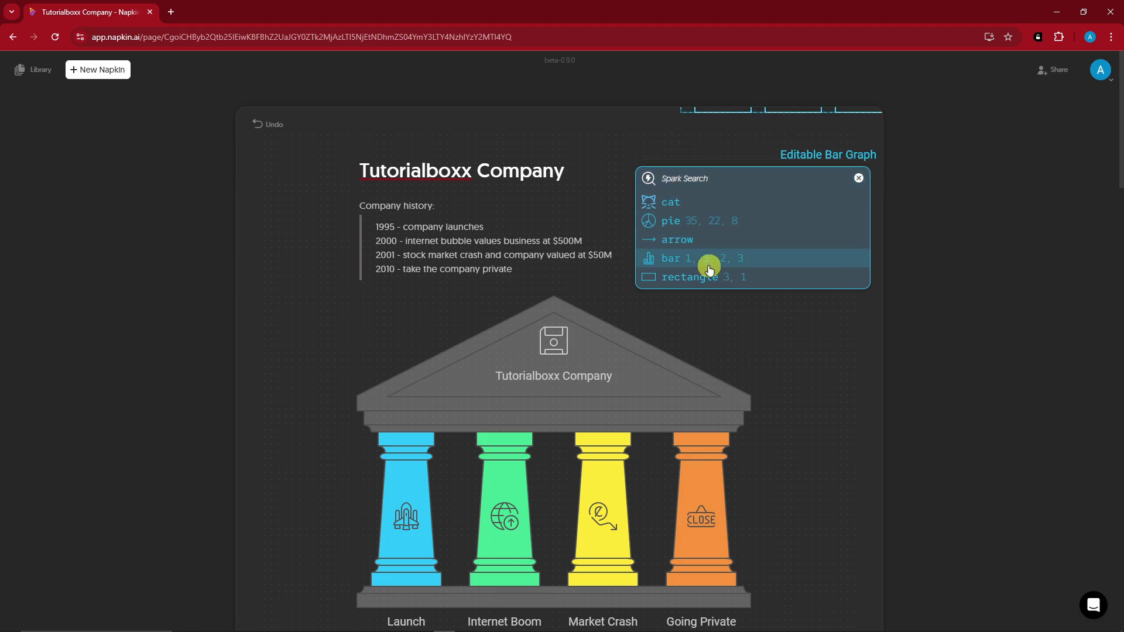
Step: Insert the 'pie 35, 22, 8' editable pie chart and place it at top right beside the title
scroll(710, 287, "down", 1)
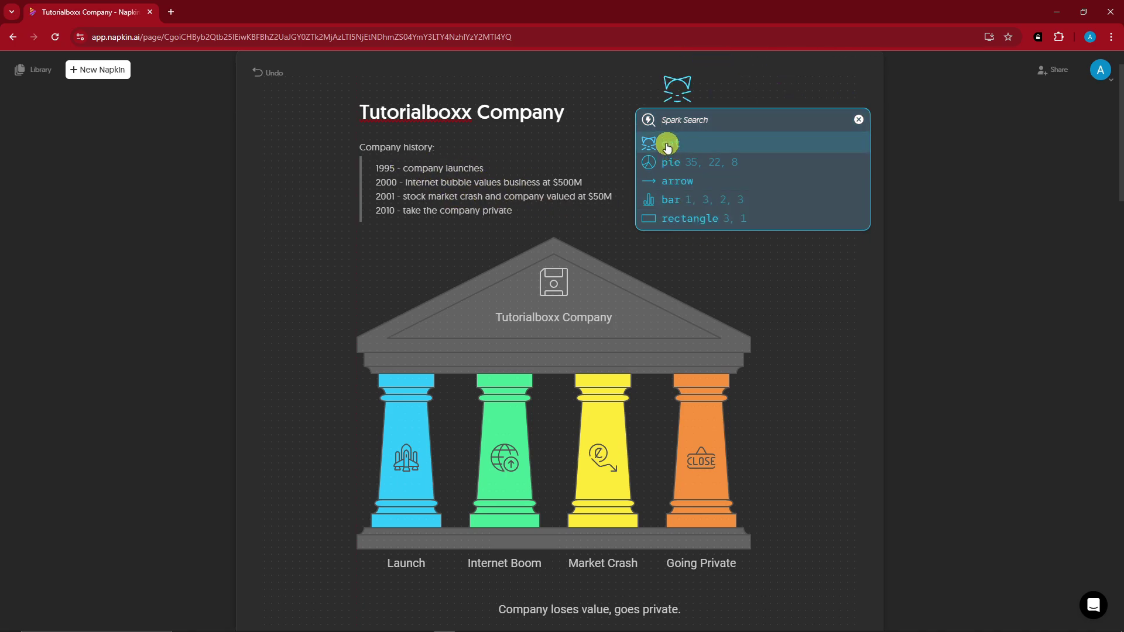
left_click(671, 163)
left_click_drag(788, 97, 784, 257)
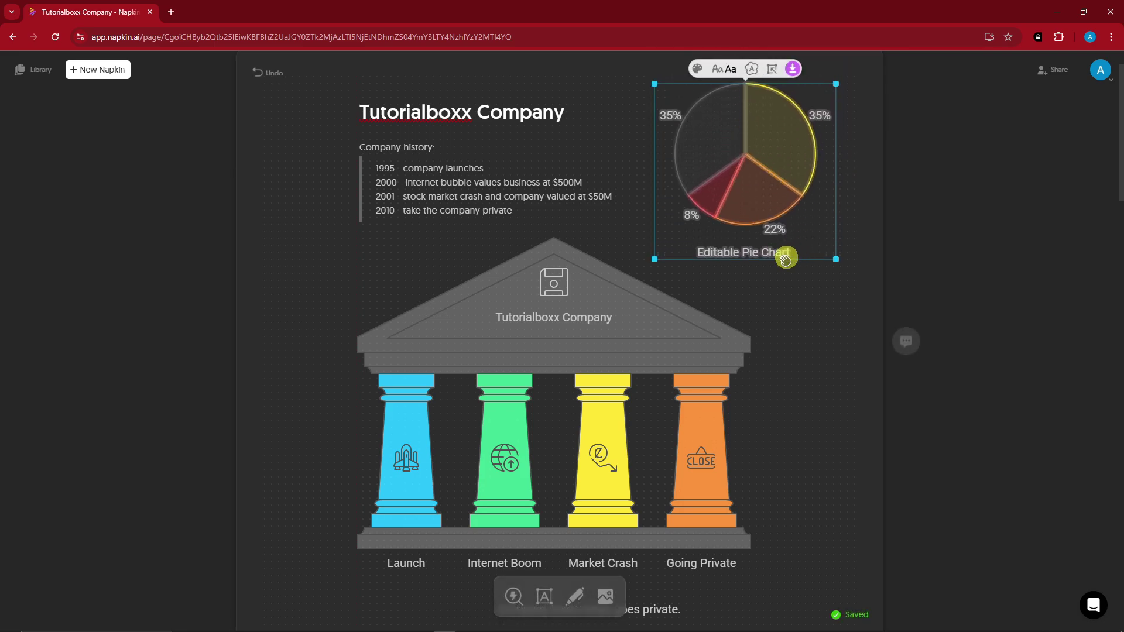
left_click(436, 183)
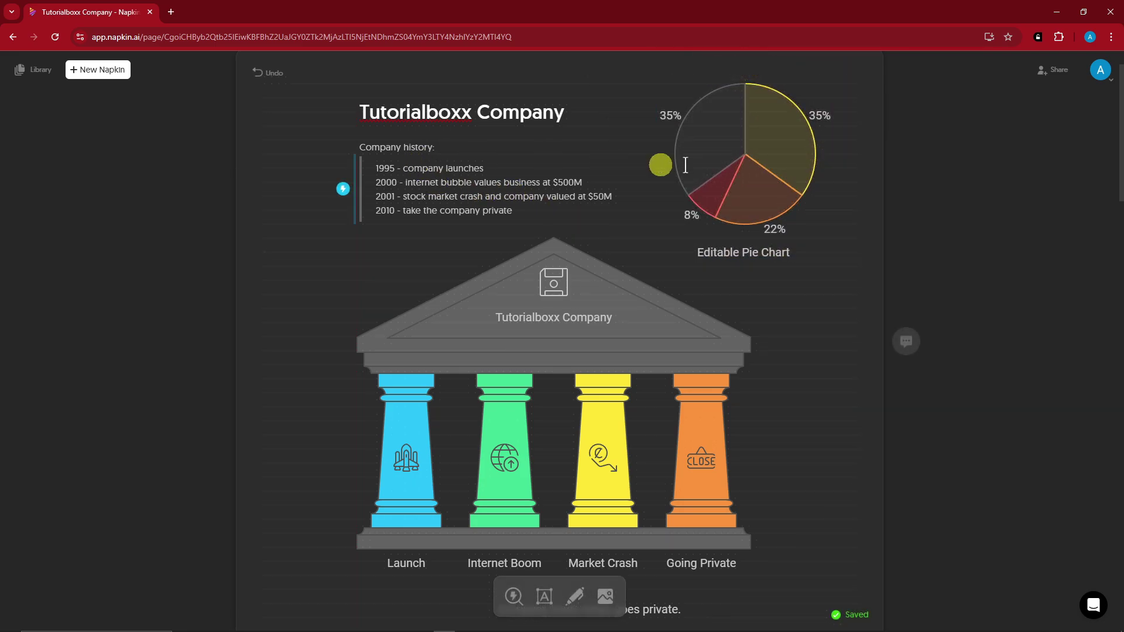
left_click(759, 170)
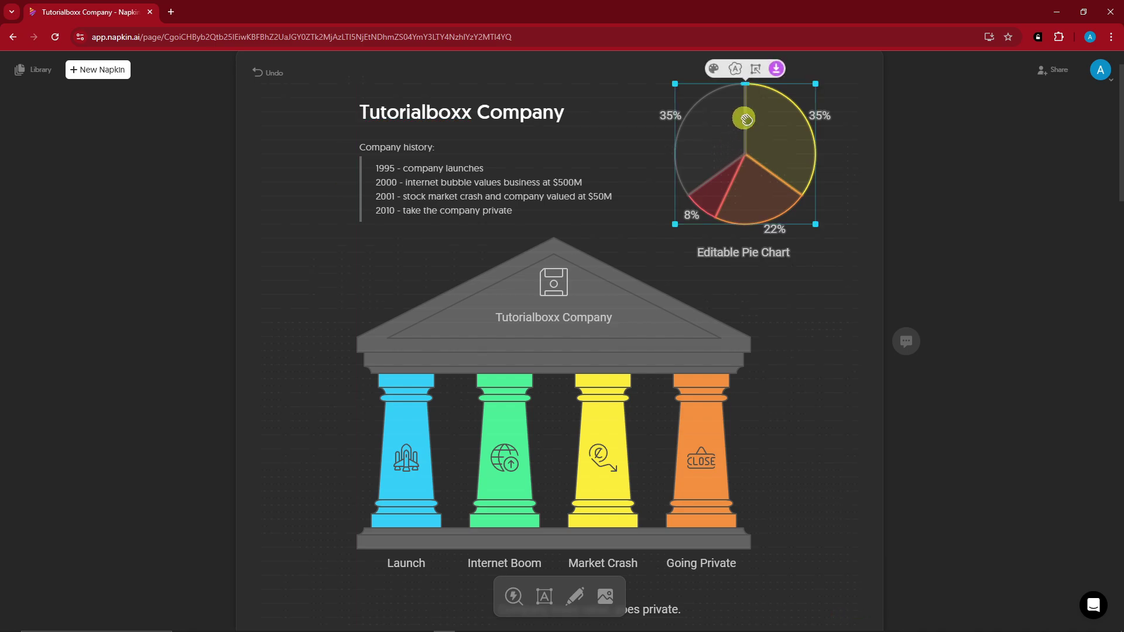
left_click(722, 134)
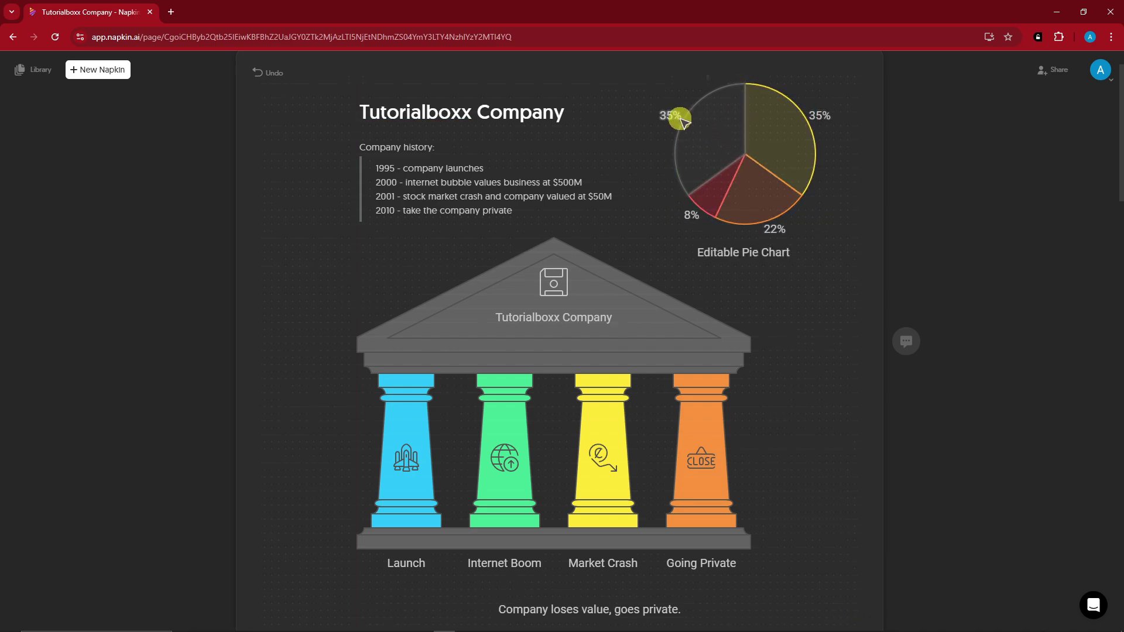
Step: Edit the grey slice's left 35% label until it reads 75%
left_click(669, 114)
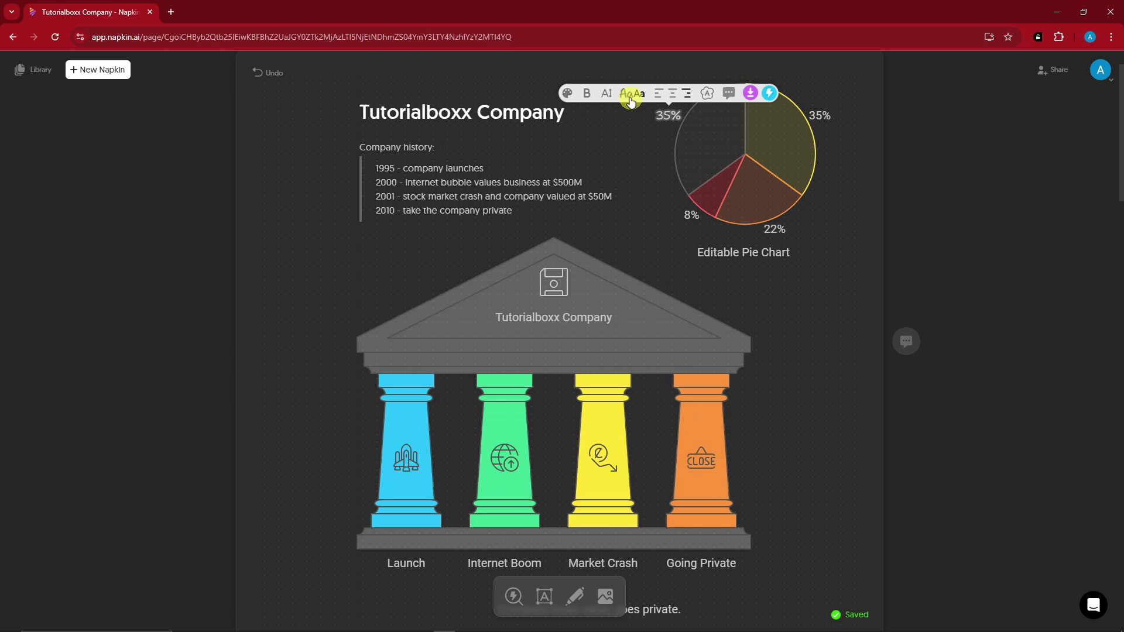
type("0")
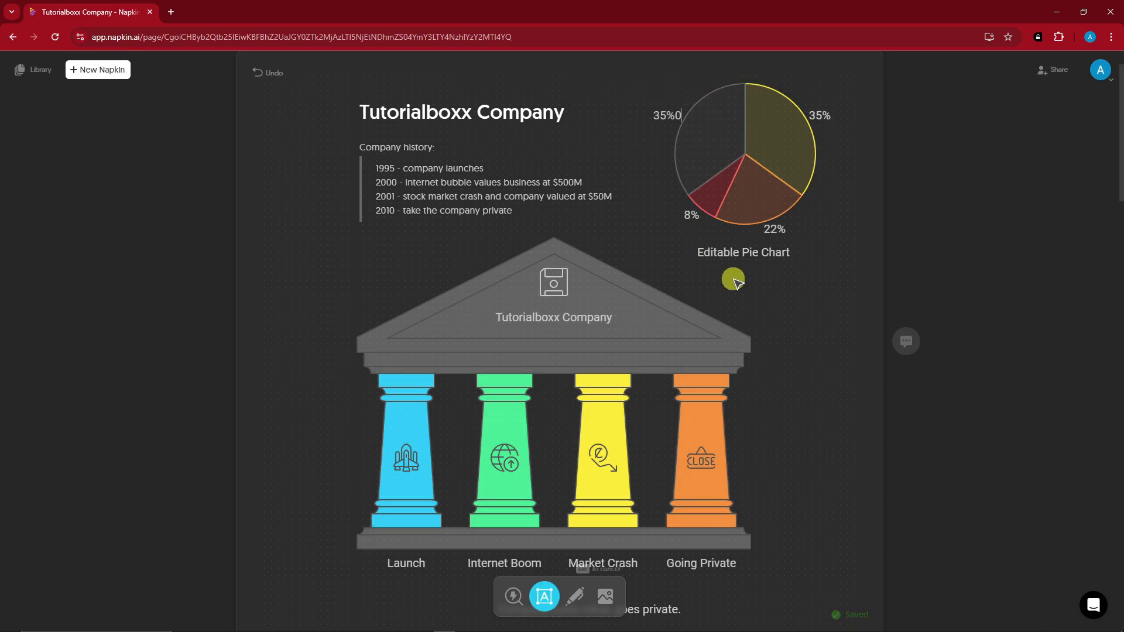
key("BackSpace")
key("BackSpace")
type("23")
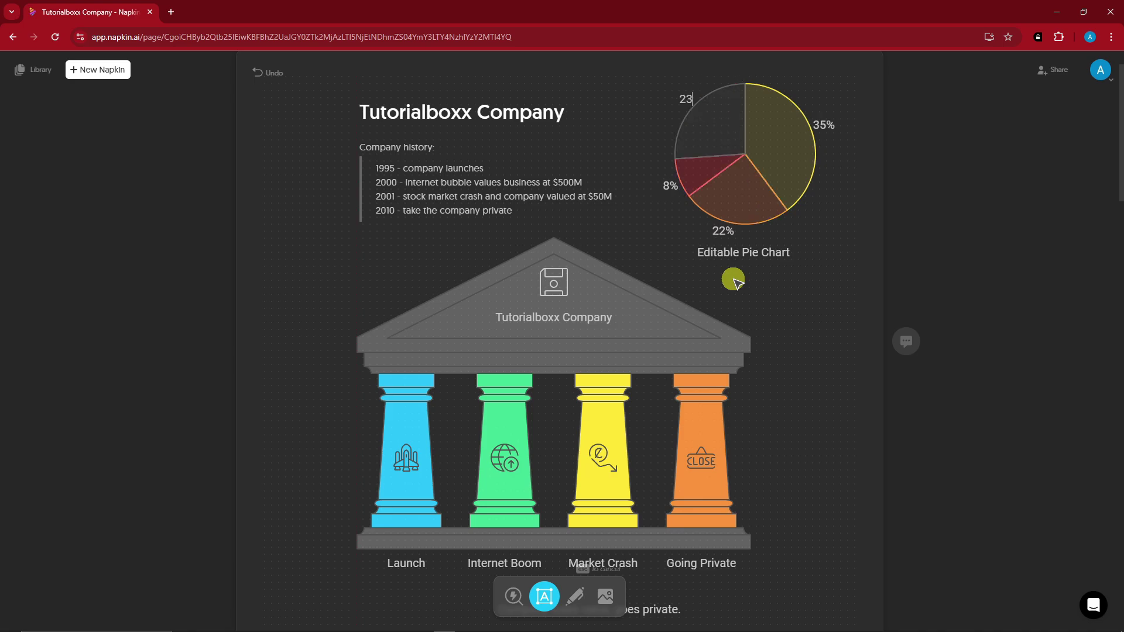
key("BackSpace")
type("7")
key("BackSpace")
type("7")
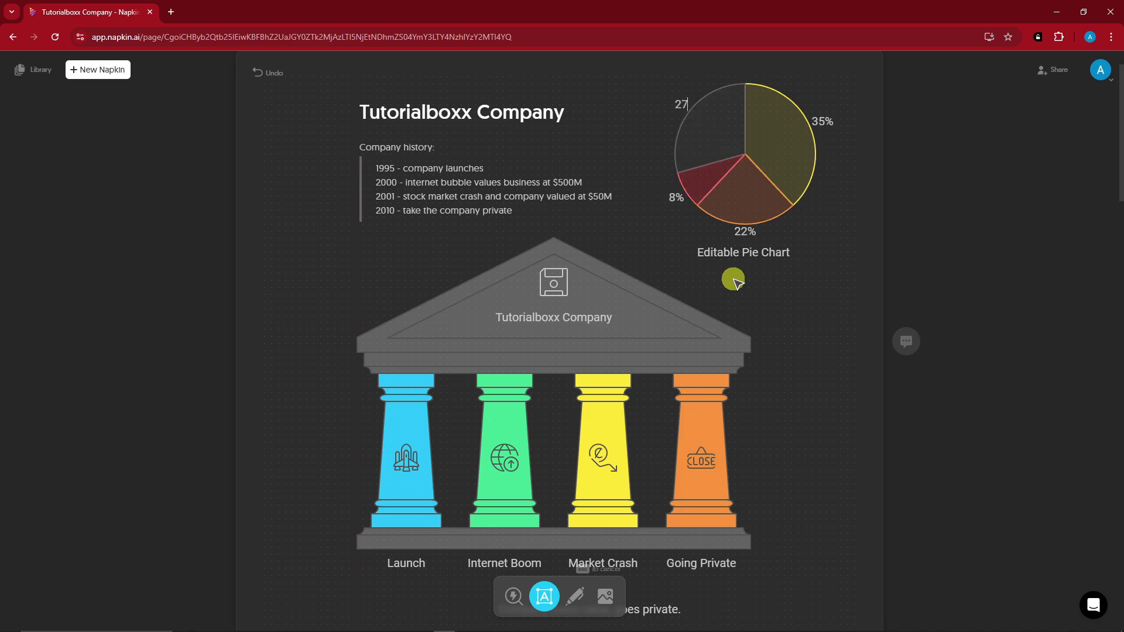
key("BackSpace")
type("7")
key("BackSpace")
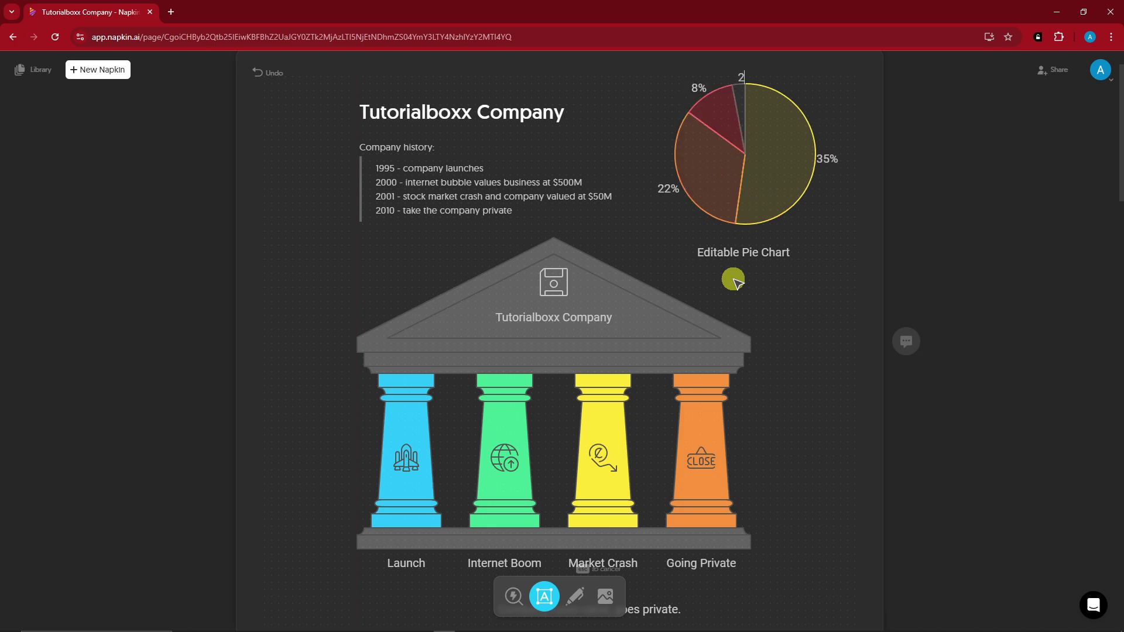
key("BackSpace")
type("50")
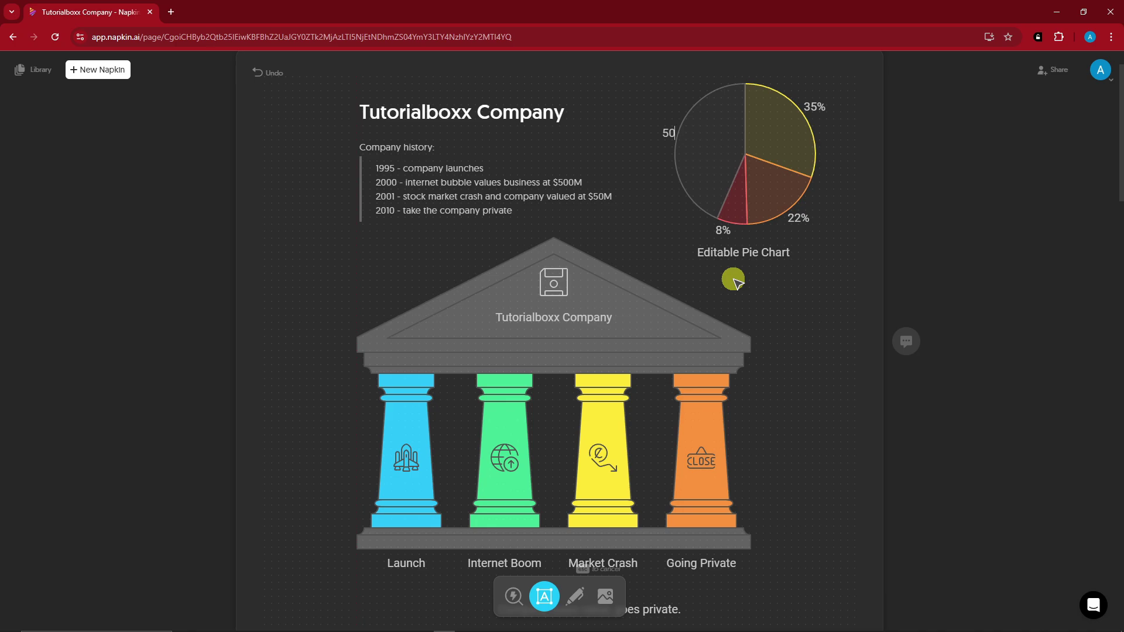
key("BackSpace")
key("BackSpace")
type("75")
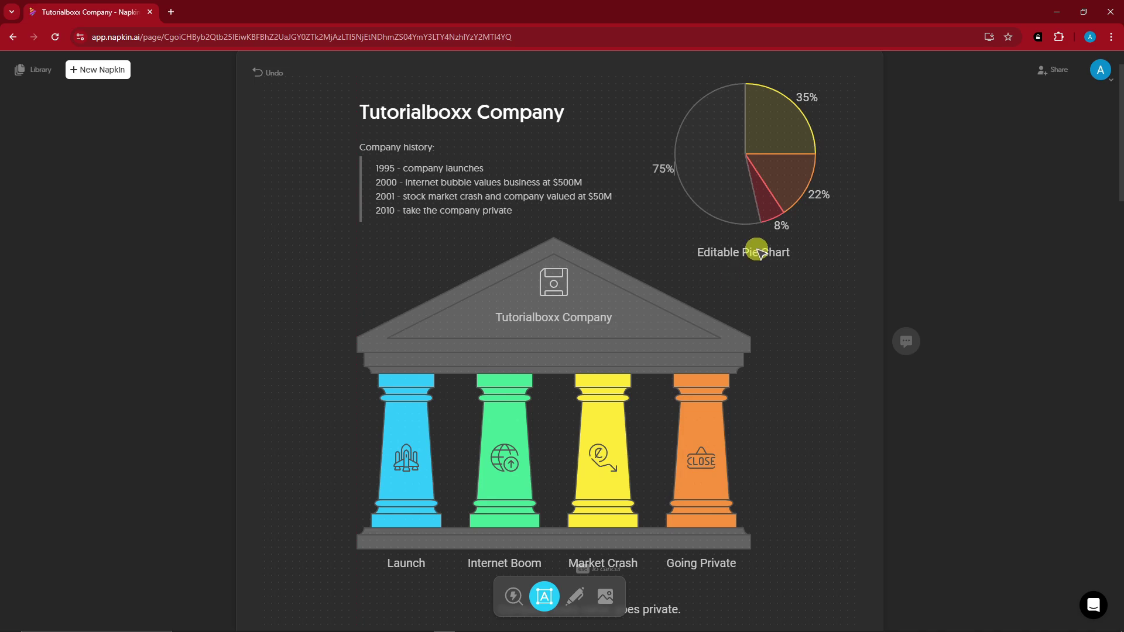
key("Escape")
left_click(799, 317)
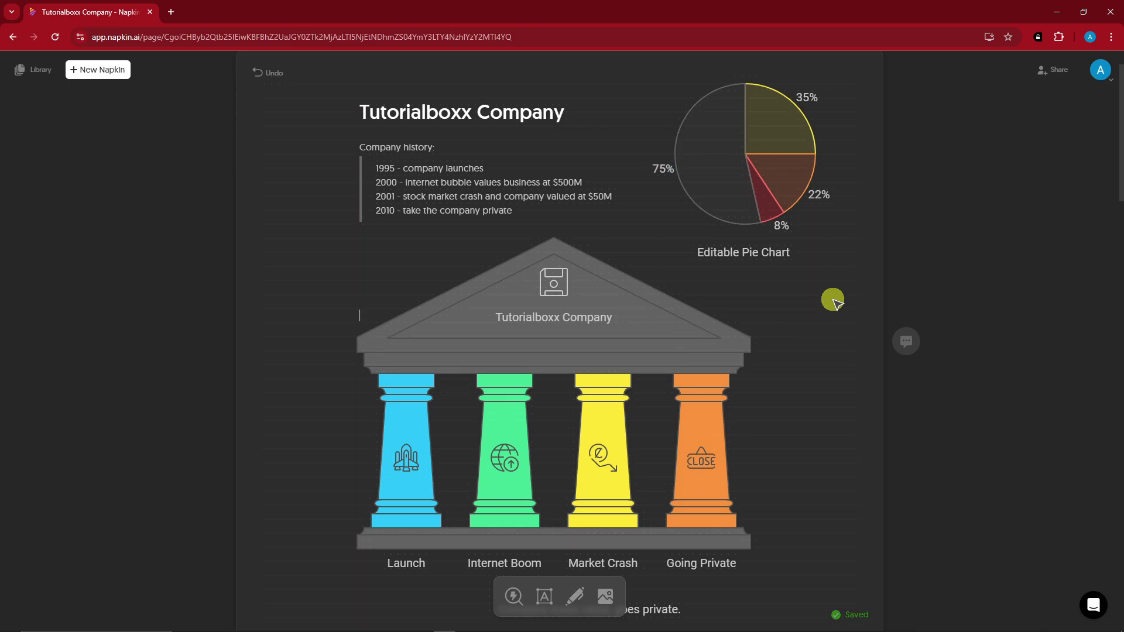
Step: Open the napkin's Share dialog, review the invitee and link access levels, then close it unchanged
mouse_move(1117, 127)
left_mouse_down()
mouse_move(1118, 239)
mouse_move(1118, 126)
left_mouse_up()
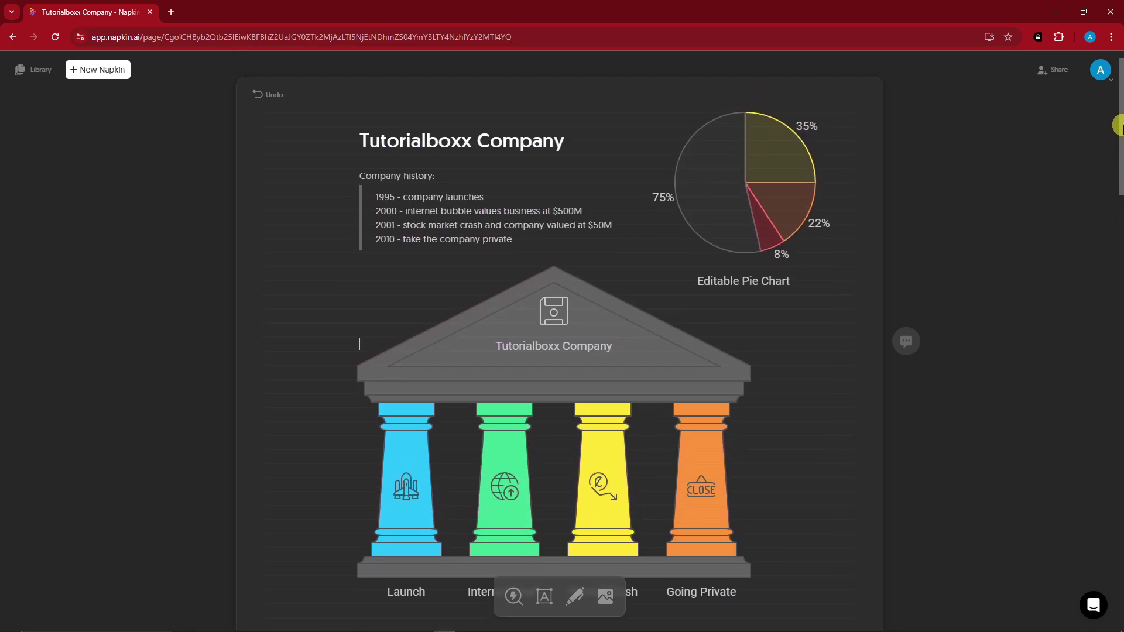
left_click(1046, 71)
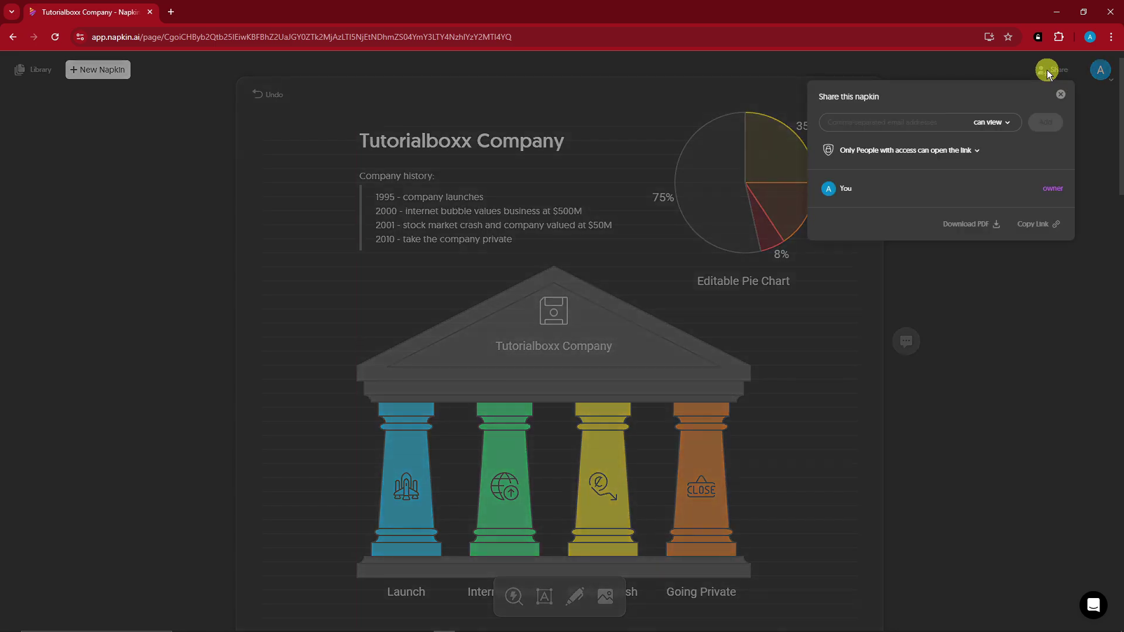
left_click(998, 122)
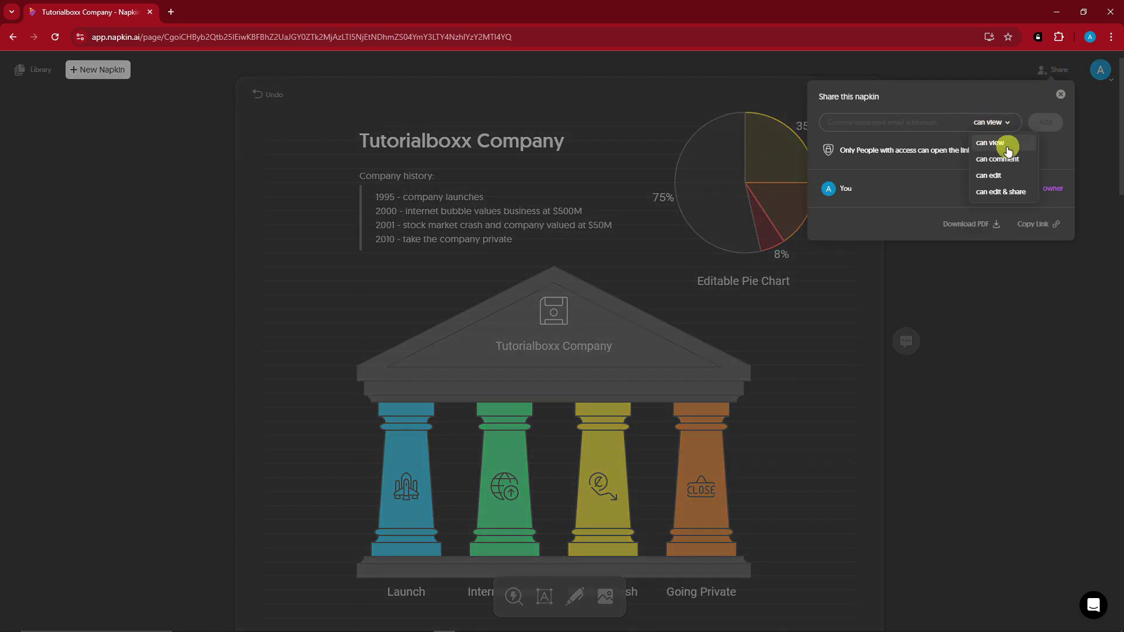
left_click(906, 166)
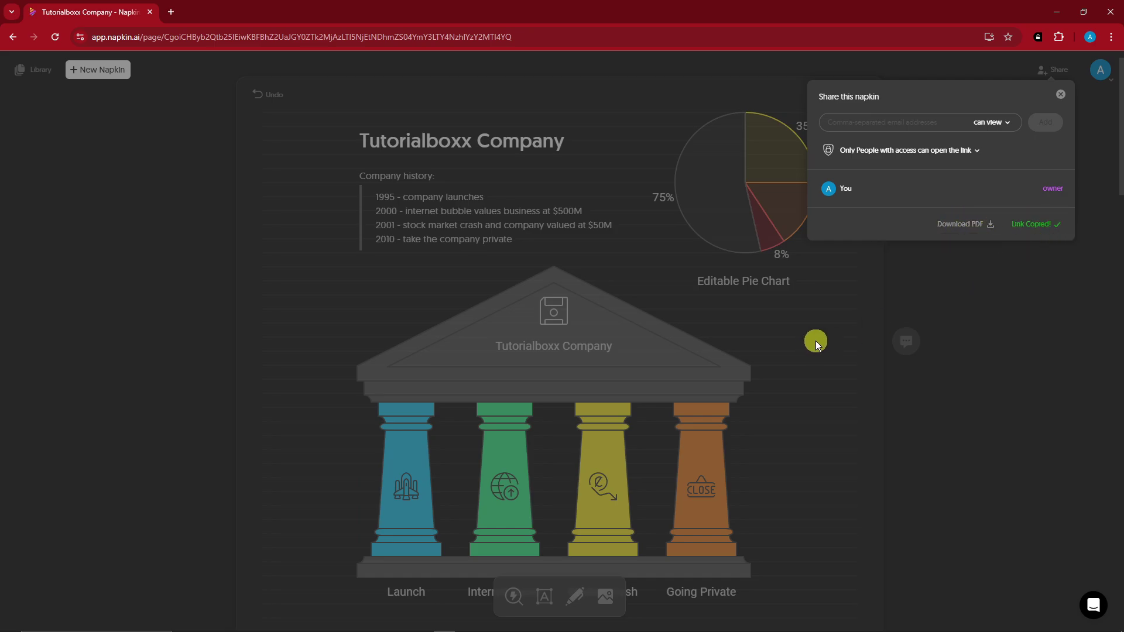
left_click(1005, 122)
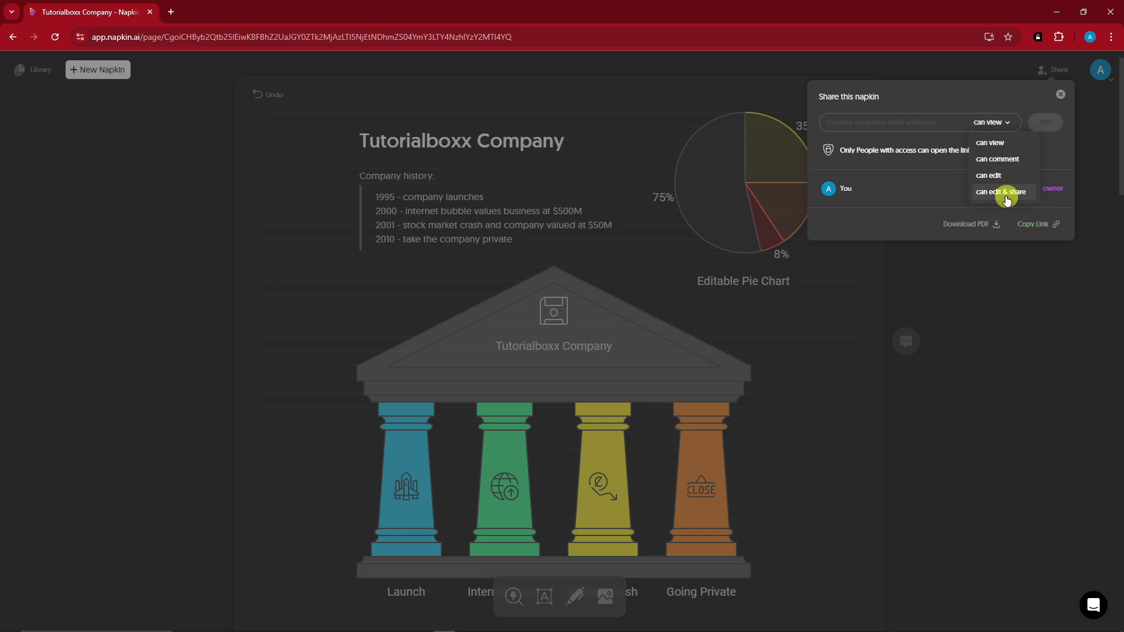
left_click(1060, 94)
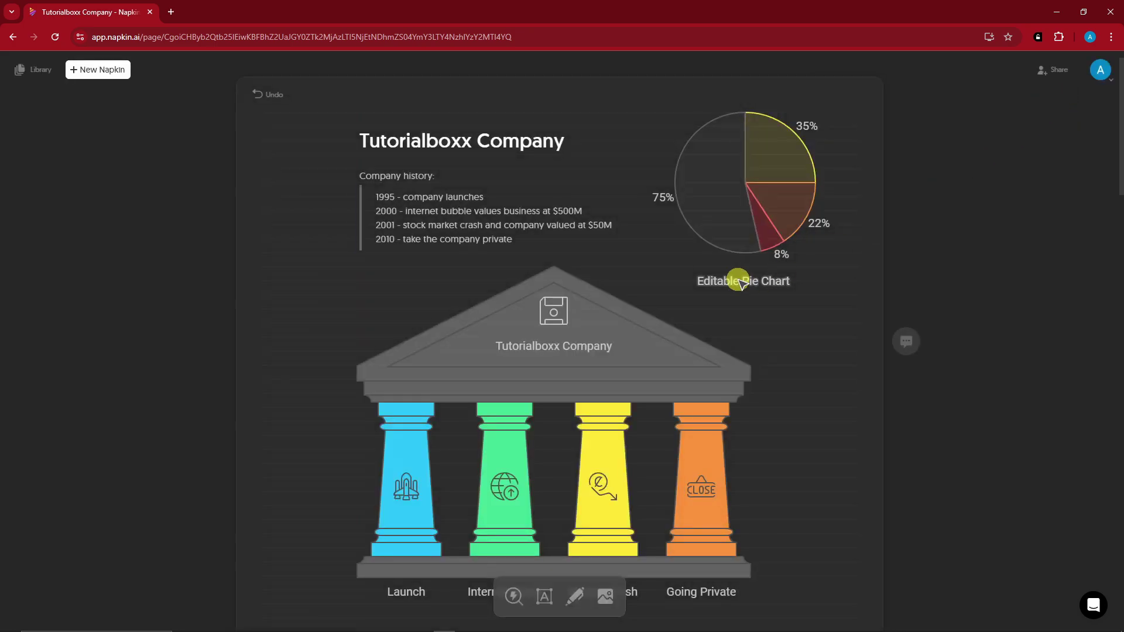
Step: Start a new napkin using the Draft with AI option
scroll(779, 353, "down", 4)
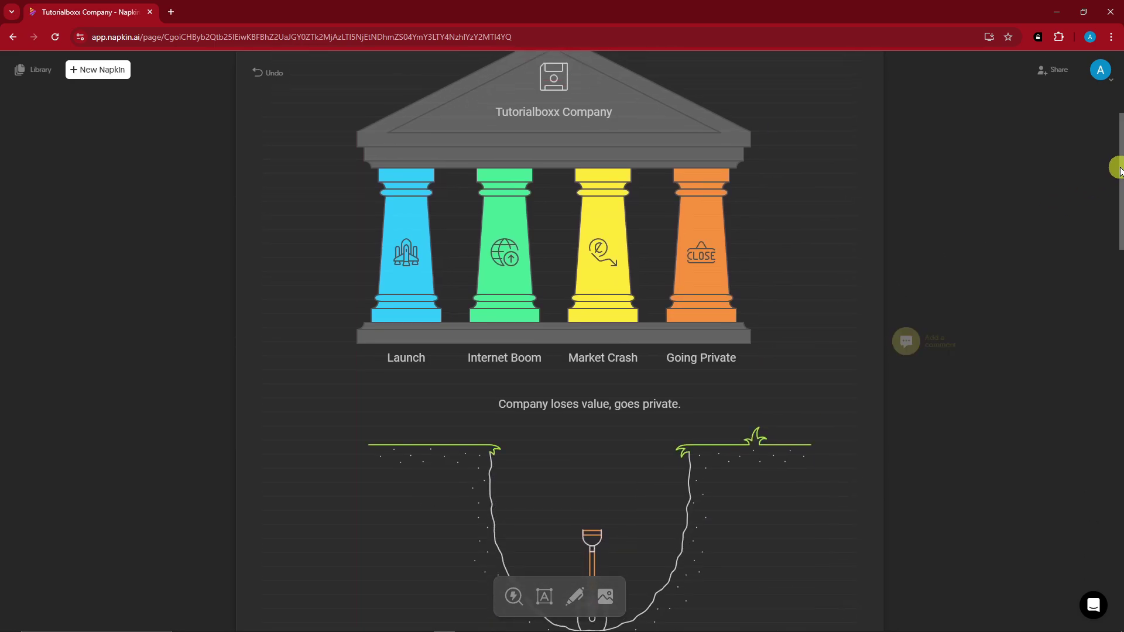
left_click_drag(1121, 166, 1119, 98)
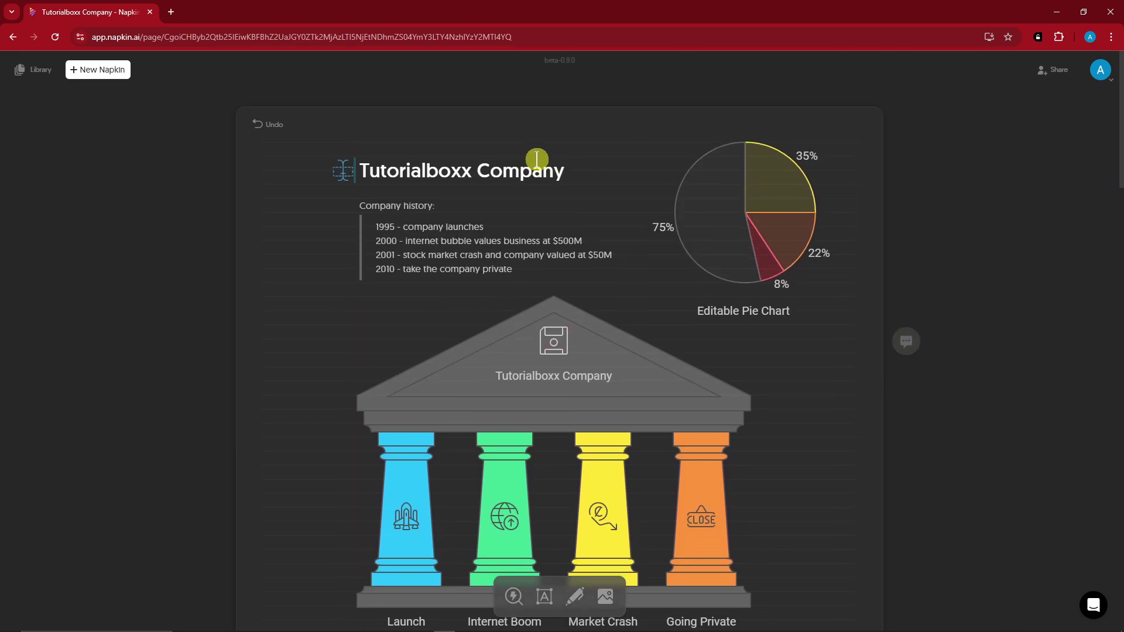
left_click(76, 72)
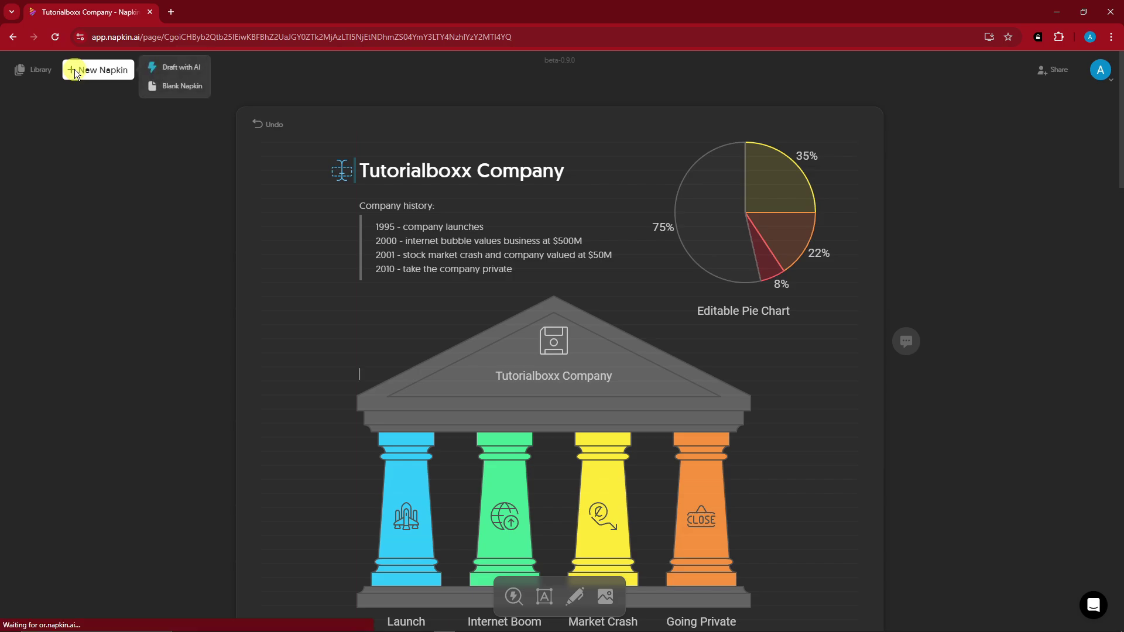
left_click(188, 68)
Step: Type a prompt beginning 'For' and accept the spelling suggestion 'gardening'
left_click(521, 326)
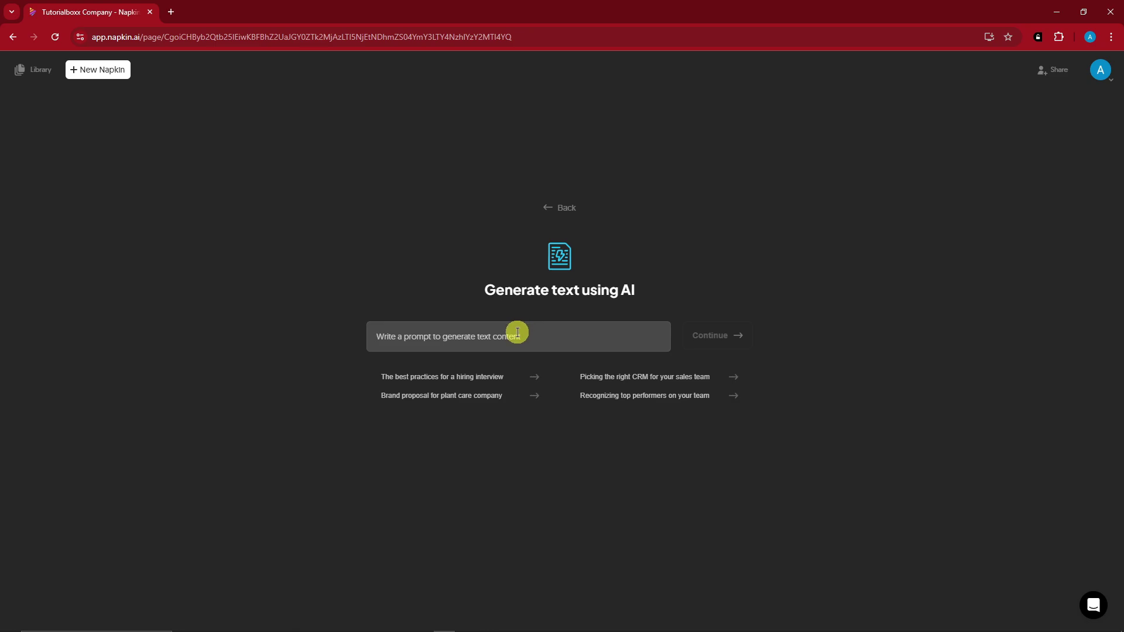
type("For a gardning technique")
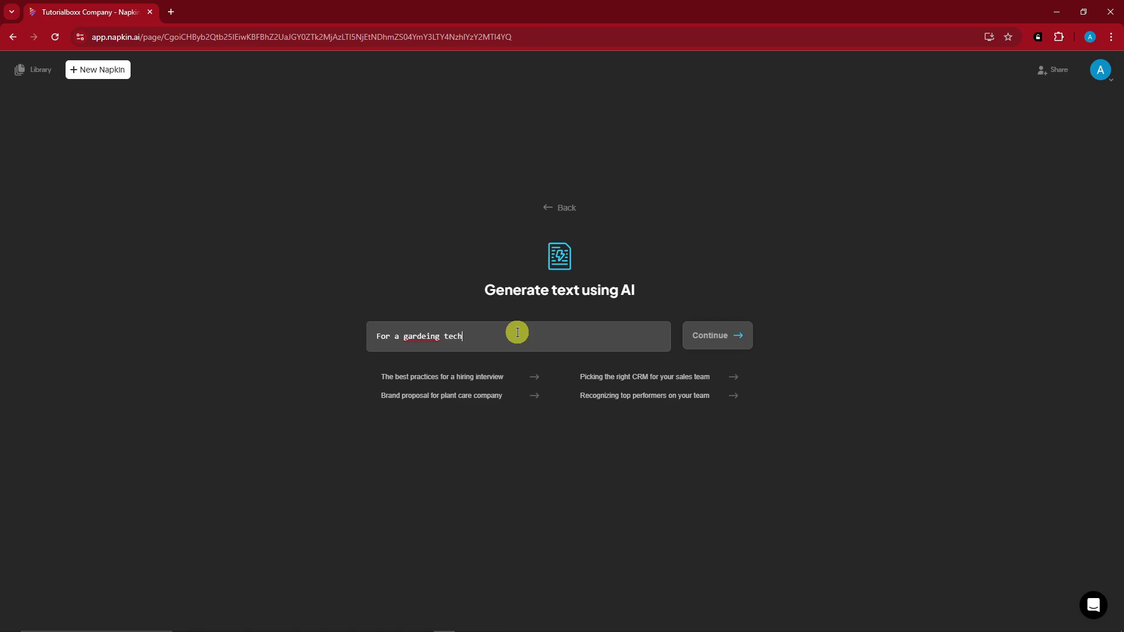
right_click(421, 336)
left_click(474, 50)
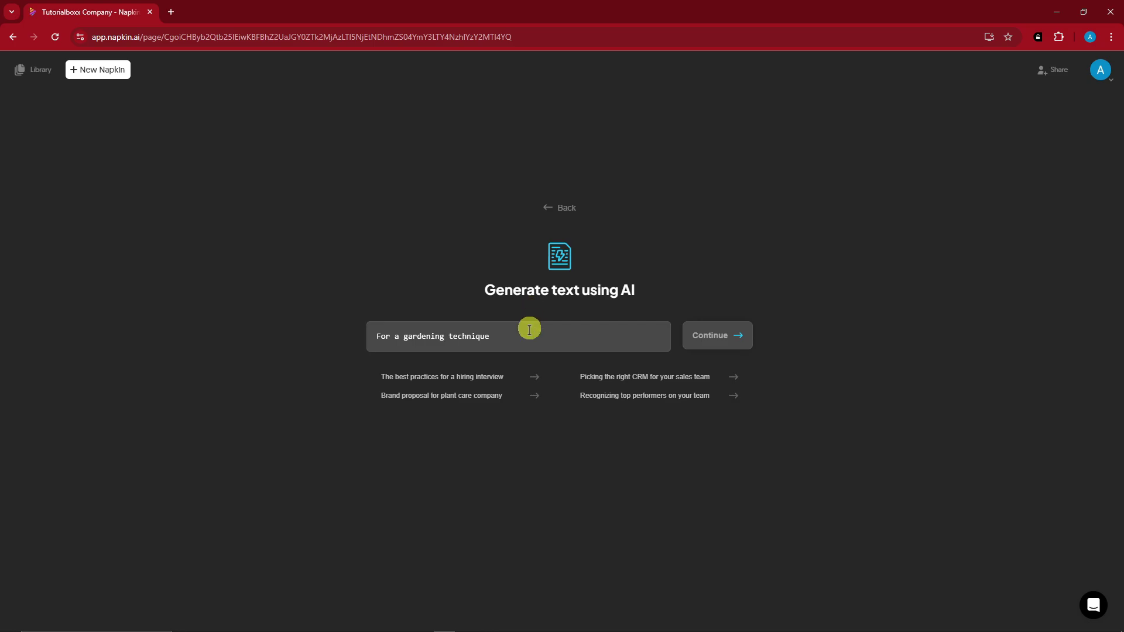
Step: Try the example prompts, then generate a napkin from 'Recognizing top performers on your team'
left_click(462, 379)
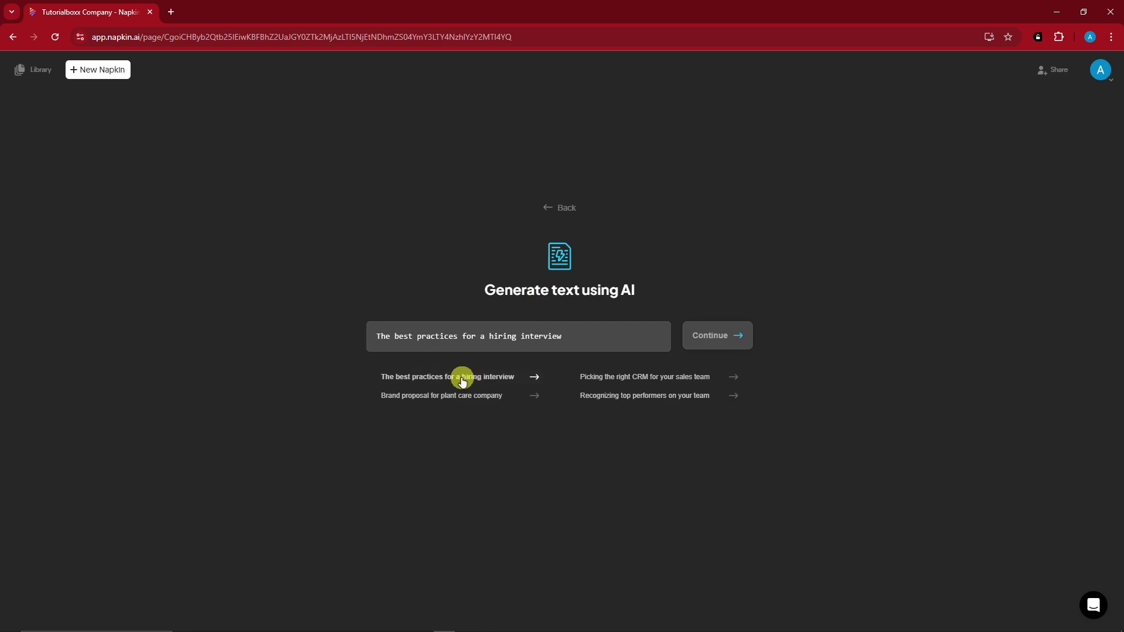
left_click(592, 378)
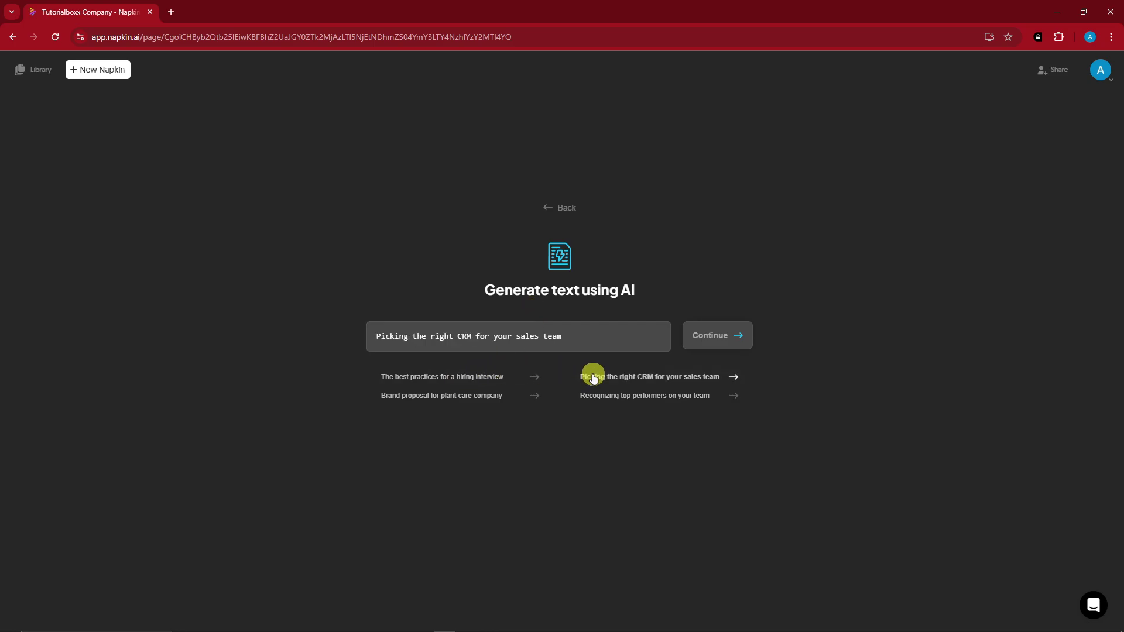
left_click(456, 399)
left_click(595, 402)
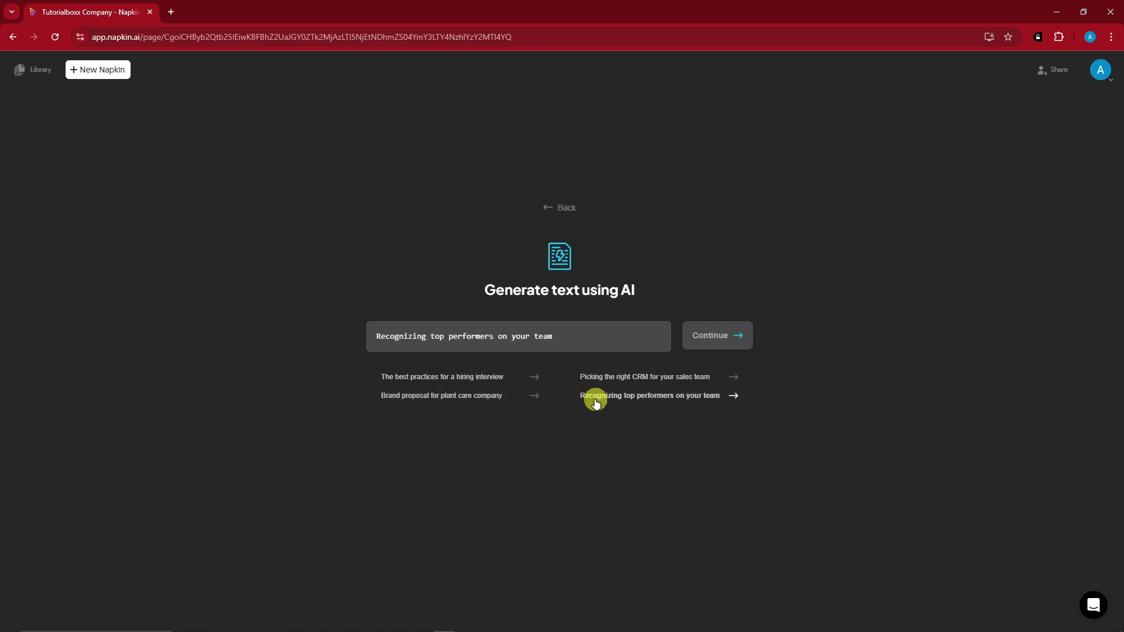
left_click(717, 335)
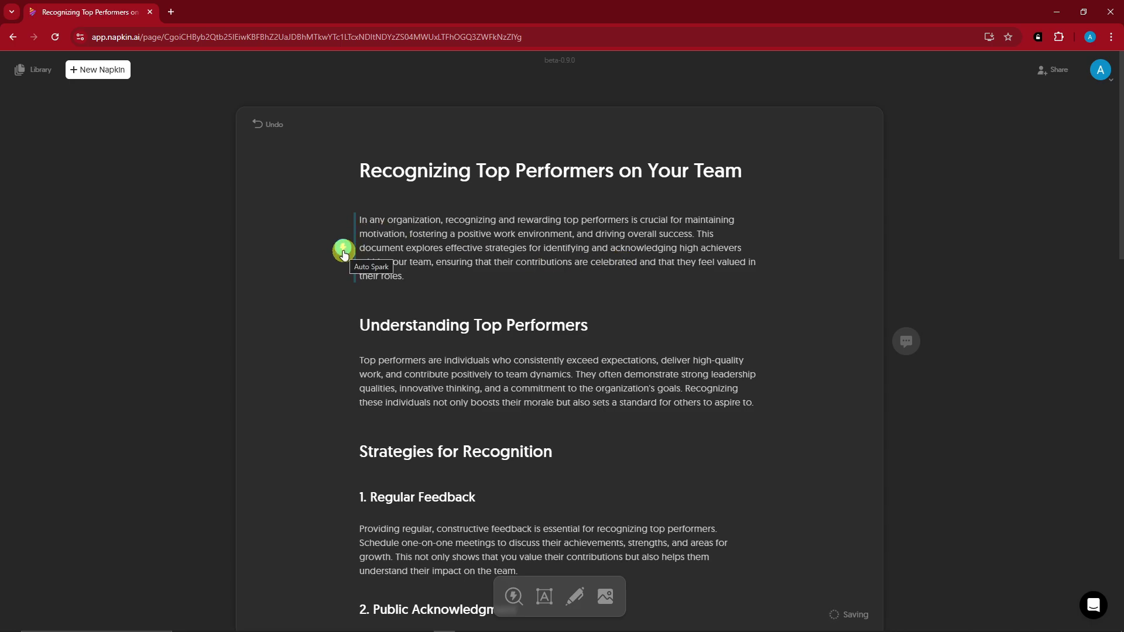
Step: Spark a visual for the intro paragraph, choosing the timeline layout in its coloured circle style
left_click(343, 251)
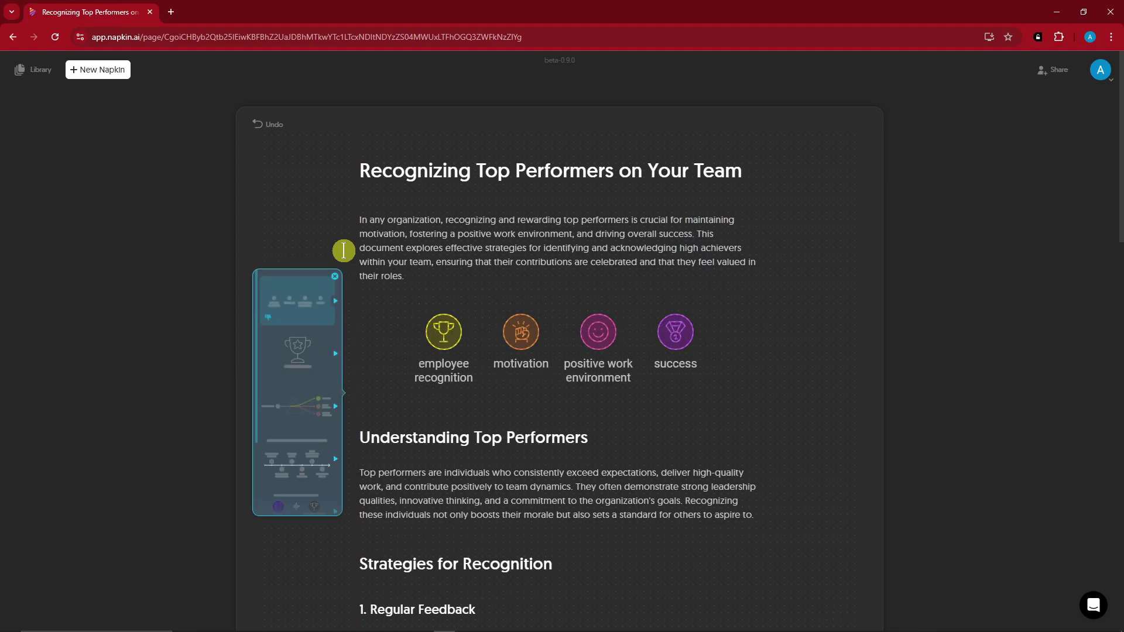
left_click(296, 355)
left_click(306, 409)
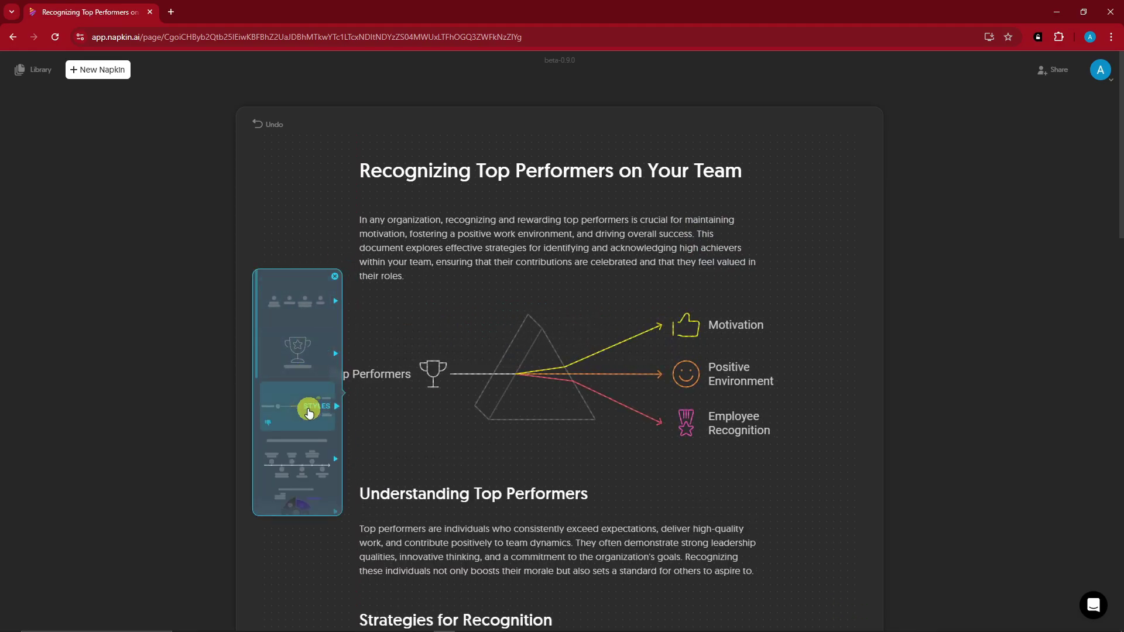
left_click(312, 449)
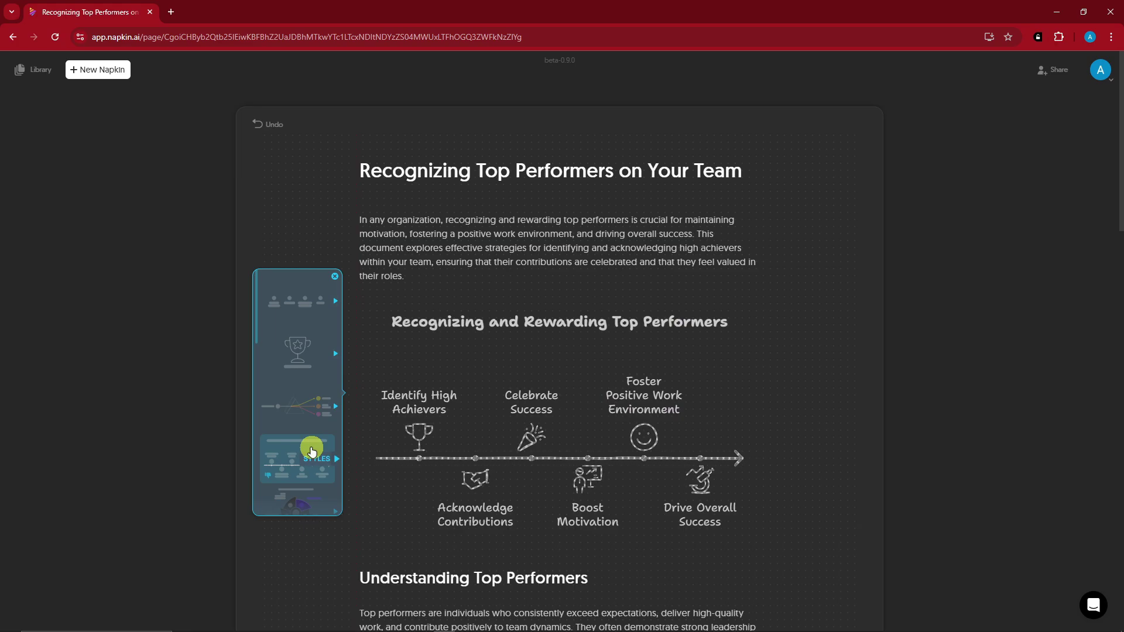
left_click(319, 458)
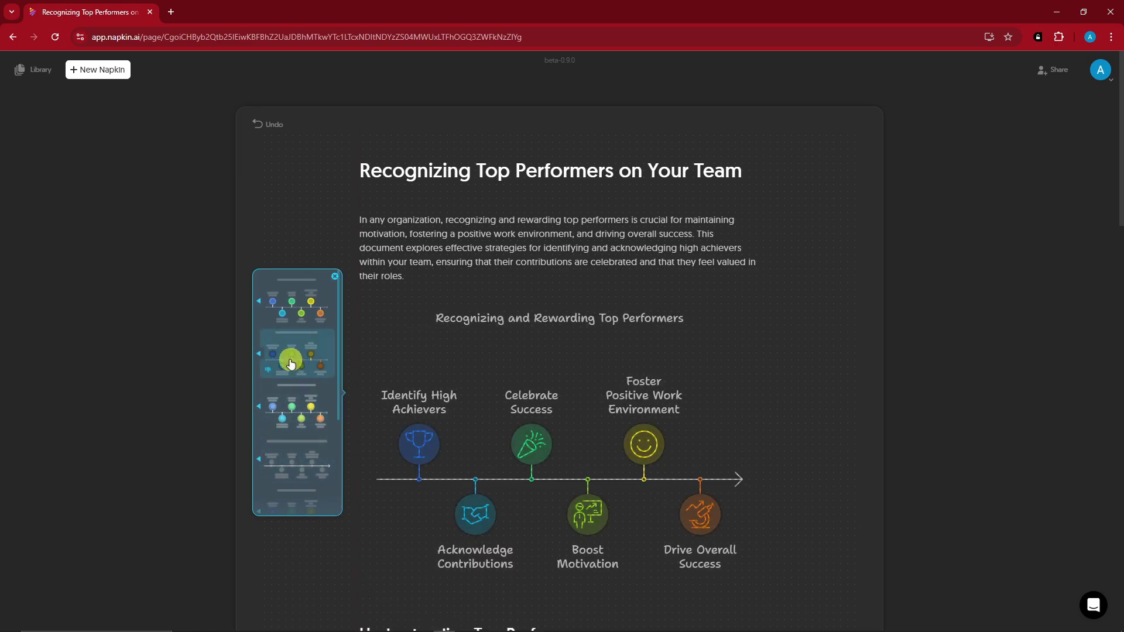
left_click(698, 369)
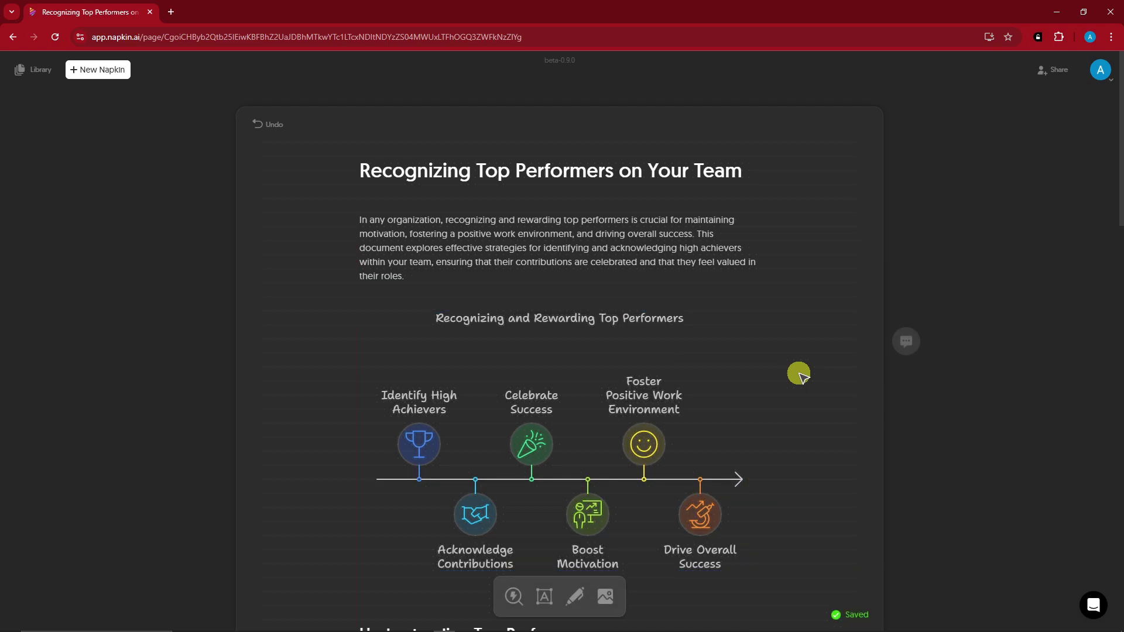
Step: With the Text tool, replace the 'Foster Positive Work Environment' timeline label with 'SAMPLE 1'
scroll(798, 374, "down", 1)
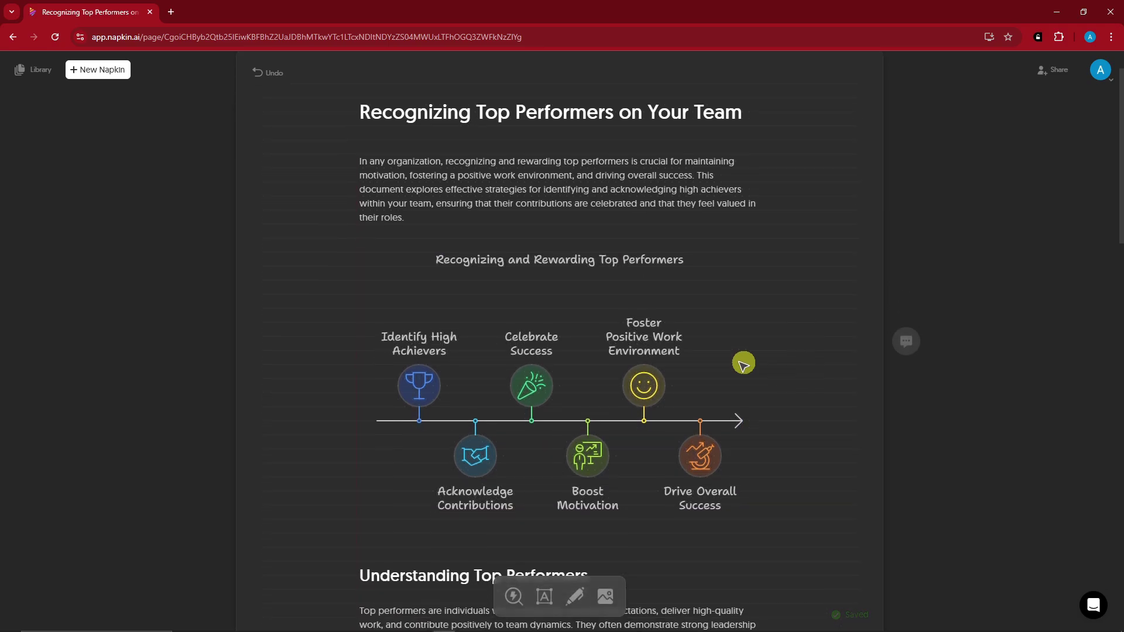
key("t")
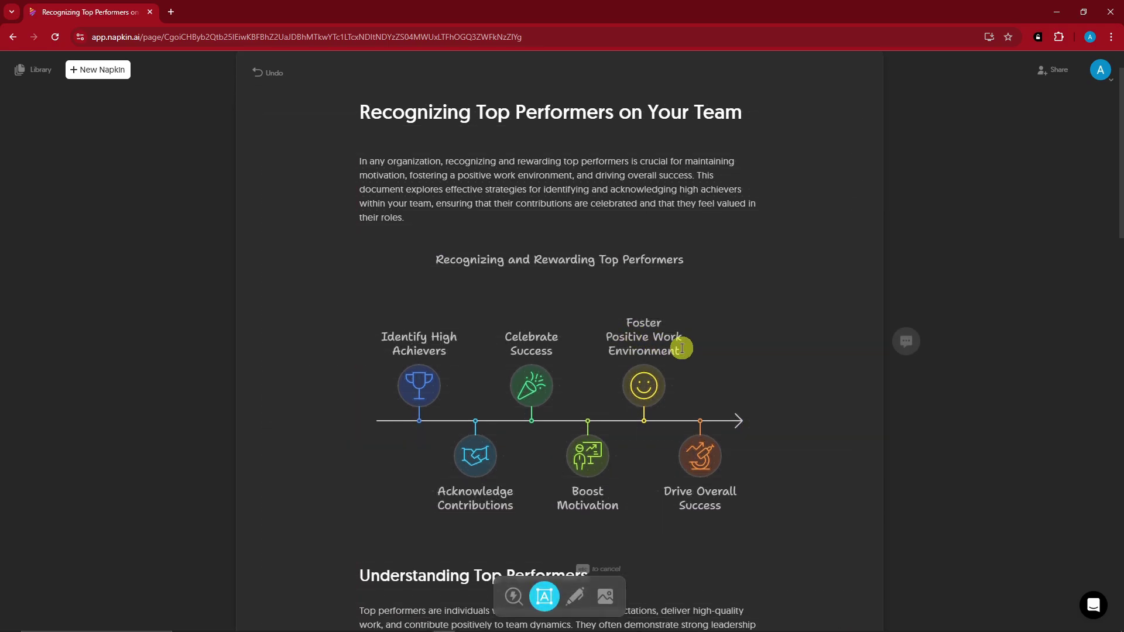
left_click_drag(676, 348, 626, 331)
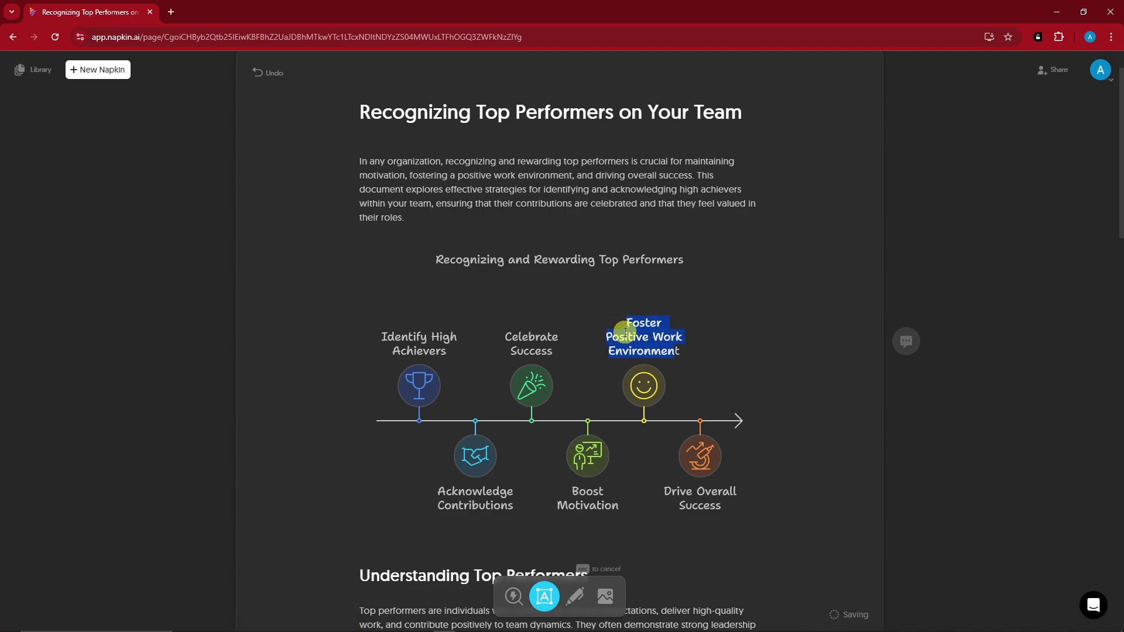
type("SAMPLE 1t")
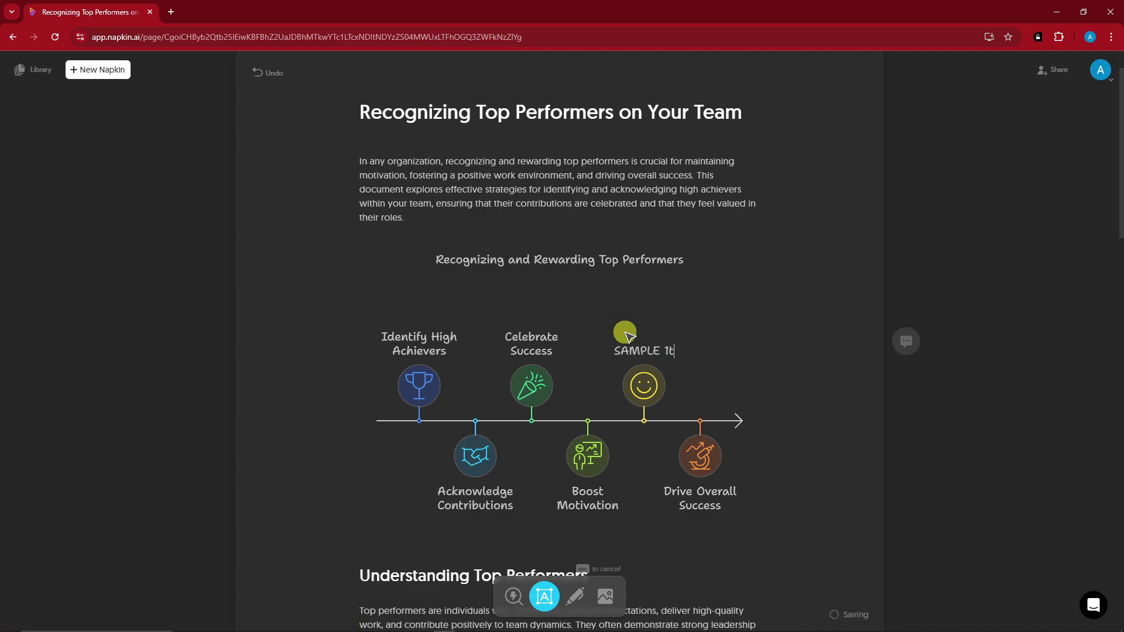
key("BackSpace")
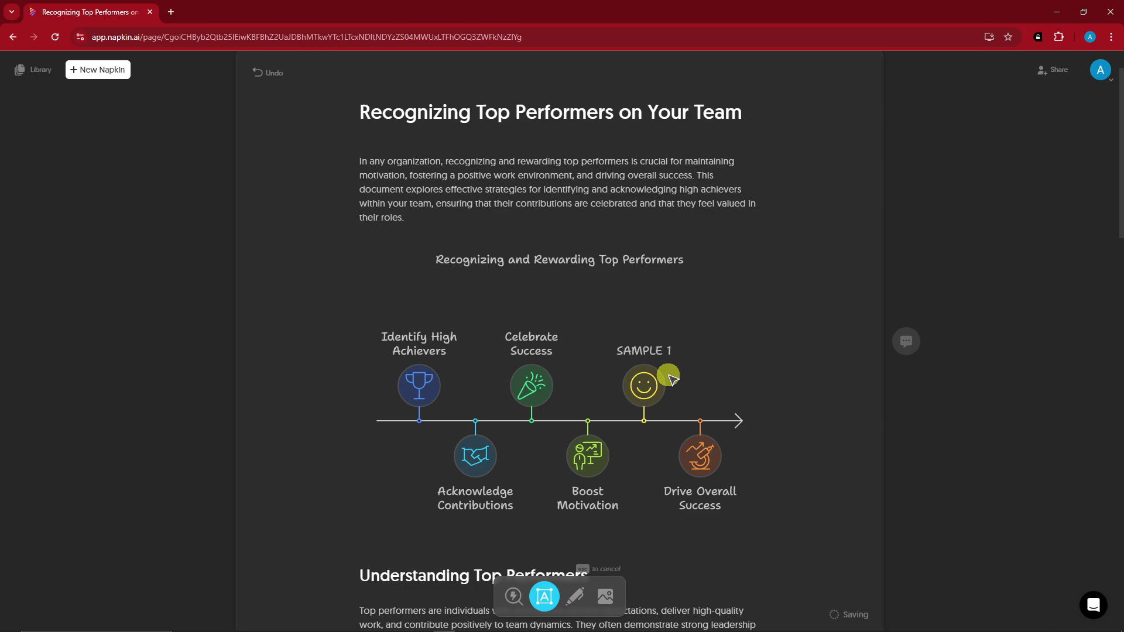
key("Escape")
left_click(767, 329)
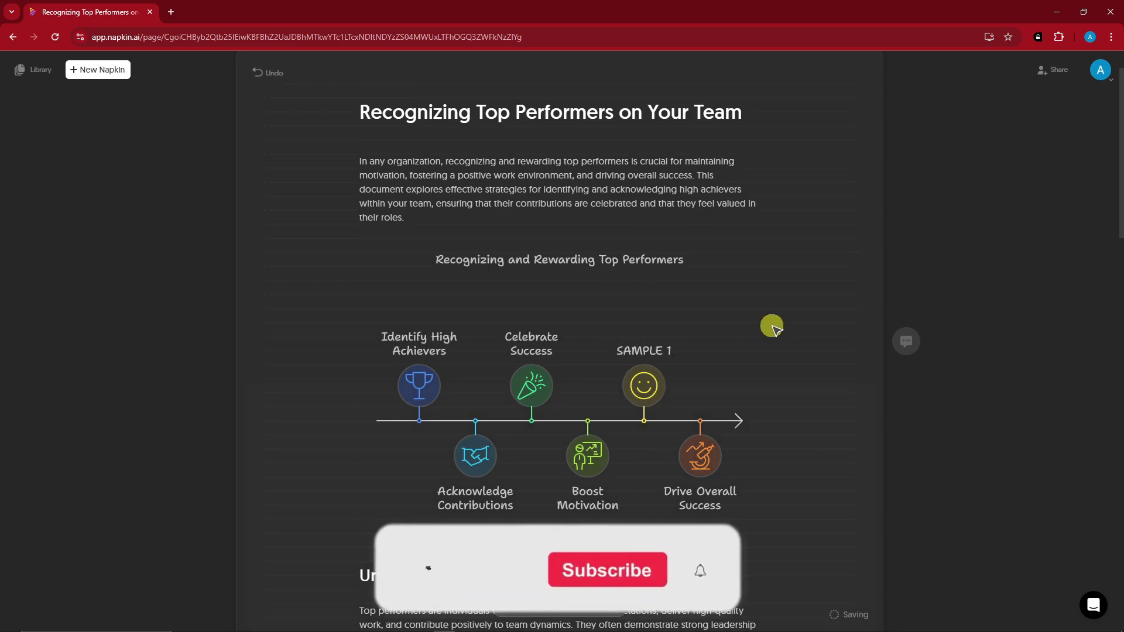
scroll(1118, 119, "up", 1)
left_click_drag(1117, 119, 1118, 148)
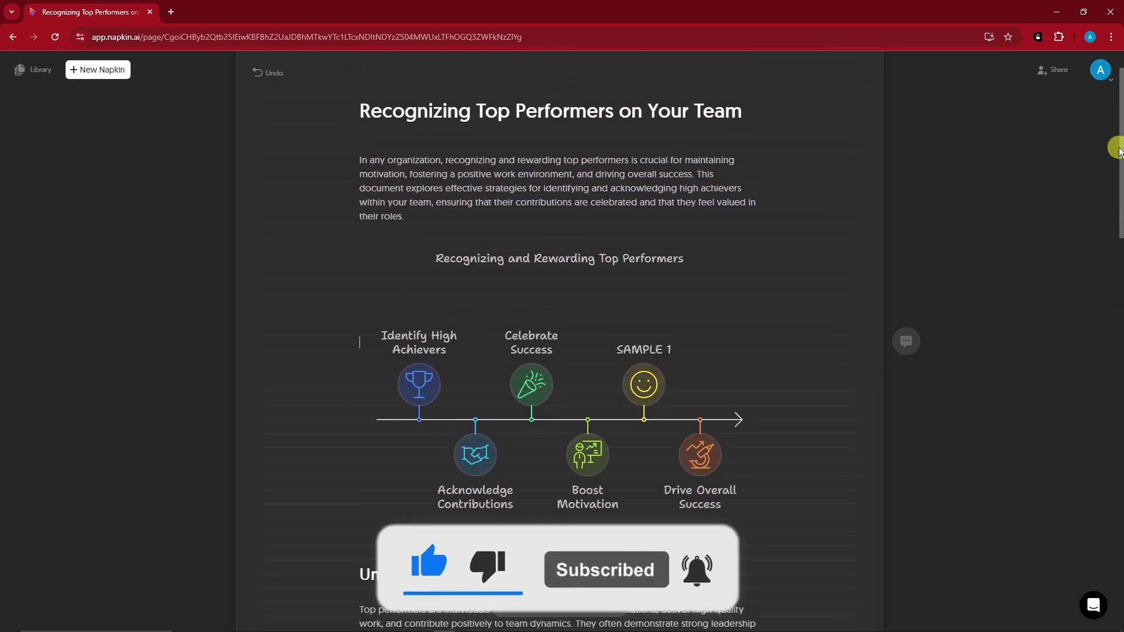